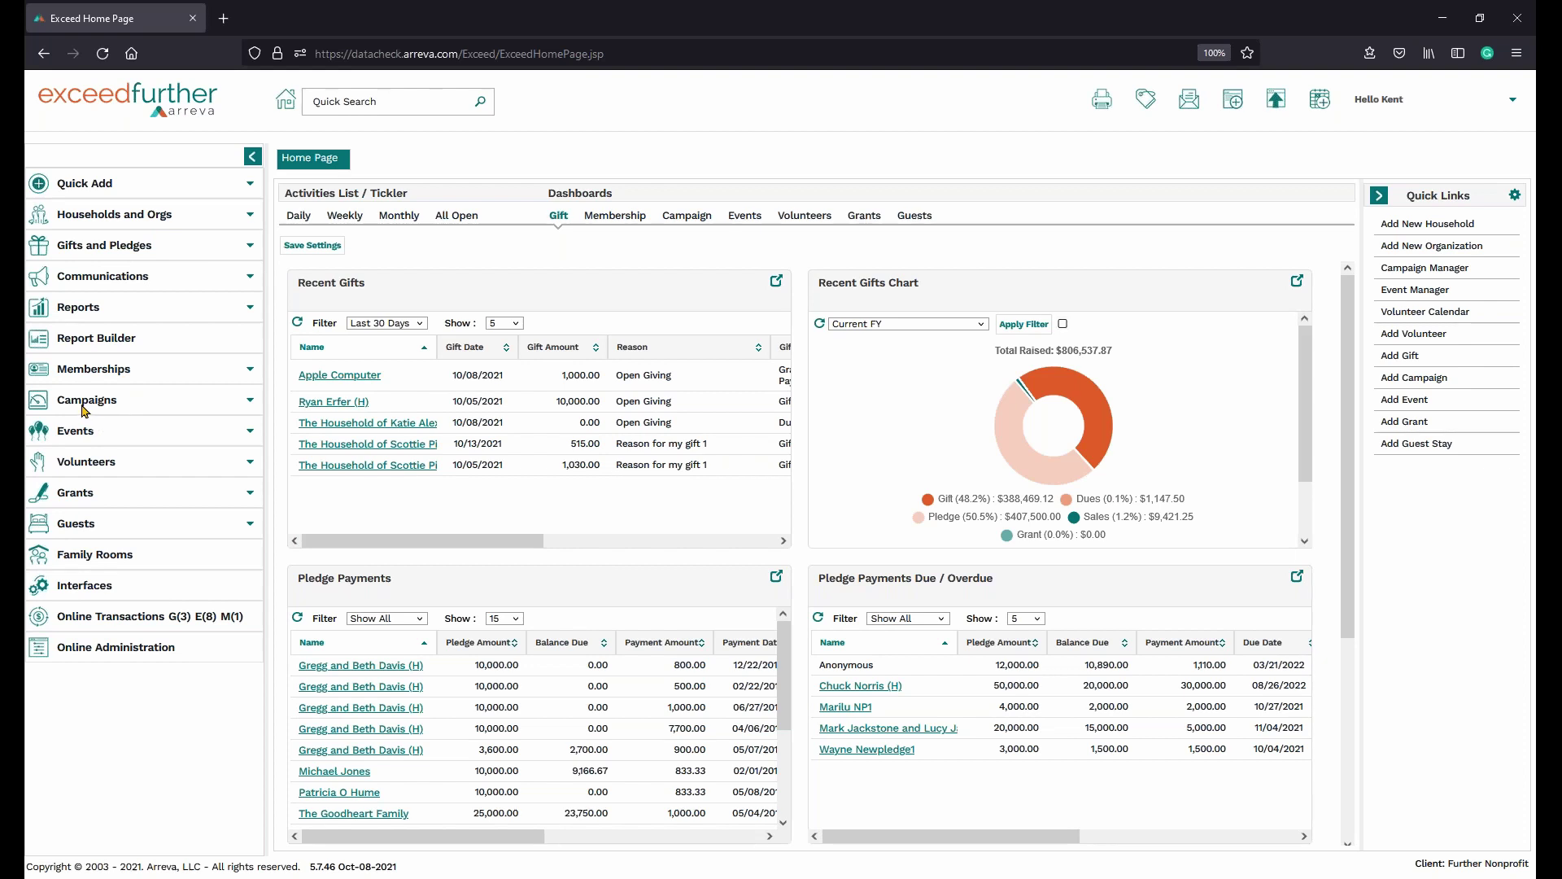
Collapse the left navigation sidebar and the Quick Links panel beside the Gift dashboard
left_click(252, 156)
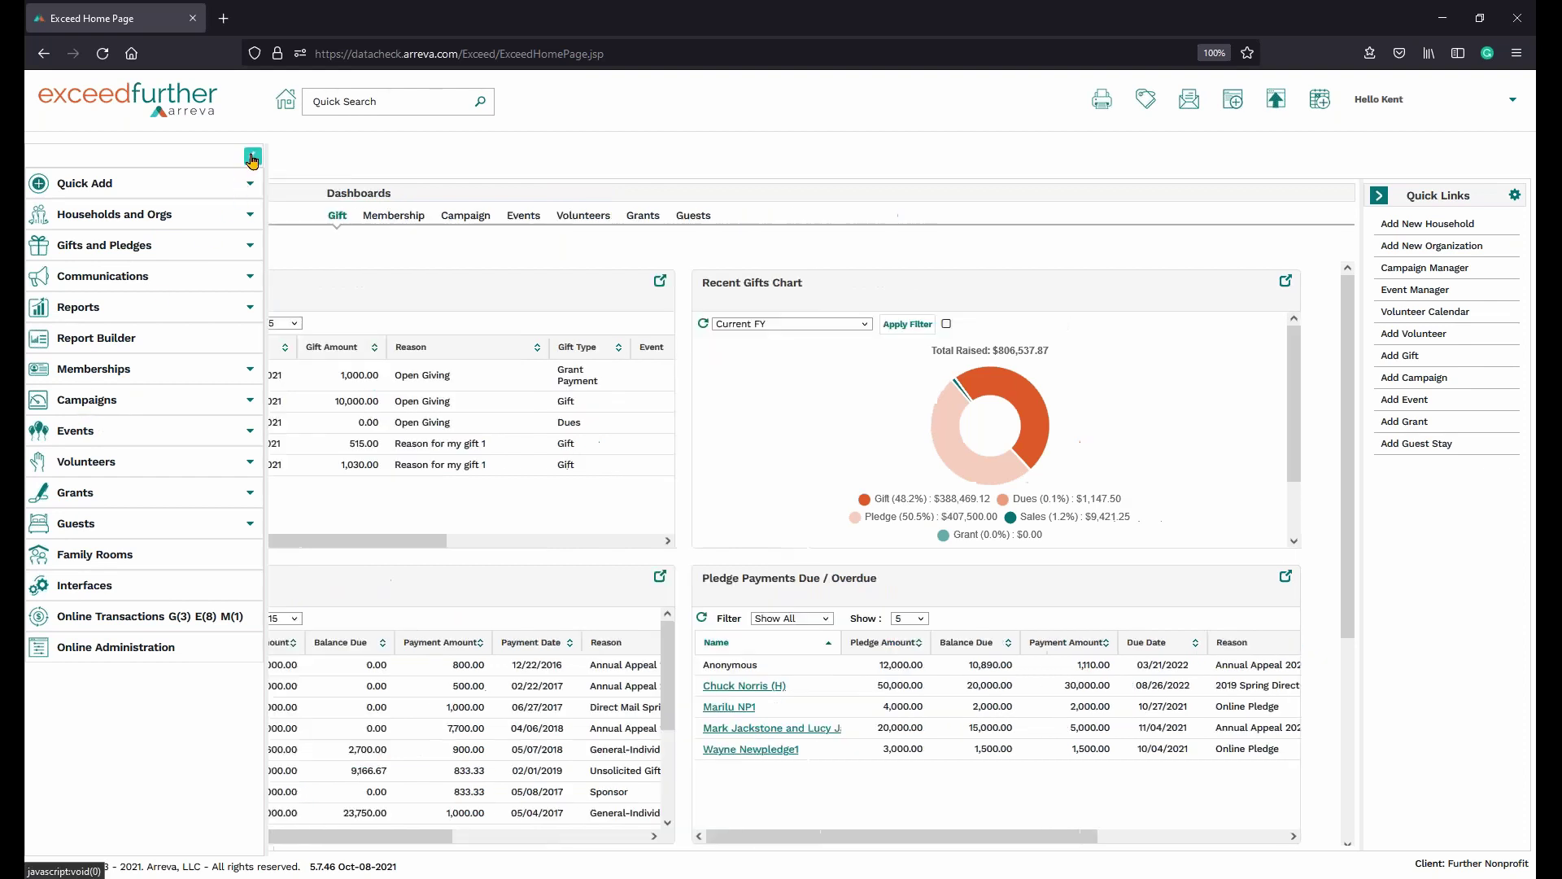
left_click(1380, 198)
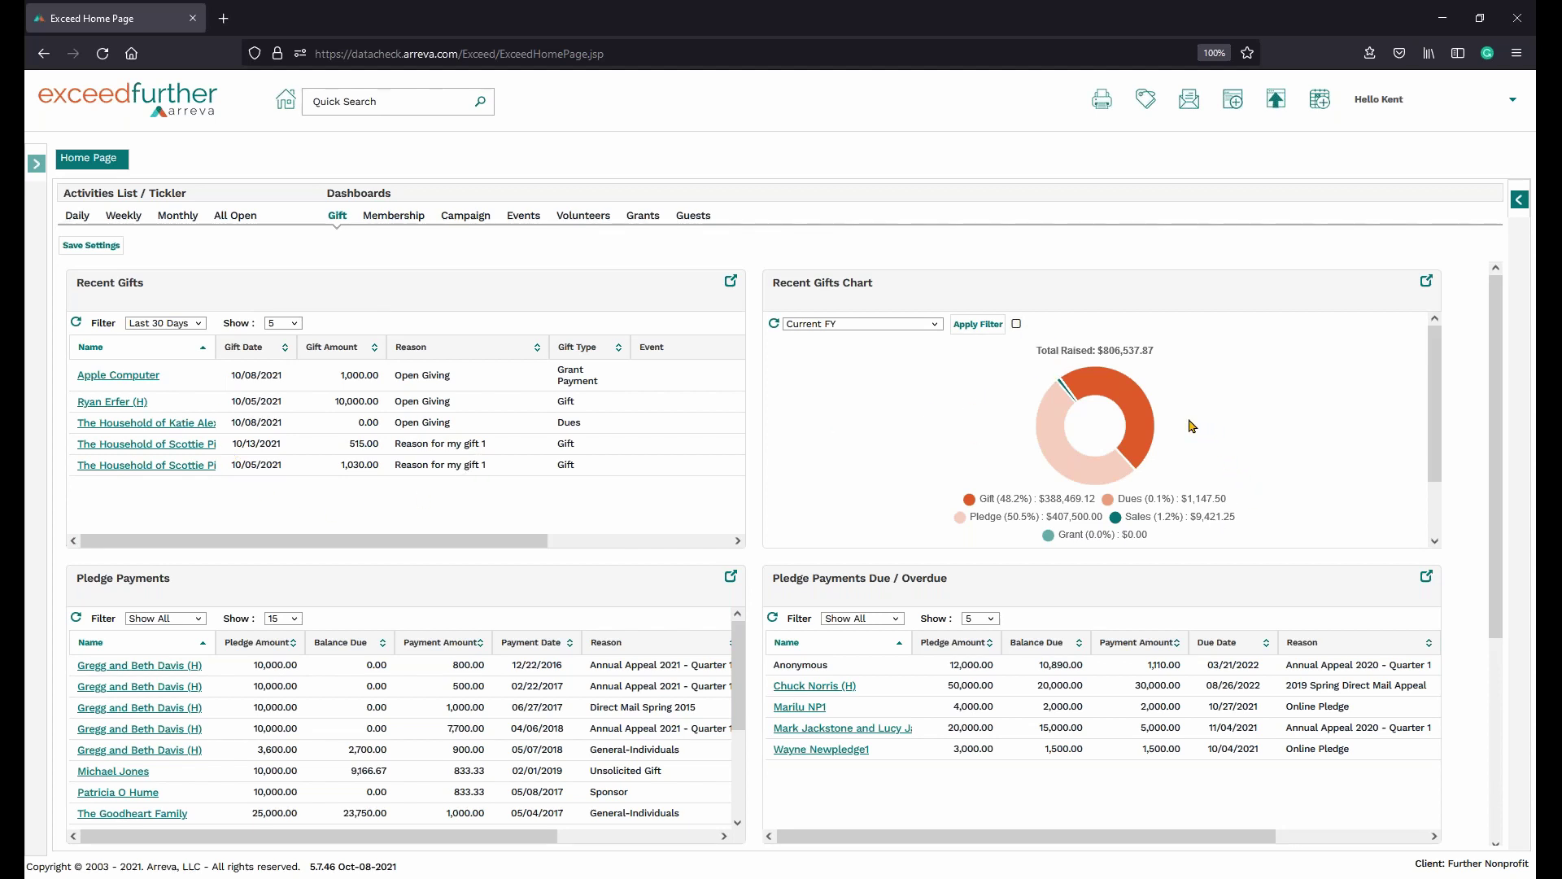
left_click(1133, 389)
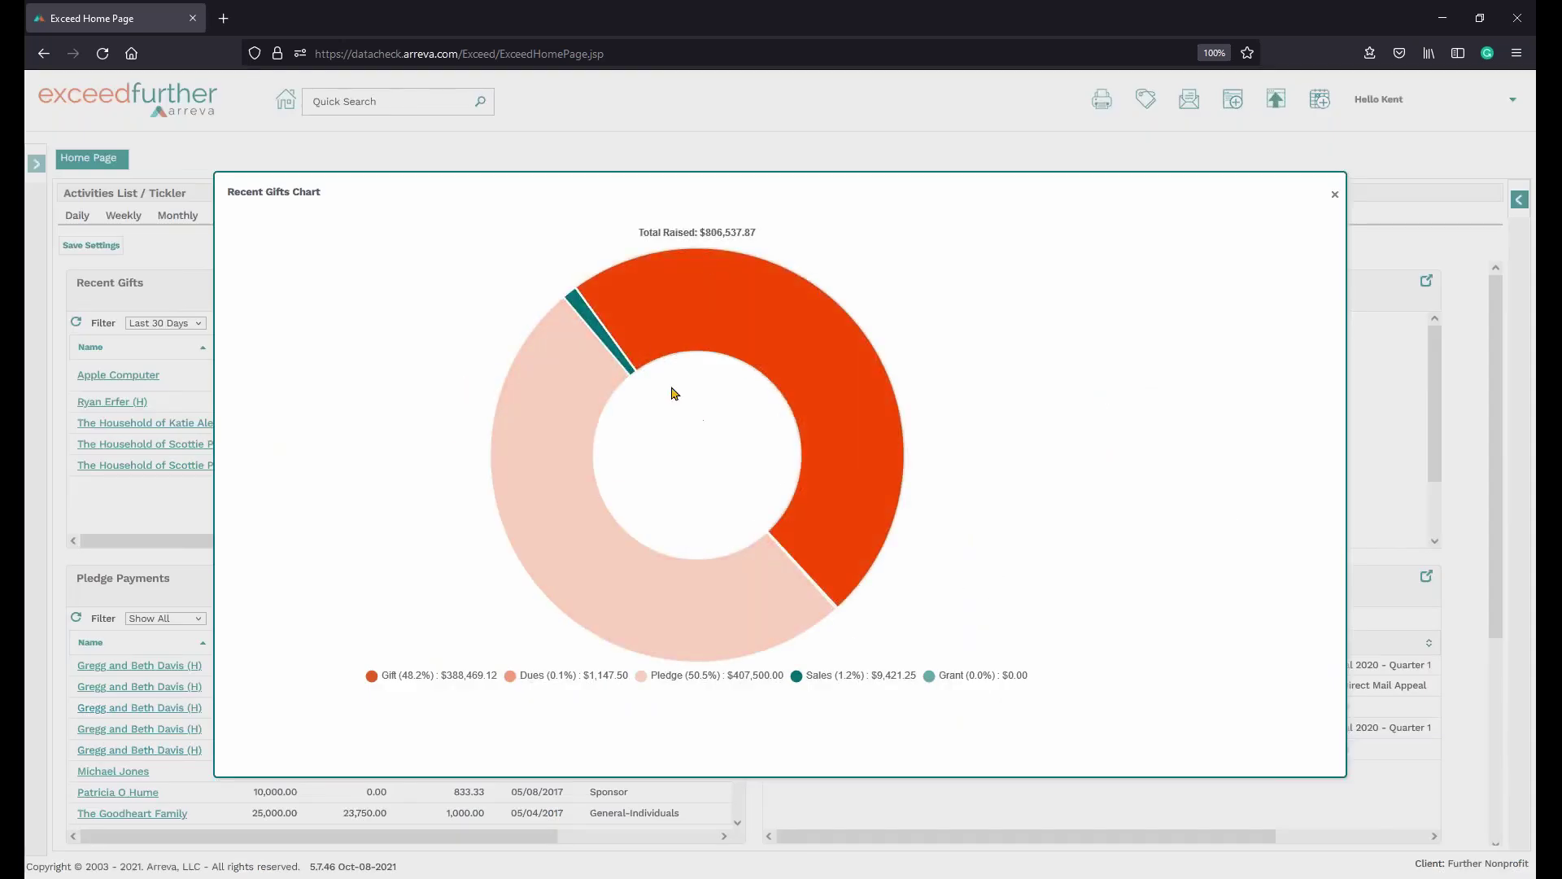
left_click(593, 330)
mouse_move(469, 439)
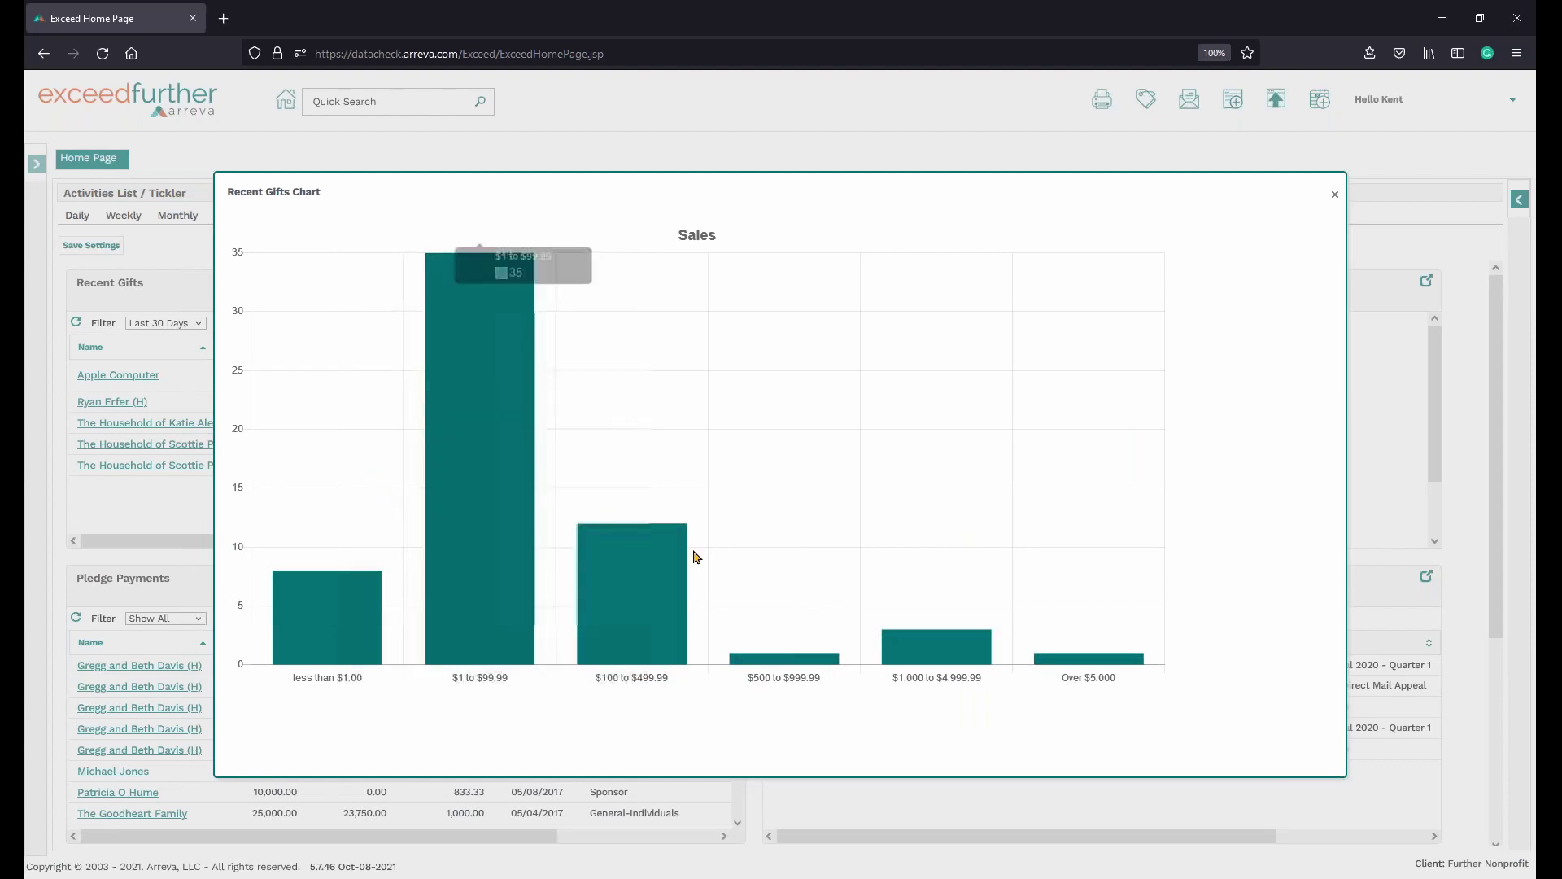
left_click(660, 584)
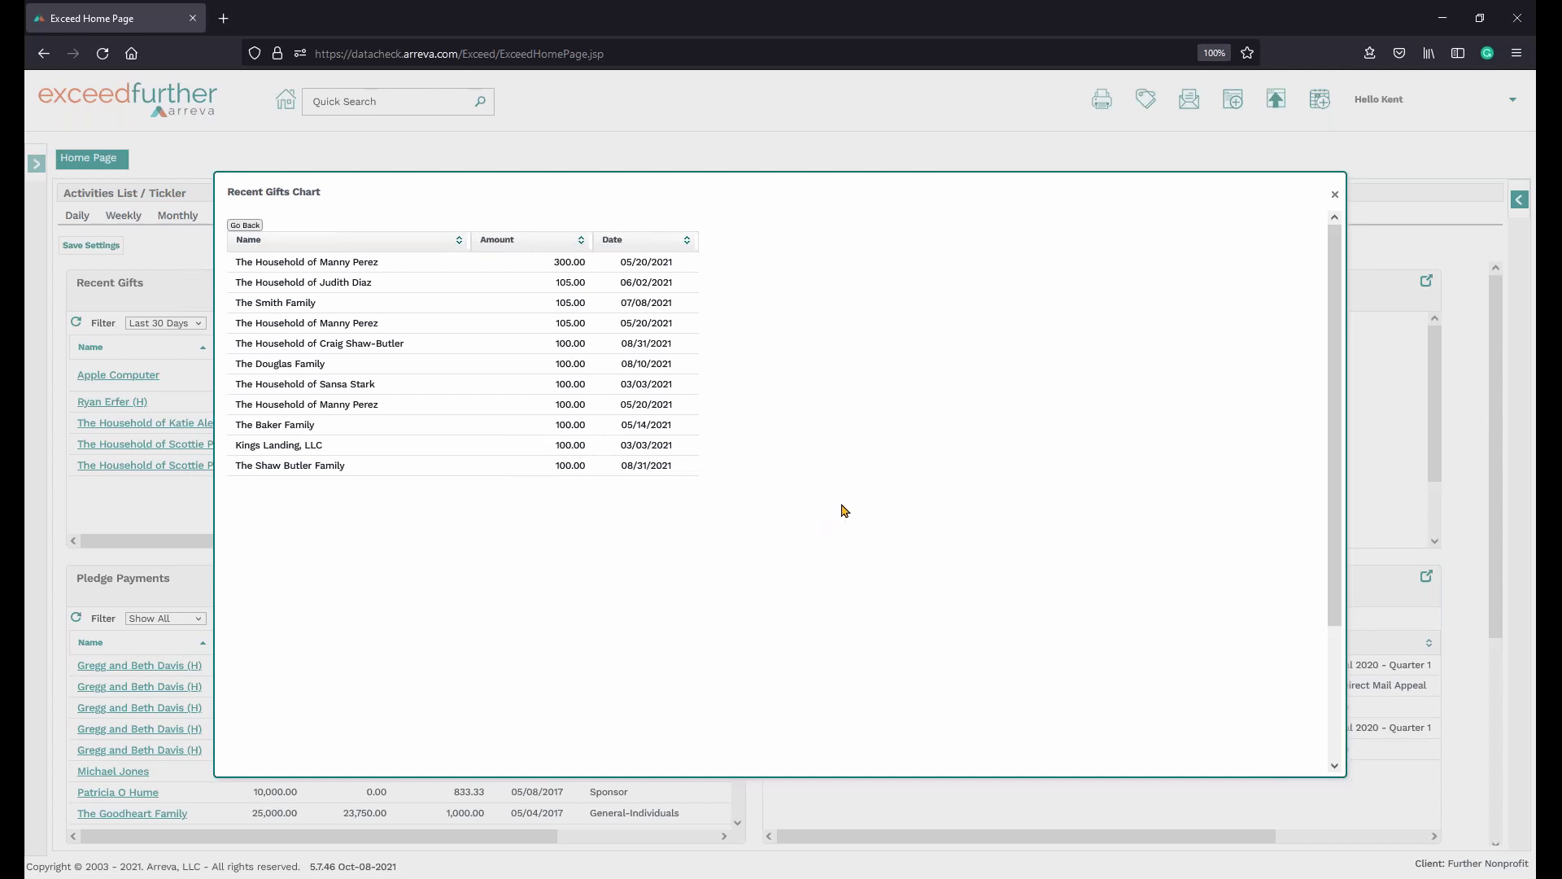
left_click(1334, 194)
Check the pledges chart's data options, keeping Pledge Payments Received, then switch to the Membership dashboard
scroll(672, 531, "down", 3)
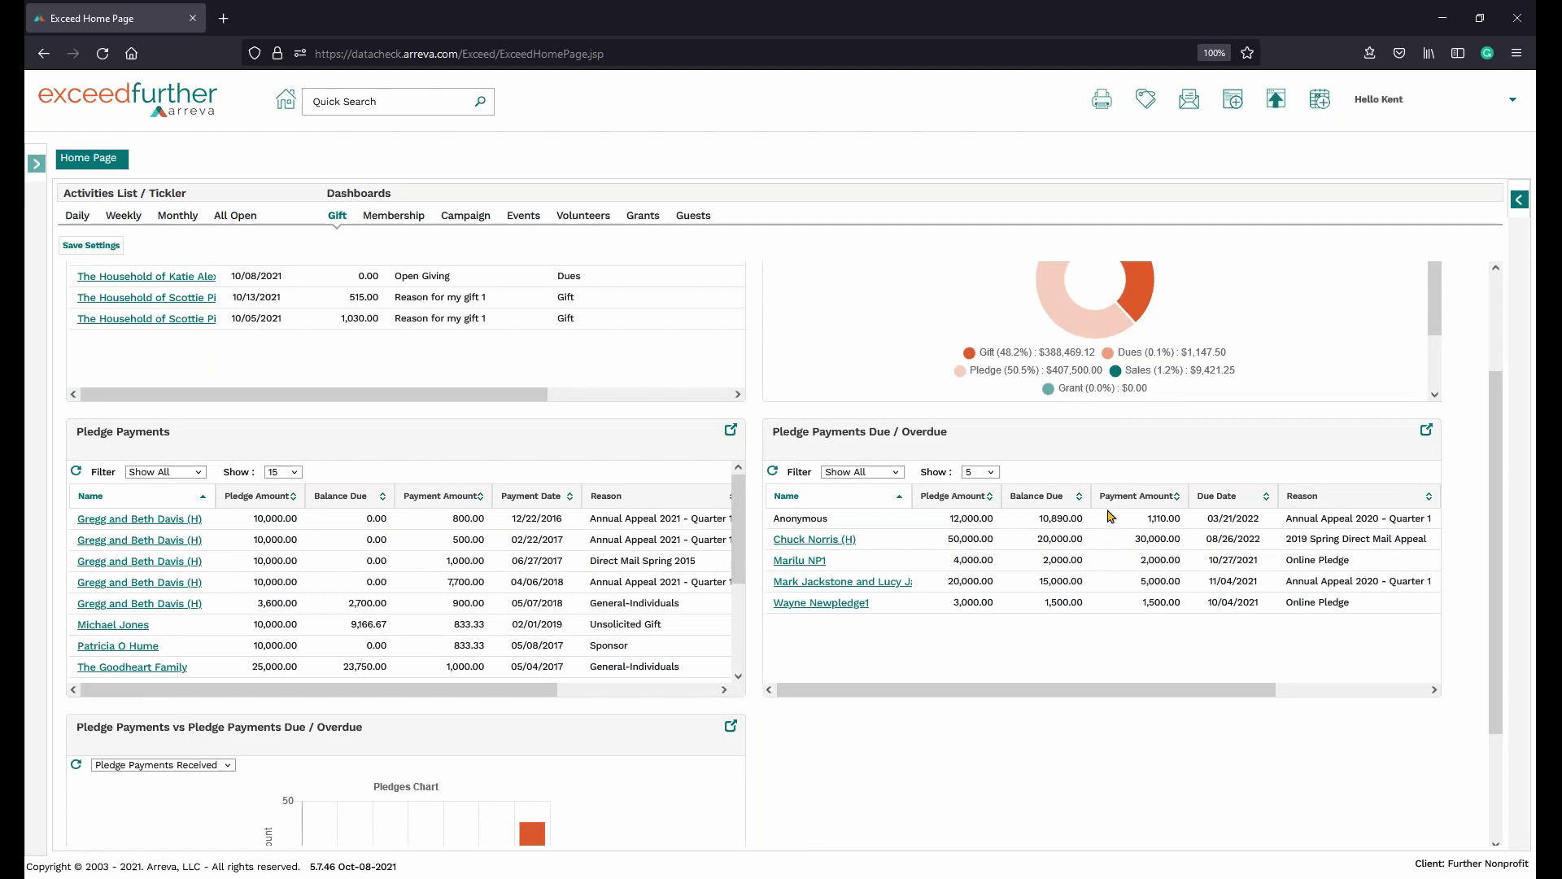
scroll(1110, 515, "down", 3)
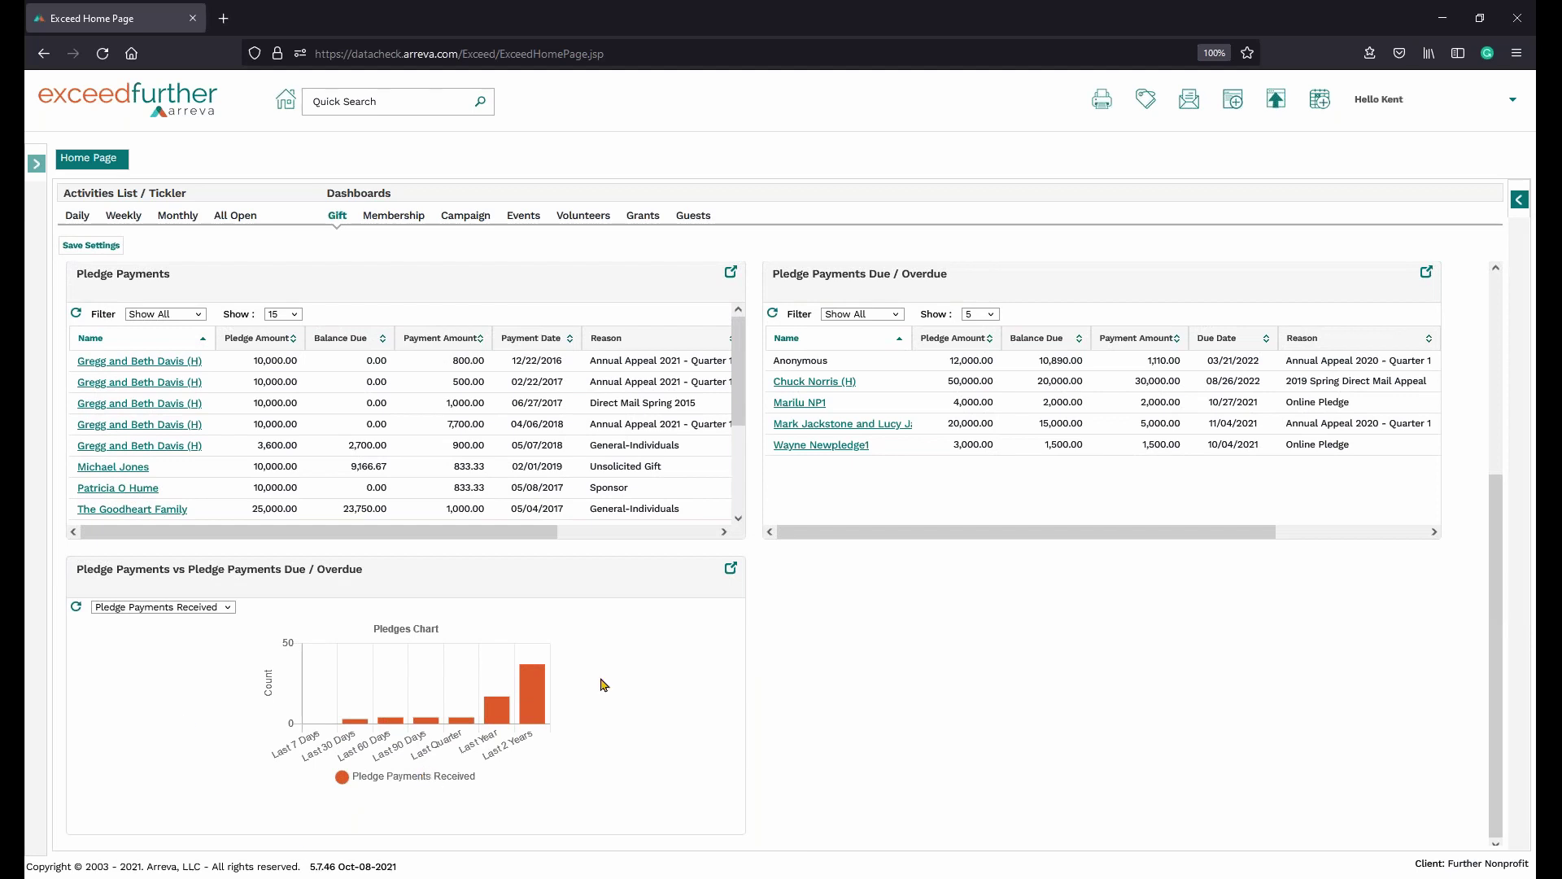
left_click(227, 609)
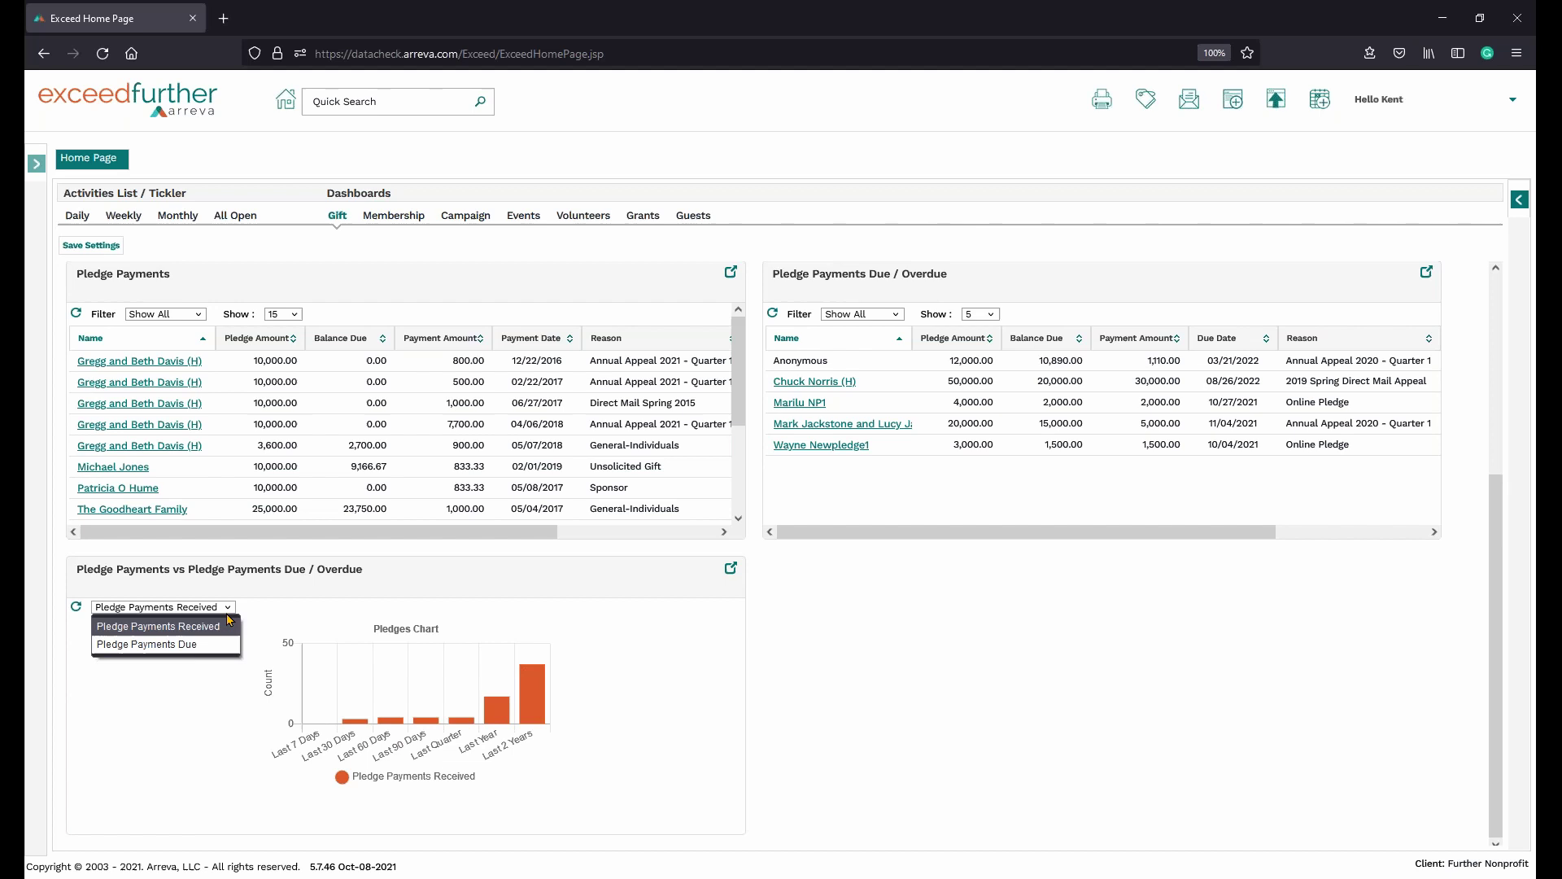
left_click(225, 625)
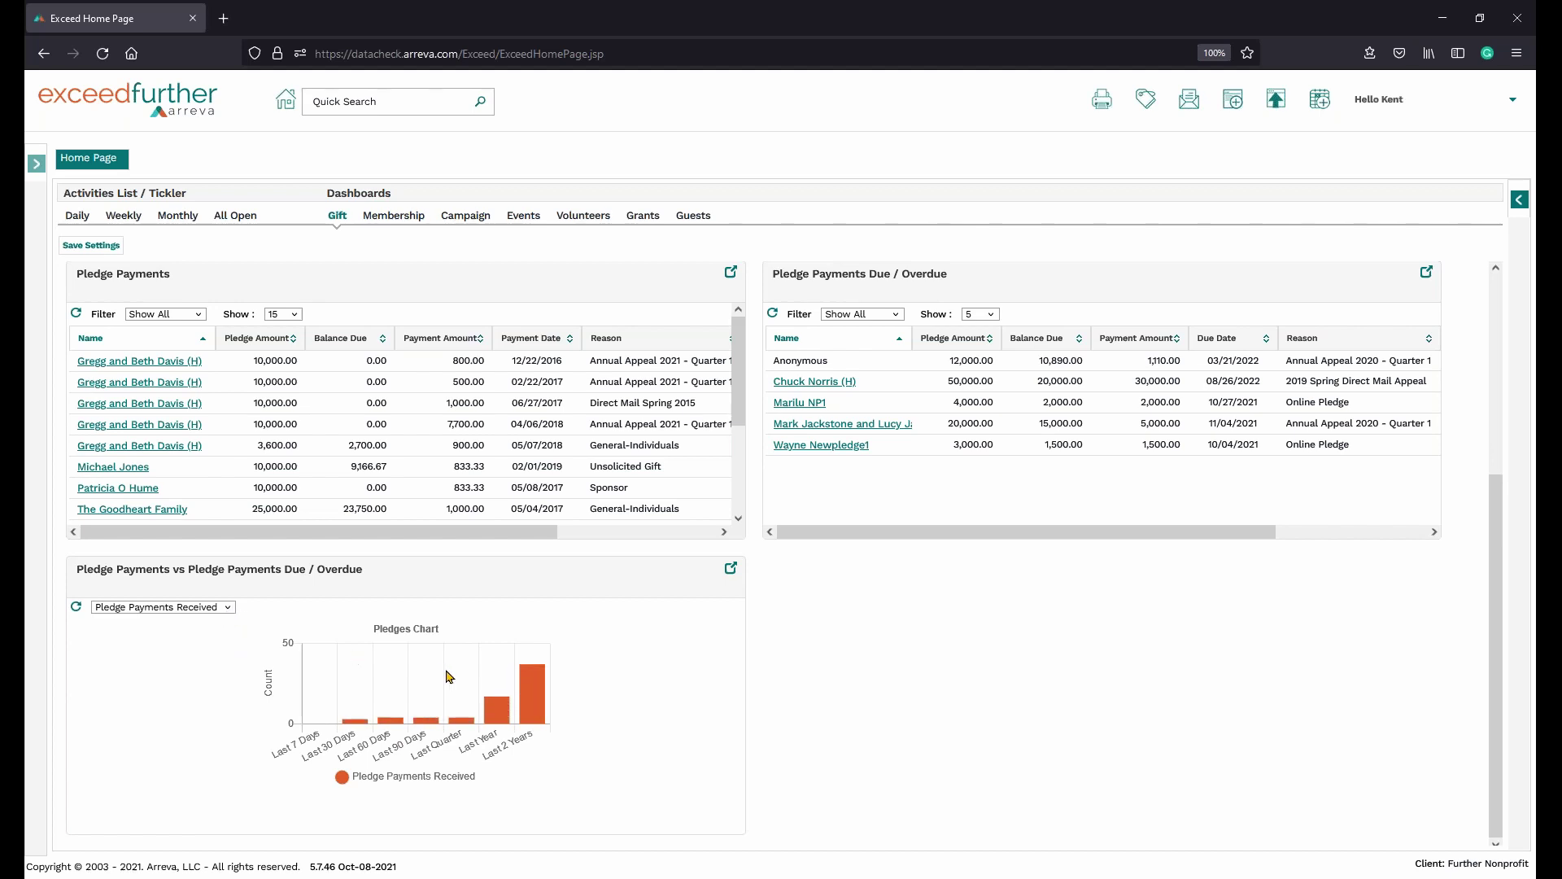
scroll(590, 625, "up", 4)
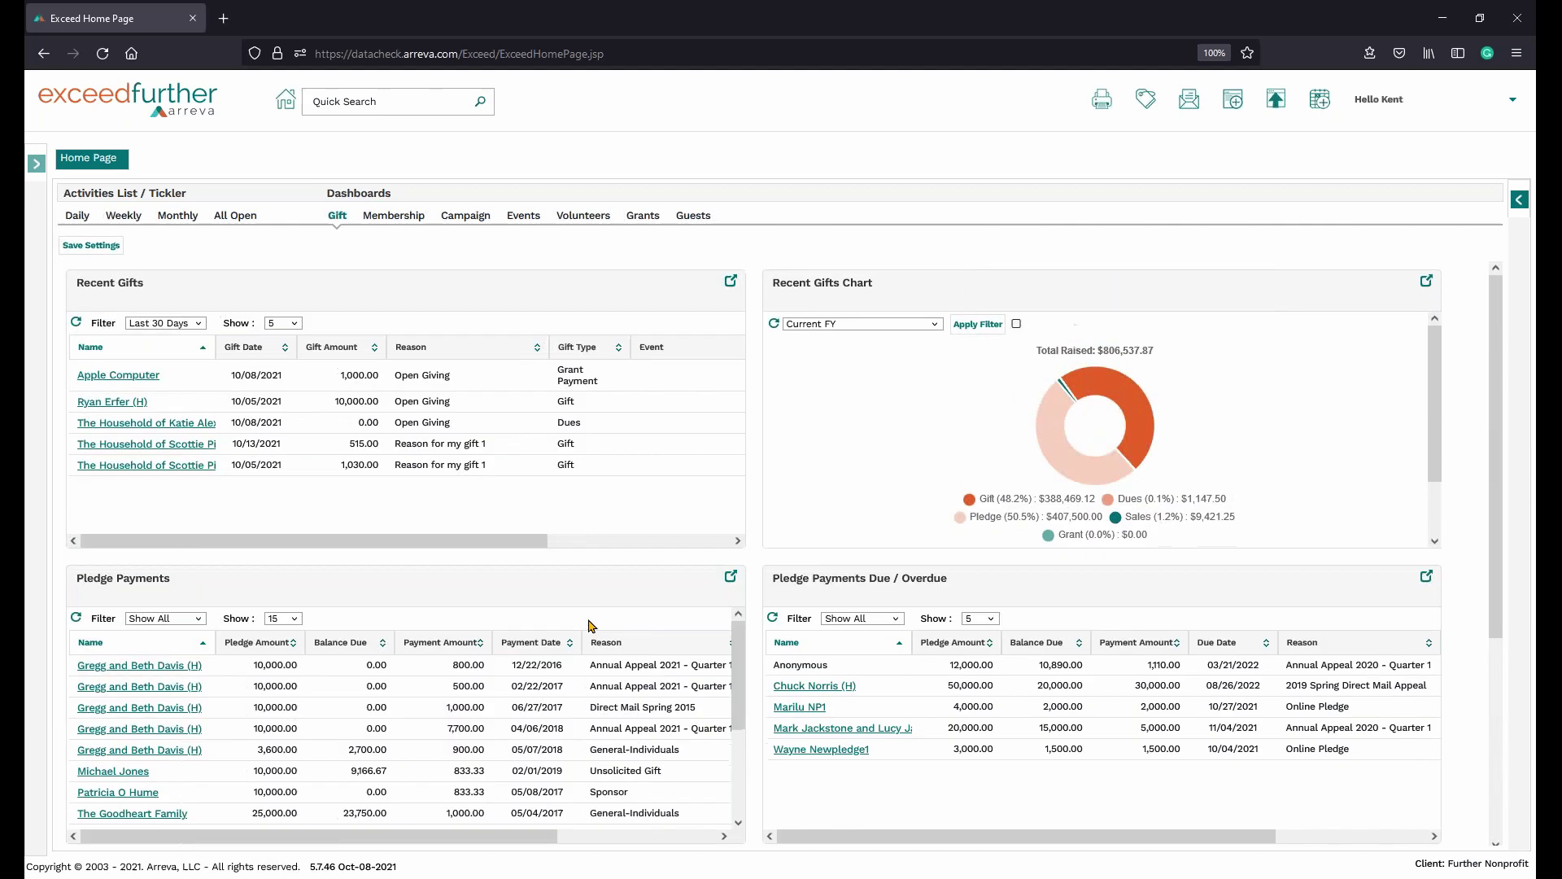
left_click(407, 215)
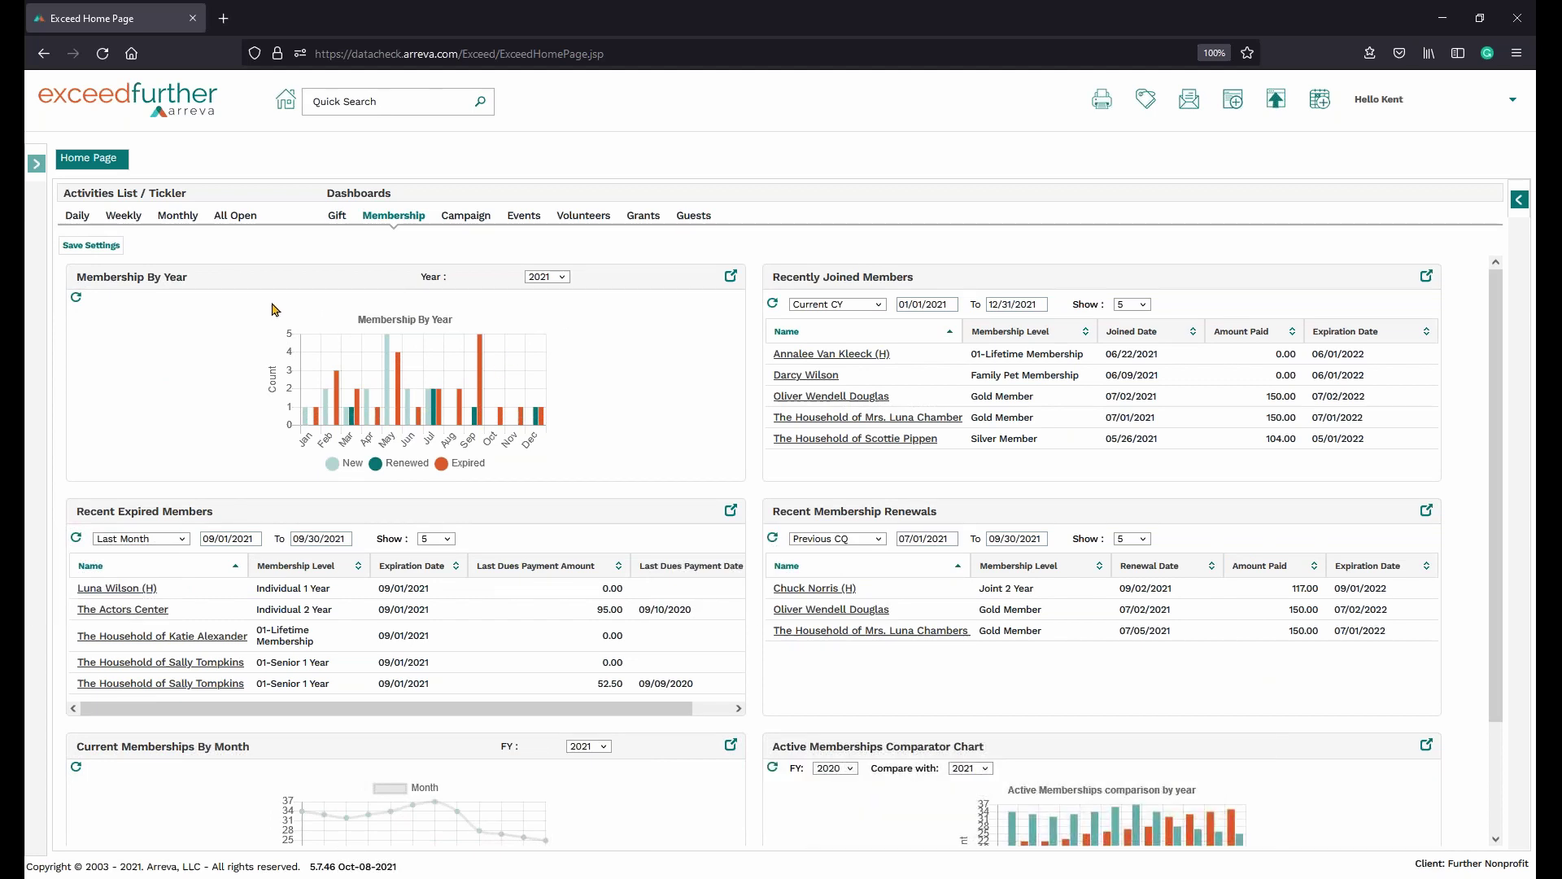
left_click(564, 278)
left_click(566, 281)
Switch to the Campaign dashboard and scroll through its panels
left_click(465, 218)
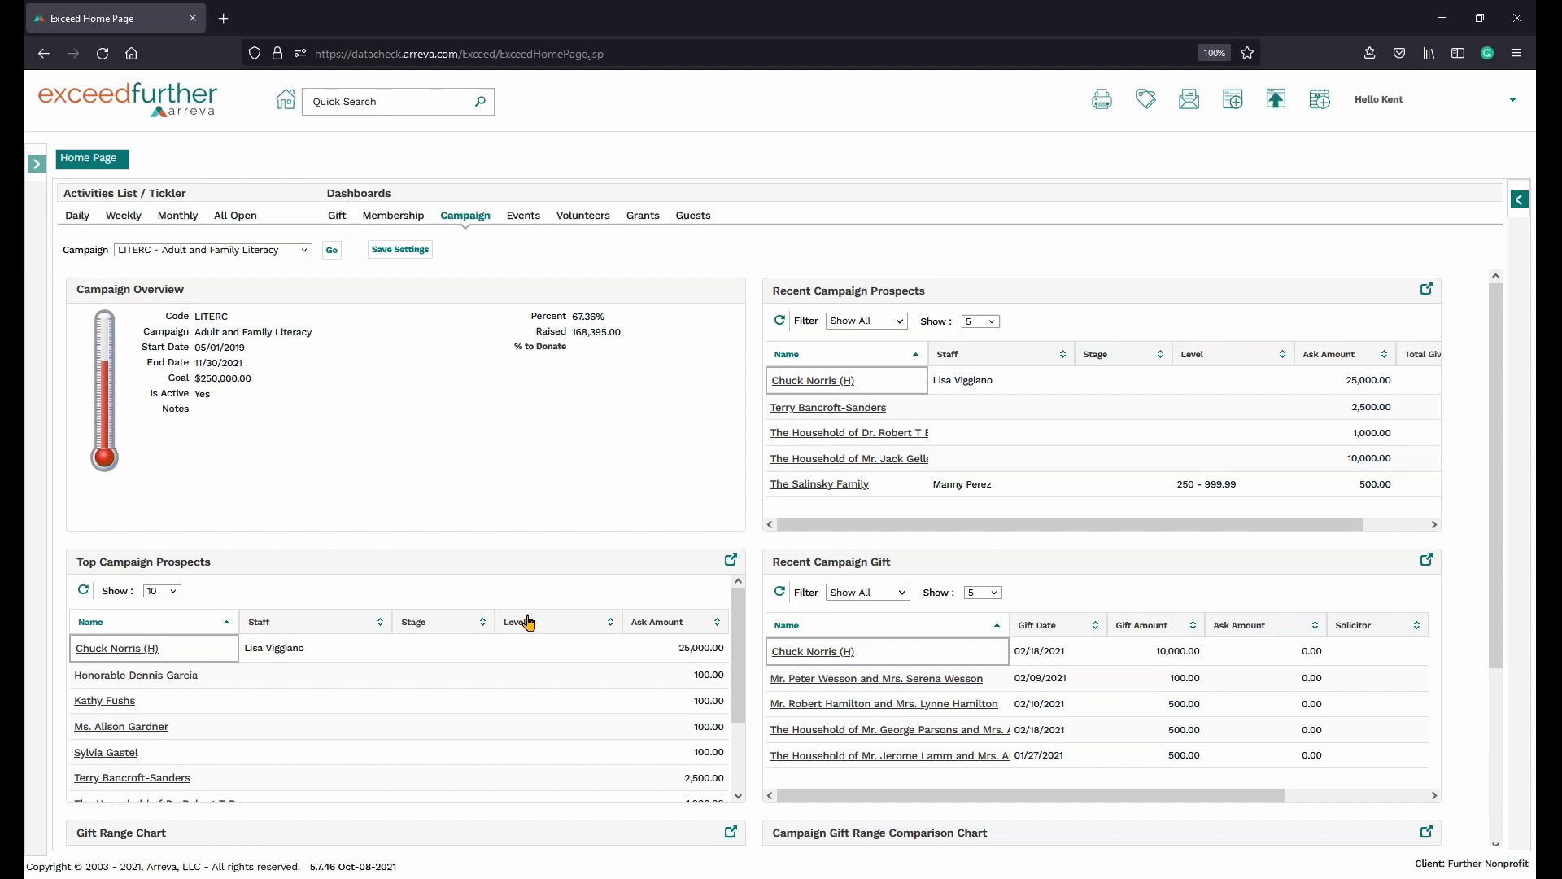
scroll(529, 622, "down", 1)
scroll(528, 622, "down", 1)
scroll(520, 643, "up", 2)
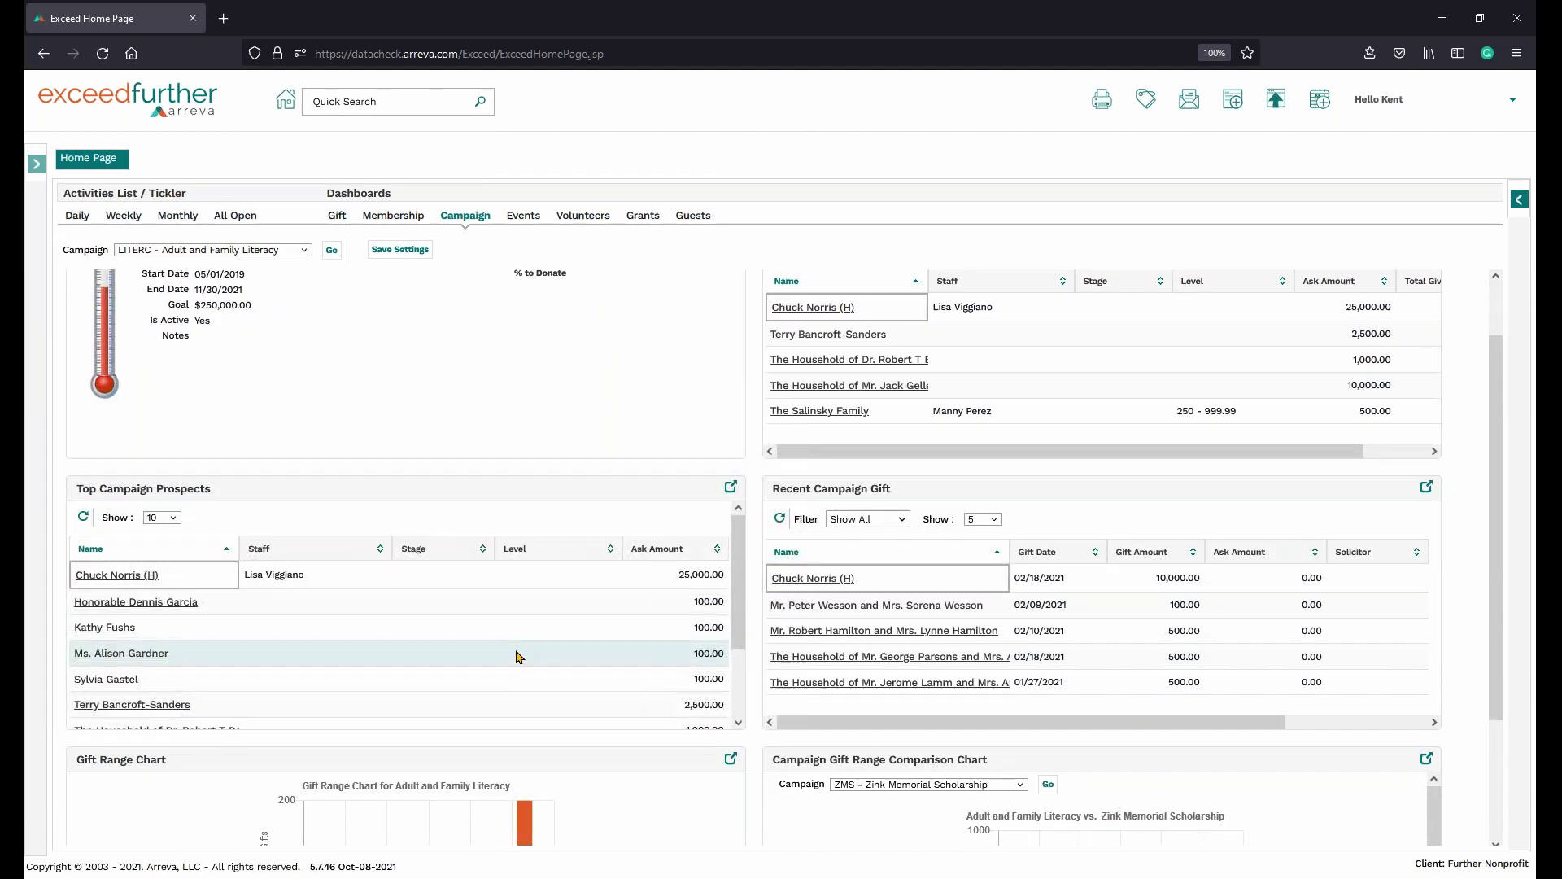
scroll(642, 602, "down", 3)
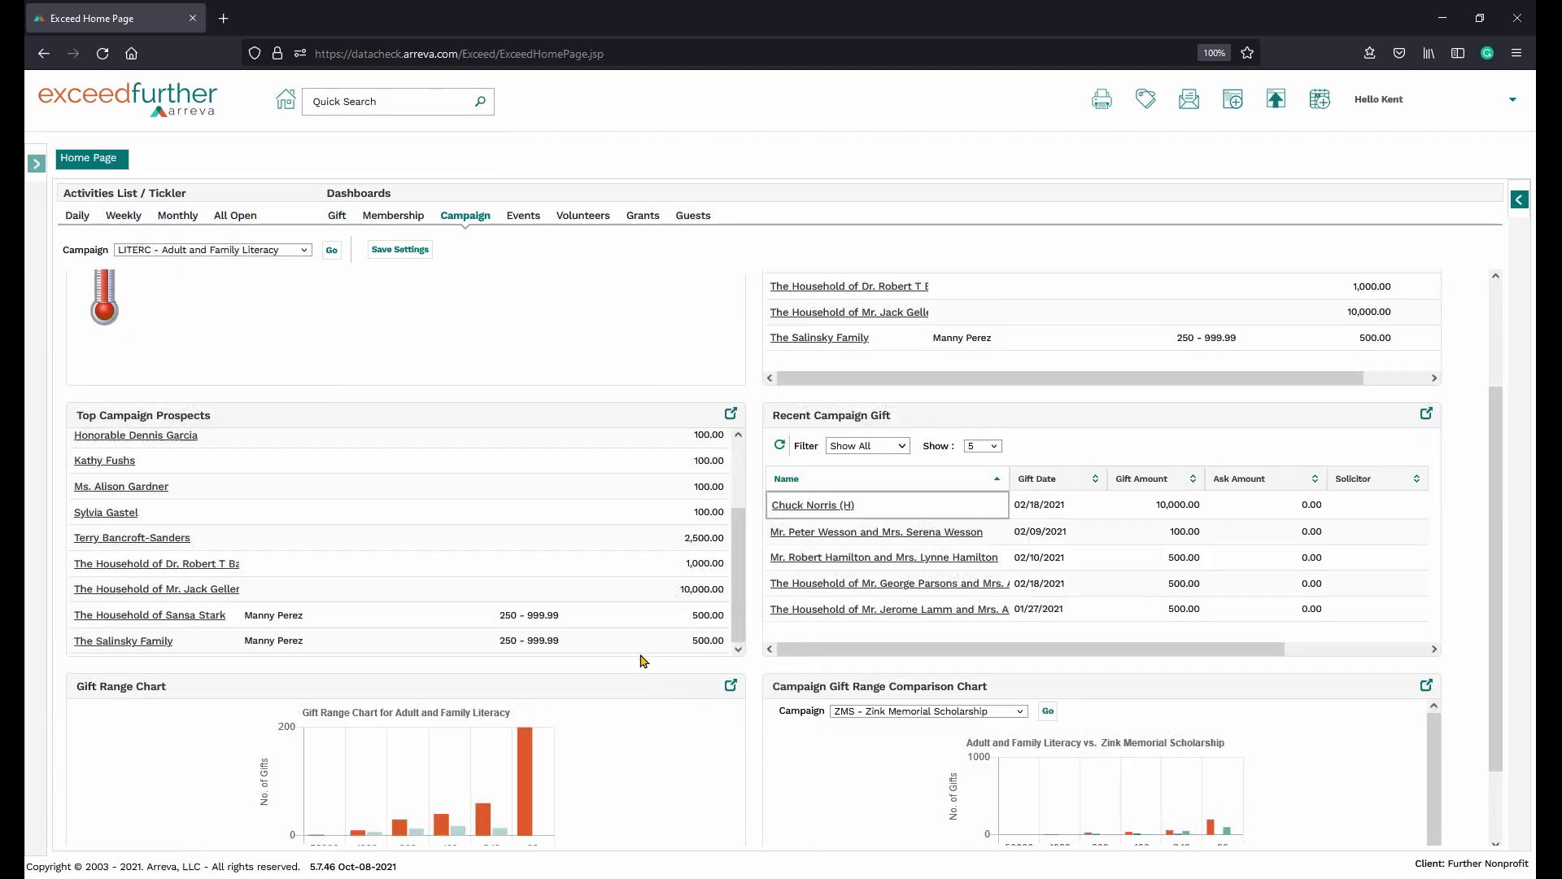
scroll(622, 541, "up", 3)
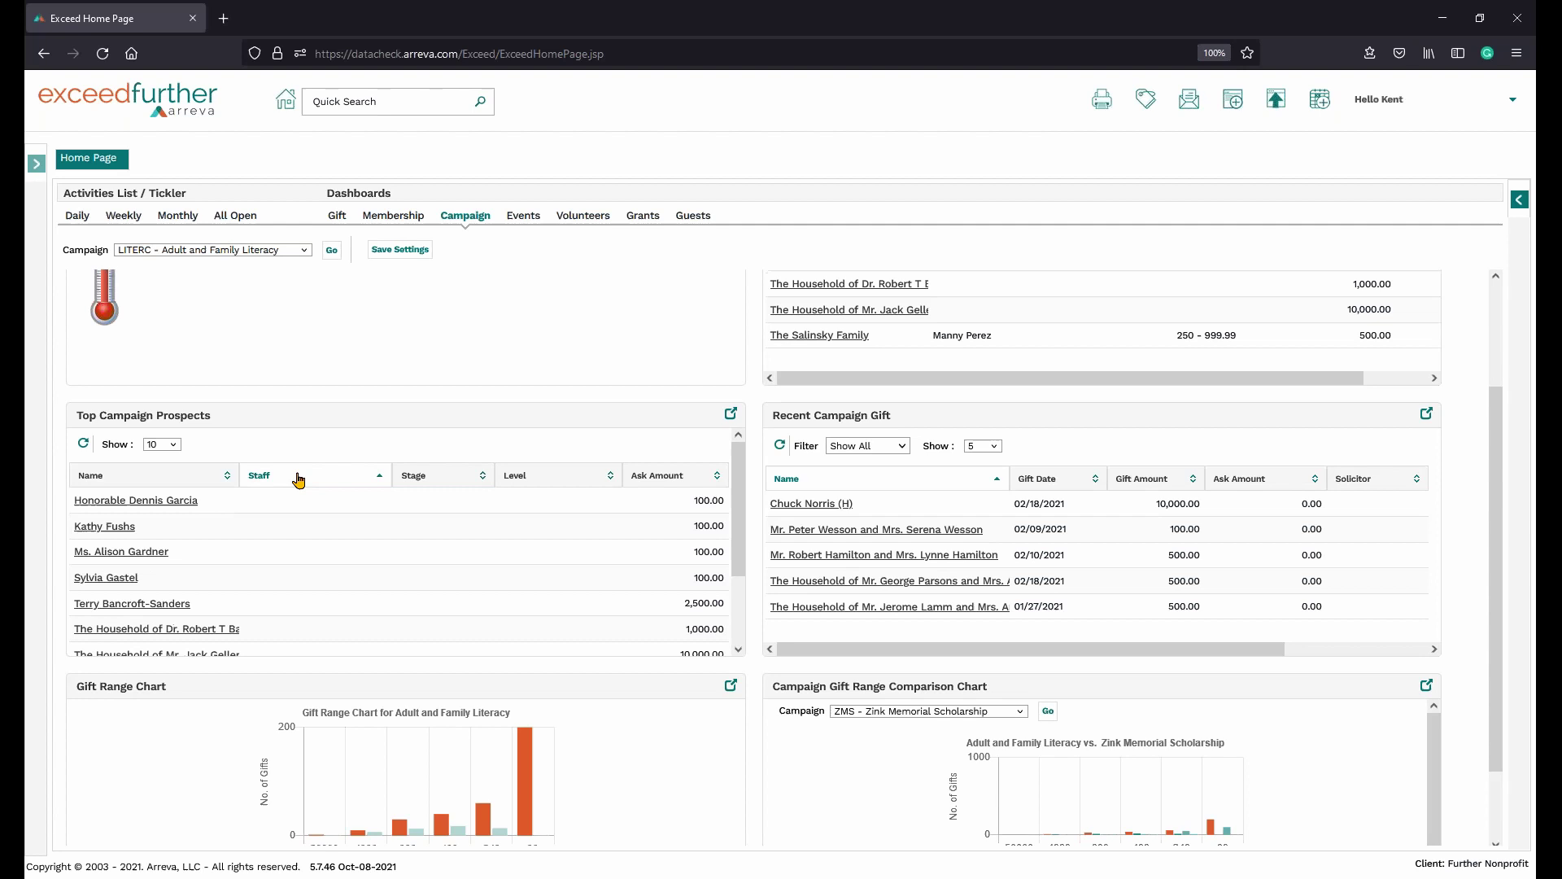
Sort Top Campaign Prospects by Stage, Level and Ask Amount, ending sorted by Name
left_click(440, 479)
left_click(559, 476)
left_click(666, 480)
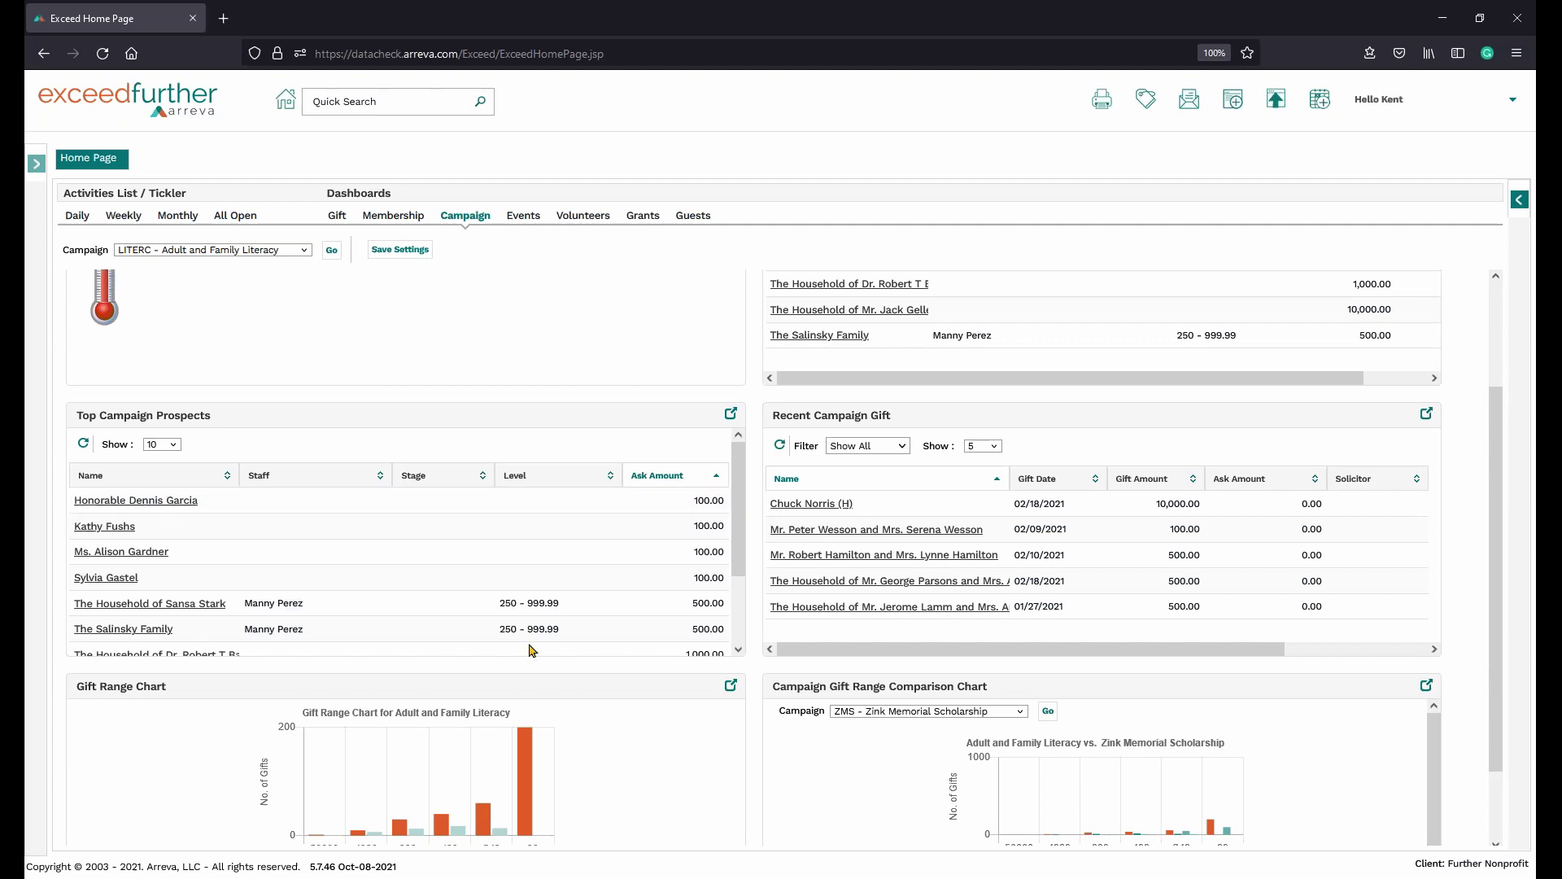
left_click(234, 479)
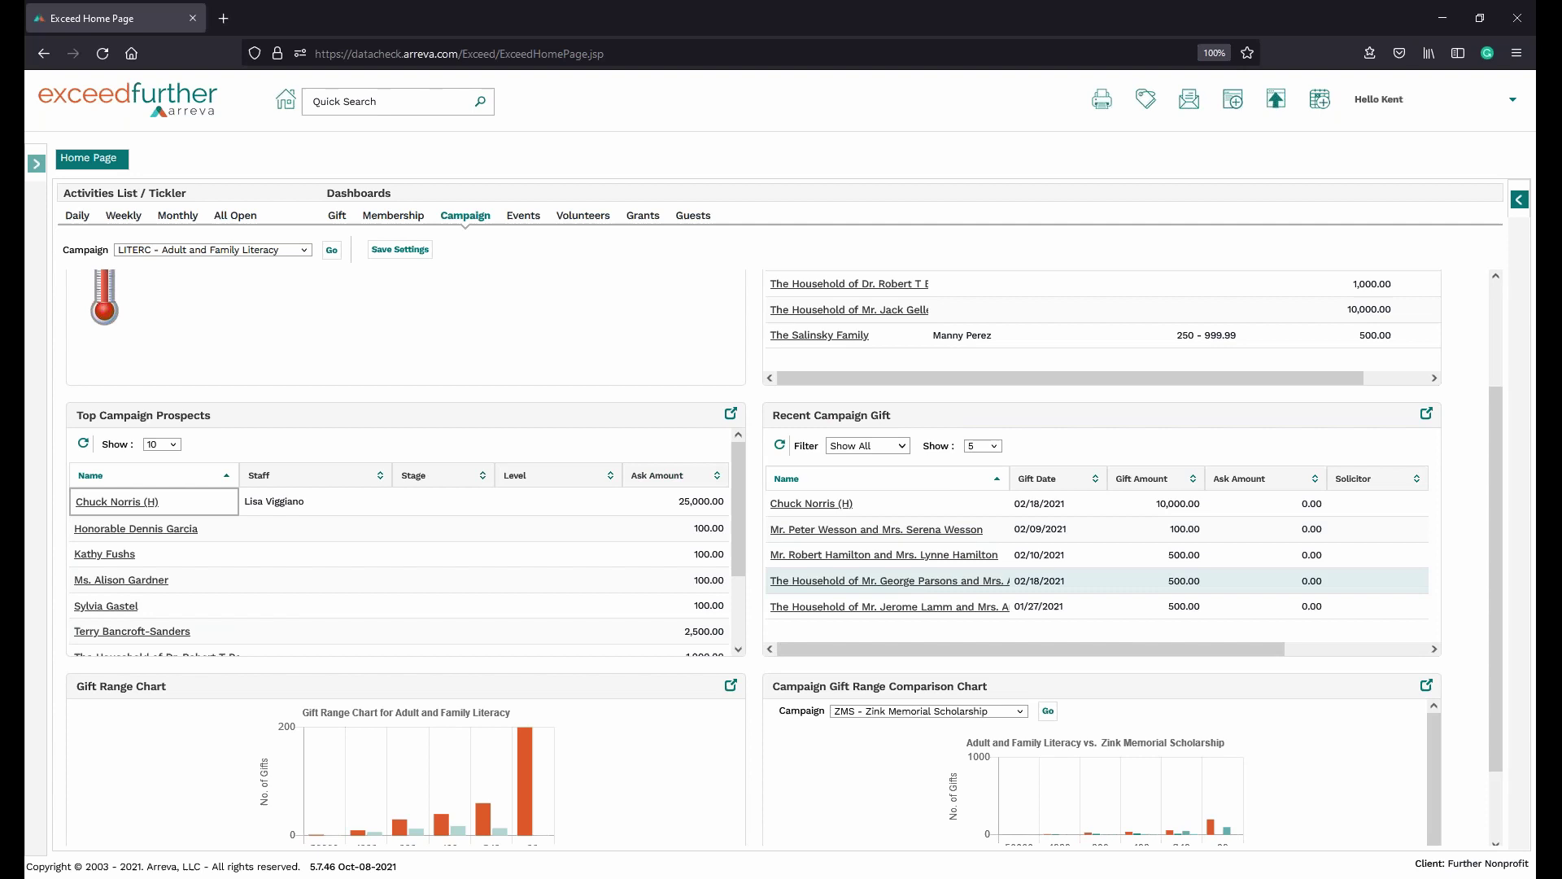
scroll(1148, 570, "down", 2)
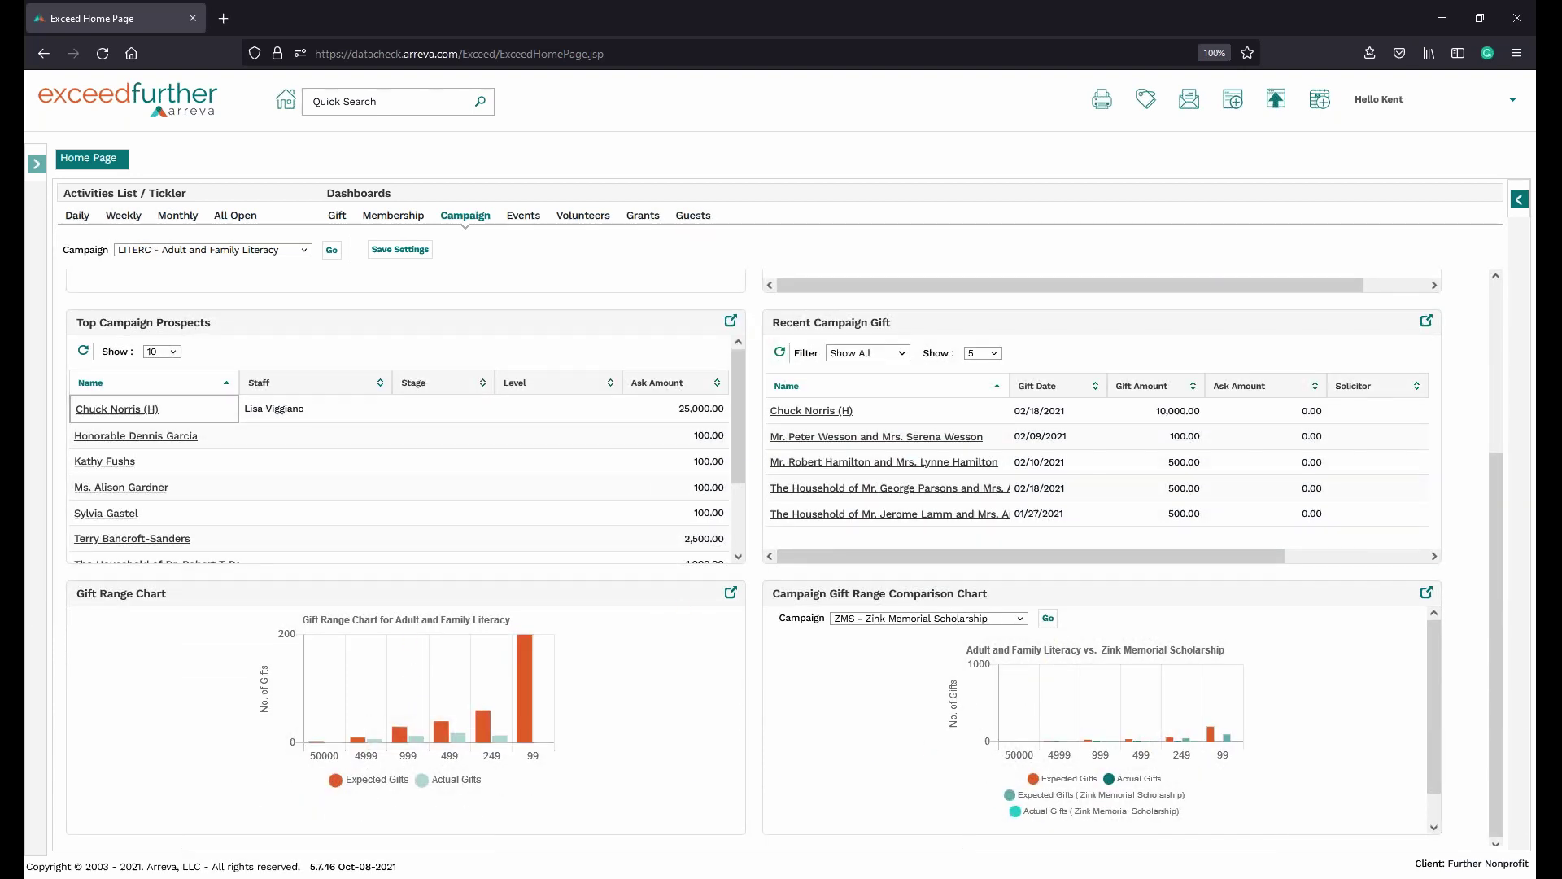
scroll(629, 329, "up", 3)
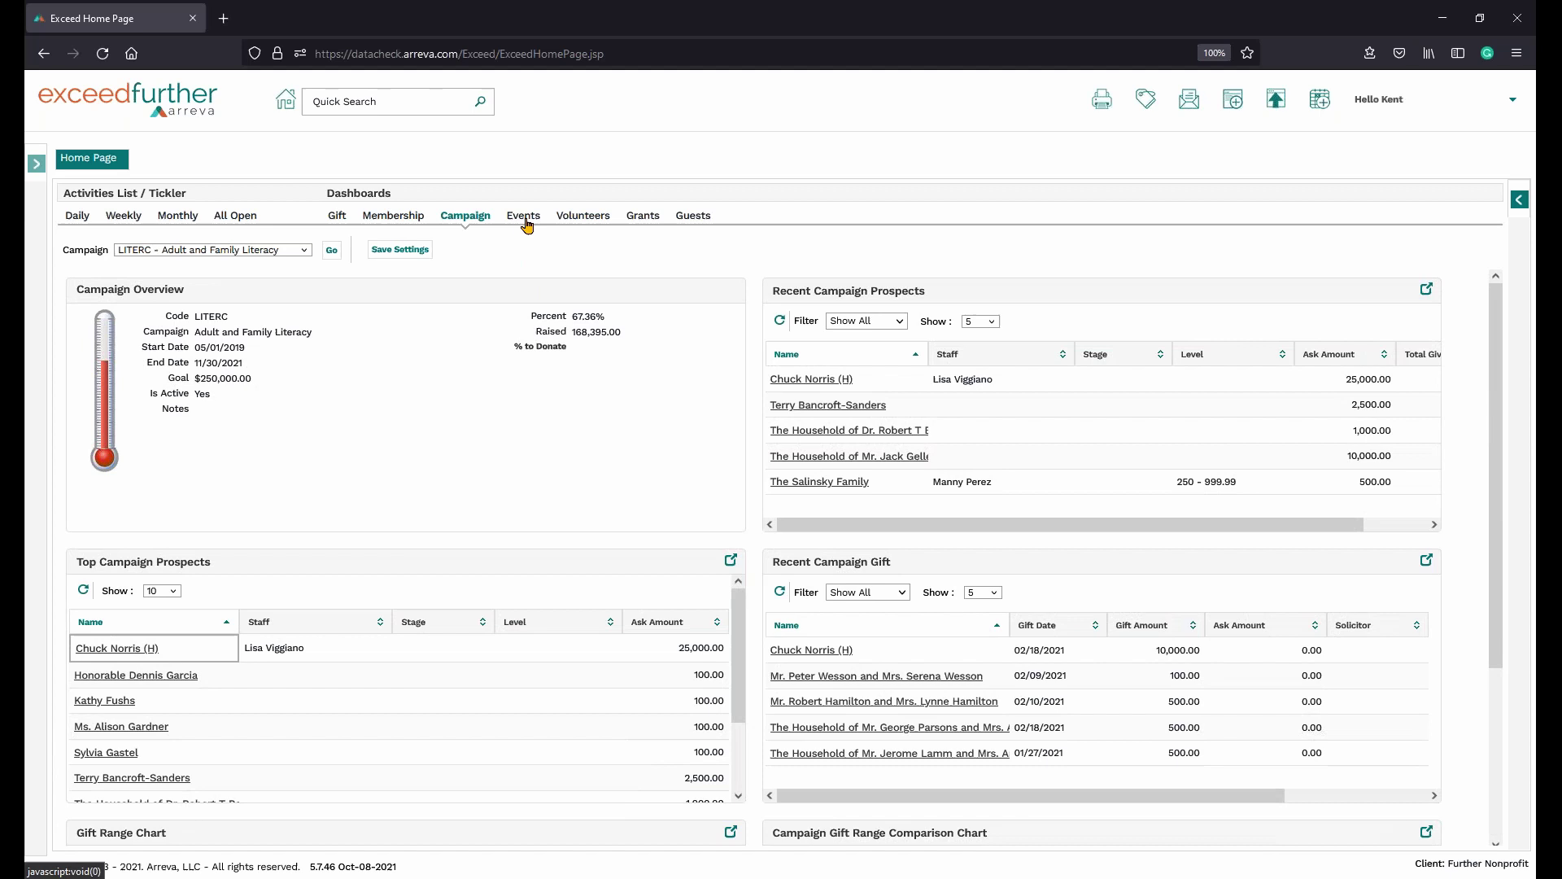
Open the Events dashboard and sort the event responses summary by # Invited, # Accepted, then # Declined
left_click(524, 219)
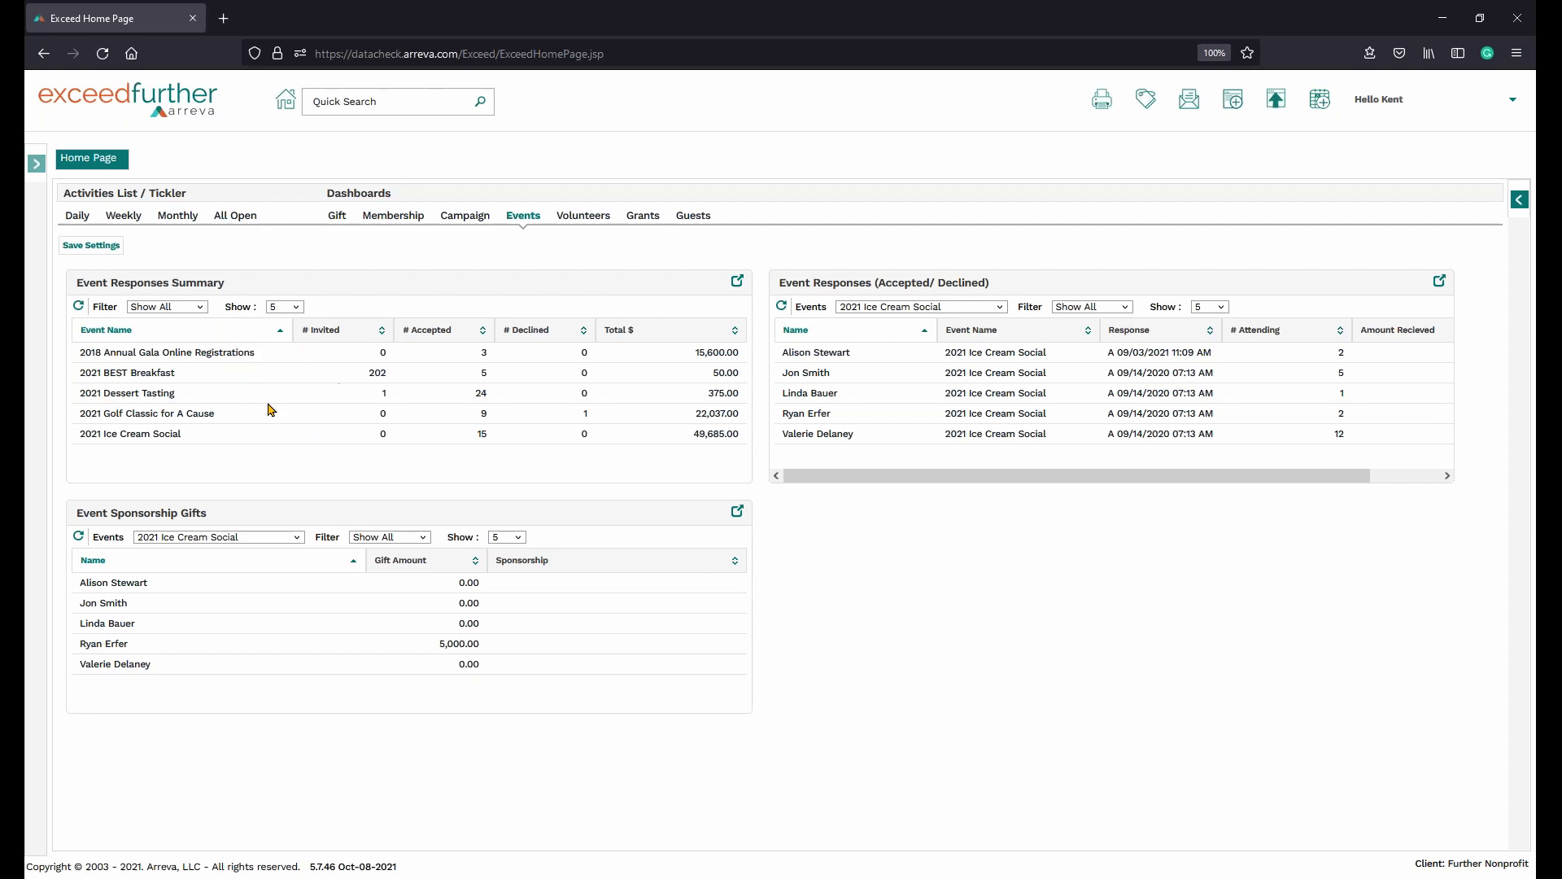
left_click(337, 334)
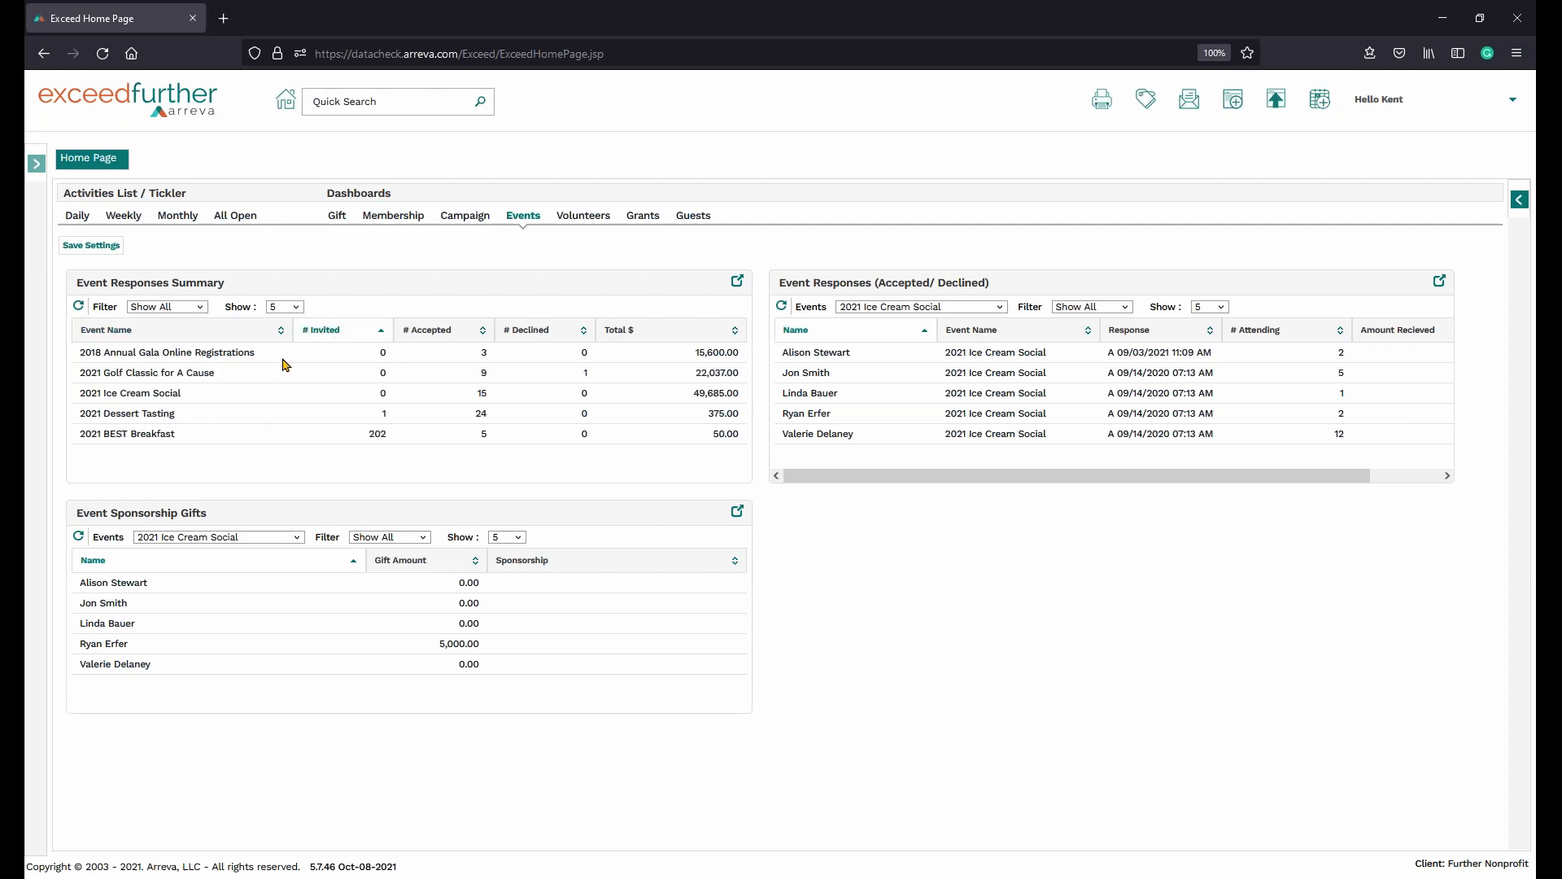
left_click(437, 332)
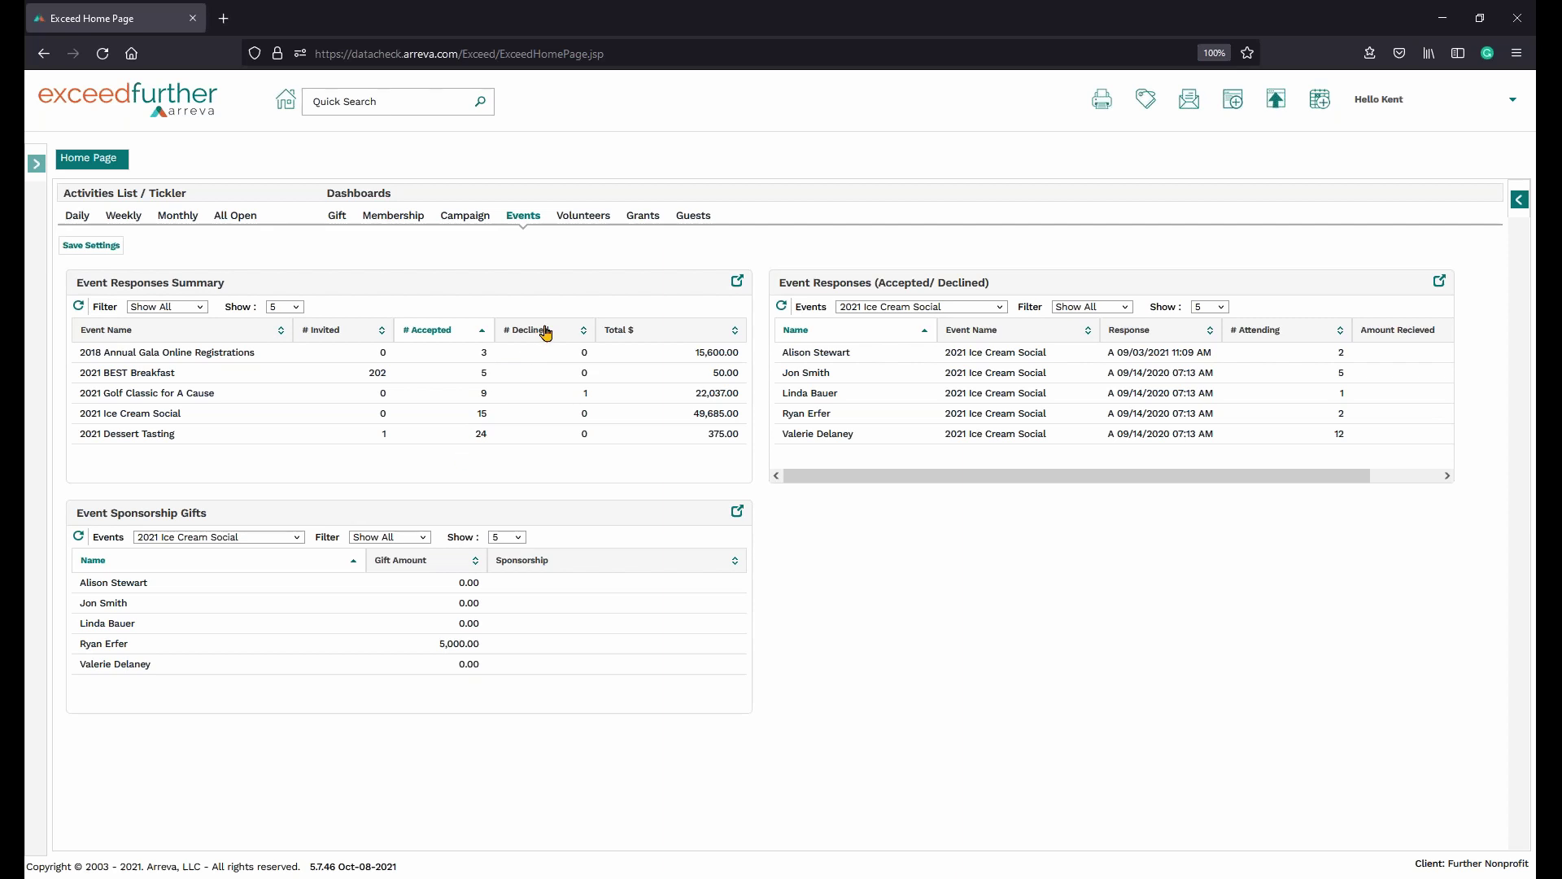
left_click(545, 332)
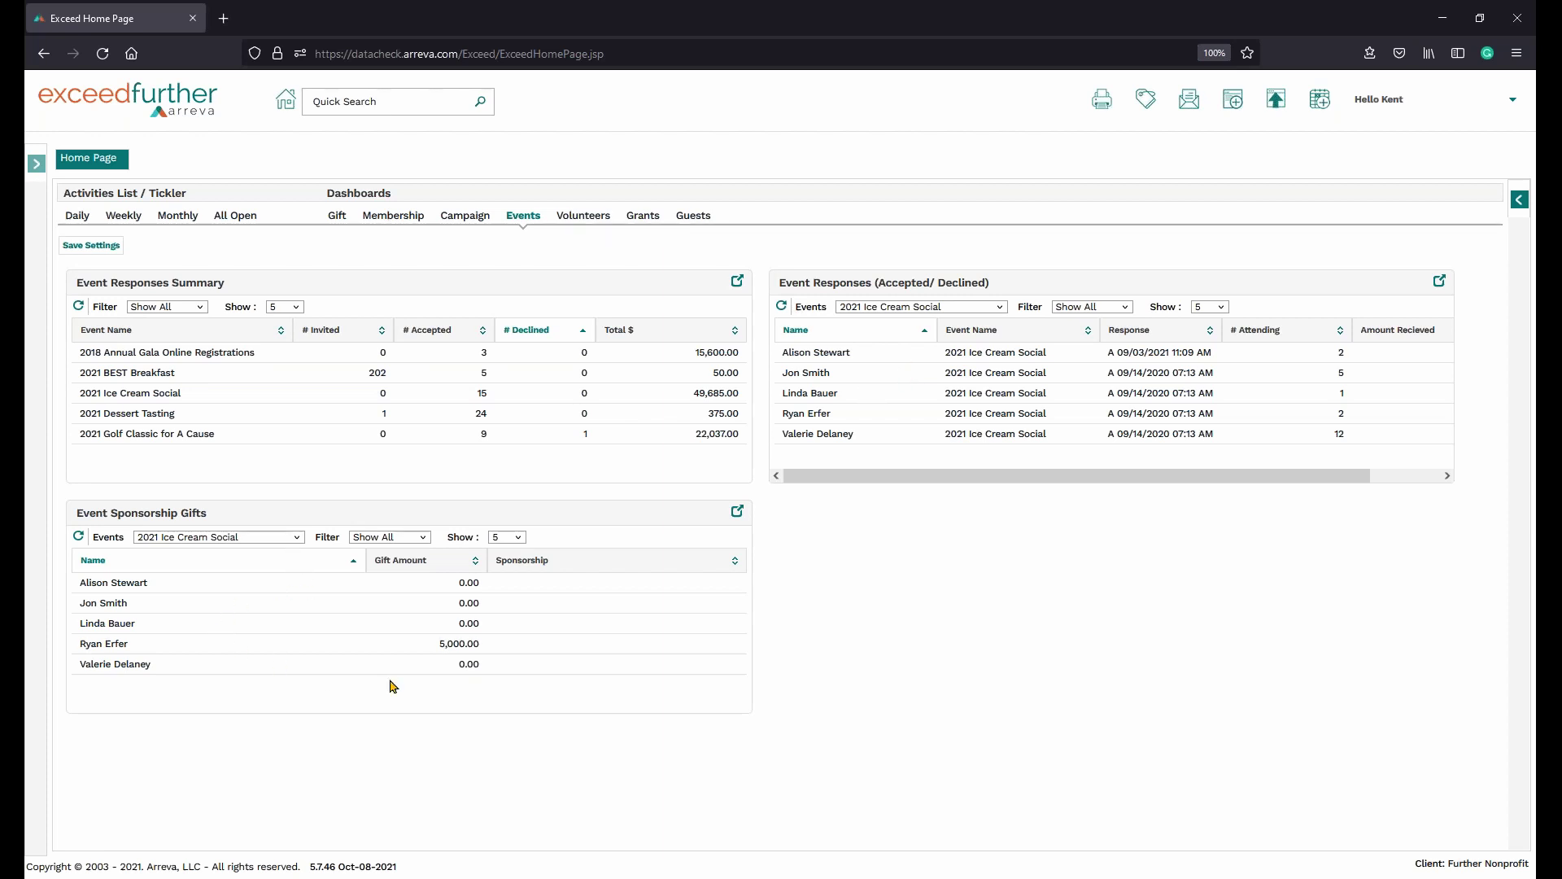
Review the sponsorship events list without changing it, then switch to the Volunteers dashboard
left_click(294, 537)
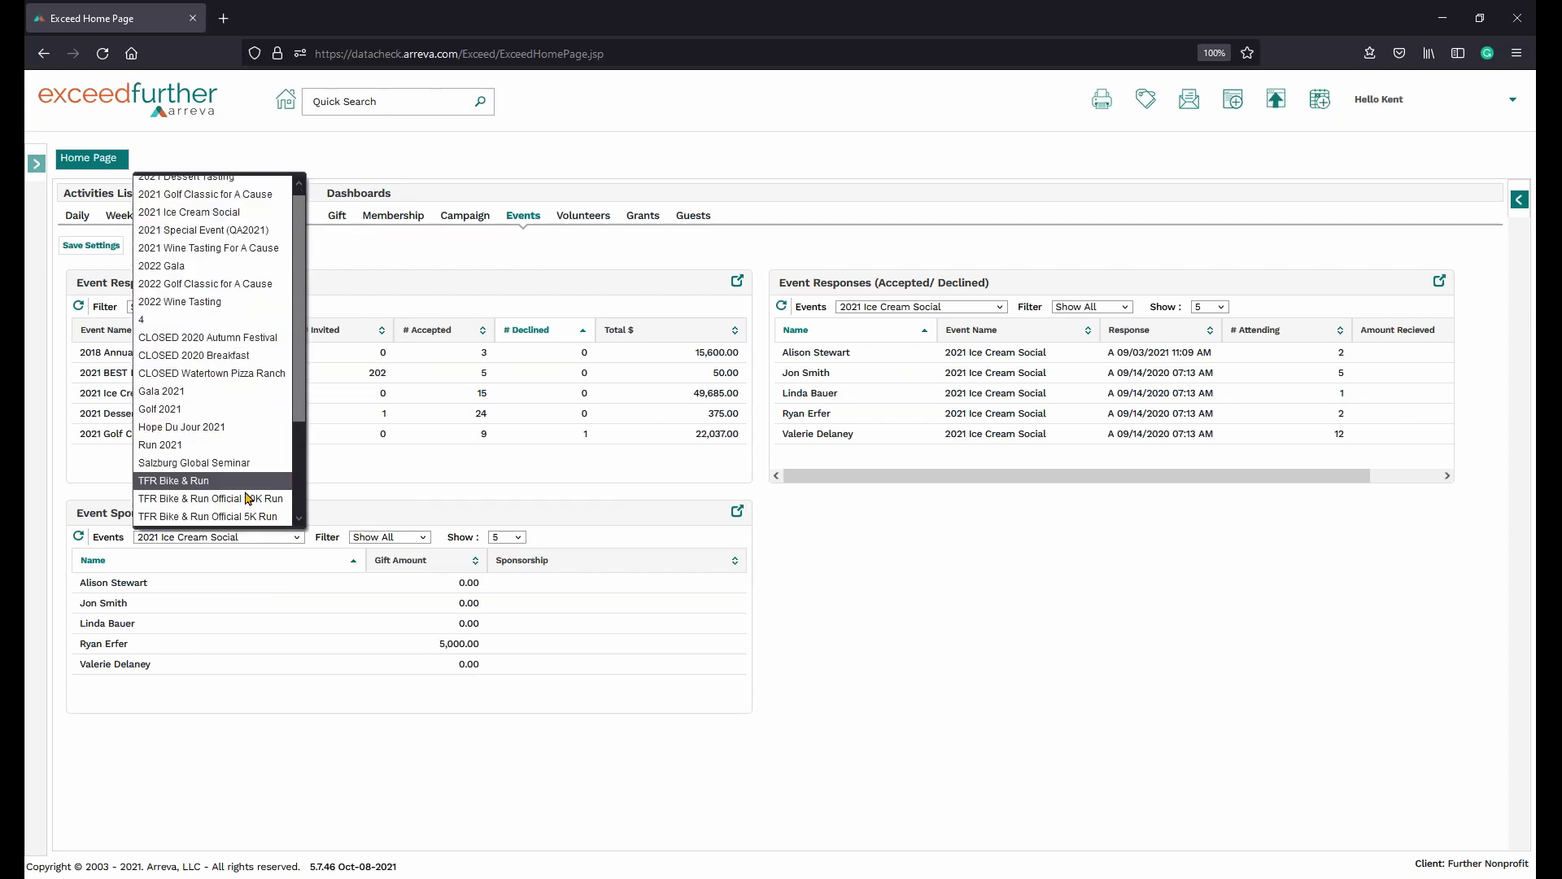
left_click(358, 486)
left_click(583, 214)
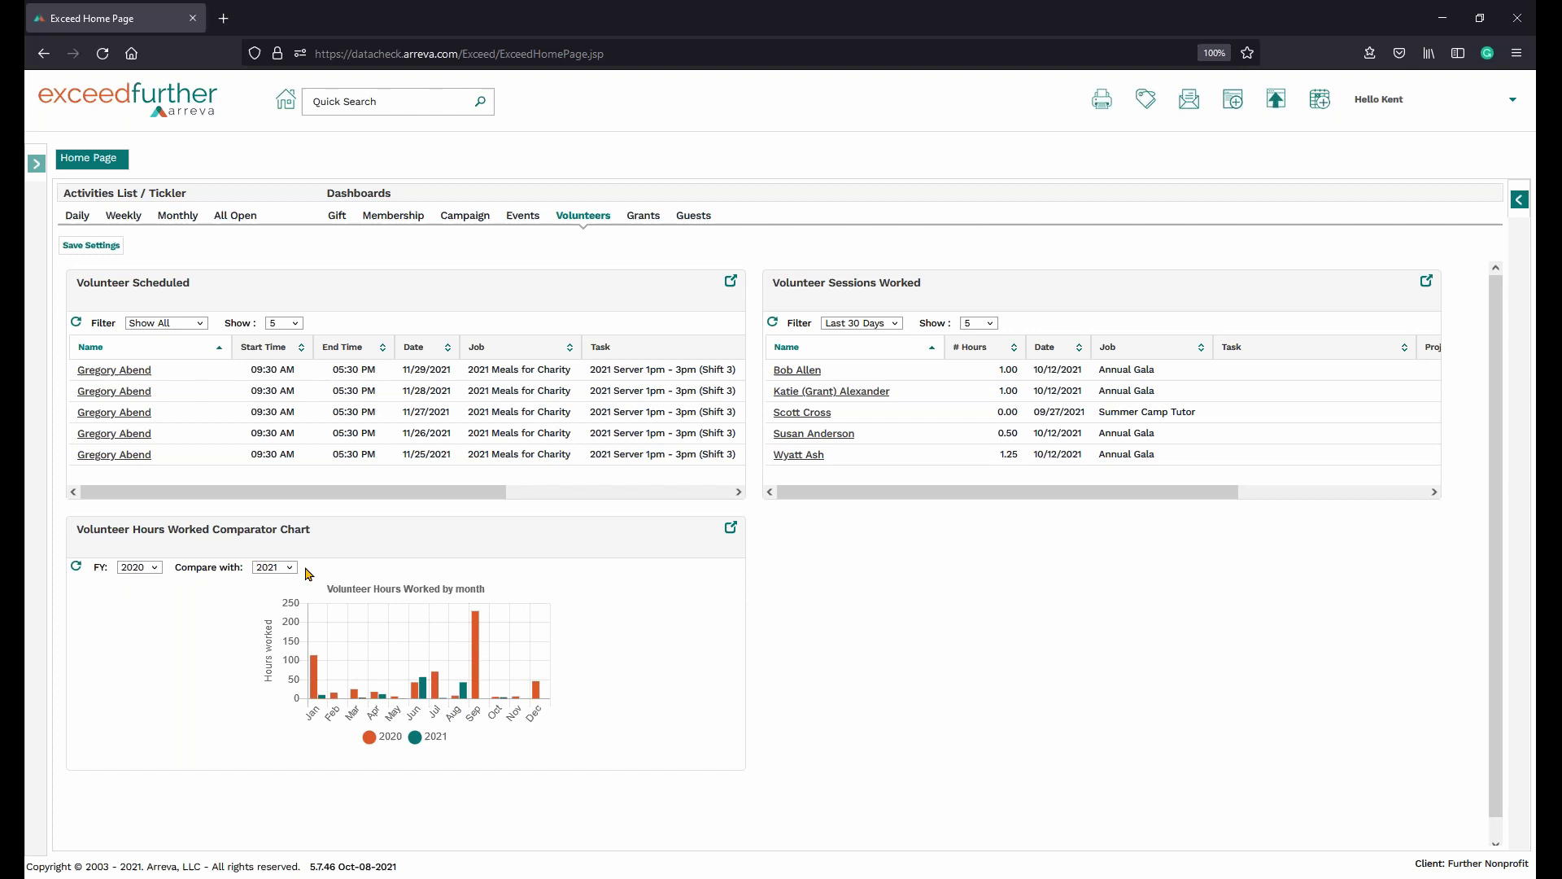
Open the Grants dashboard and scroll past the five pending grants to Grants Payment Made
left_click(651, 216)
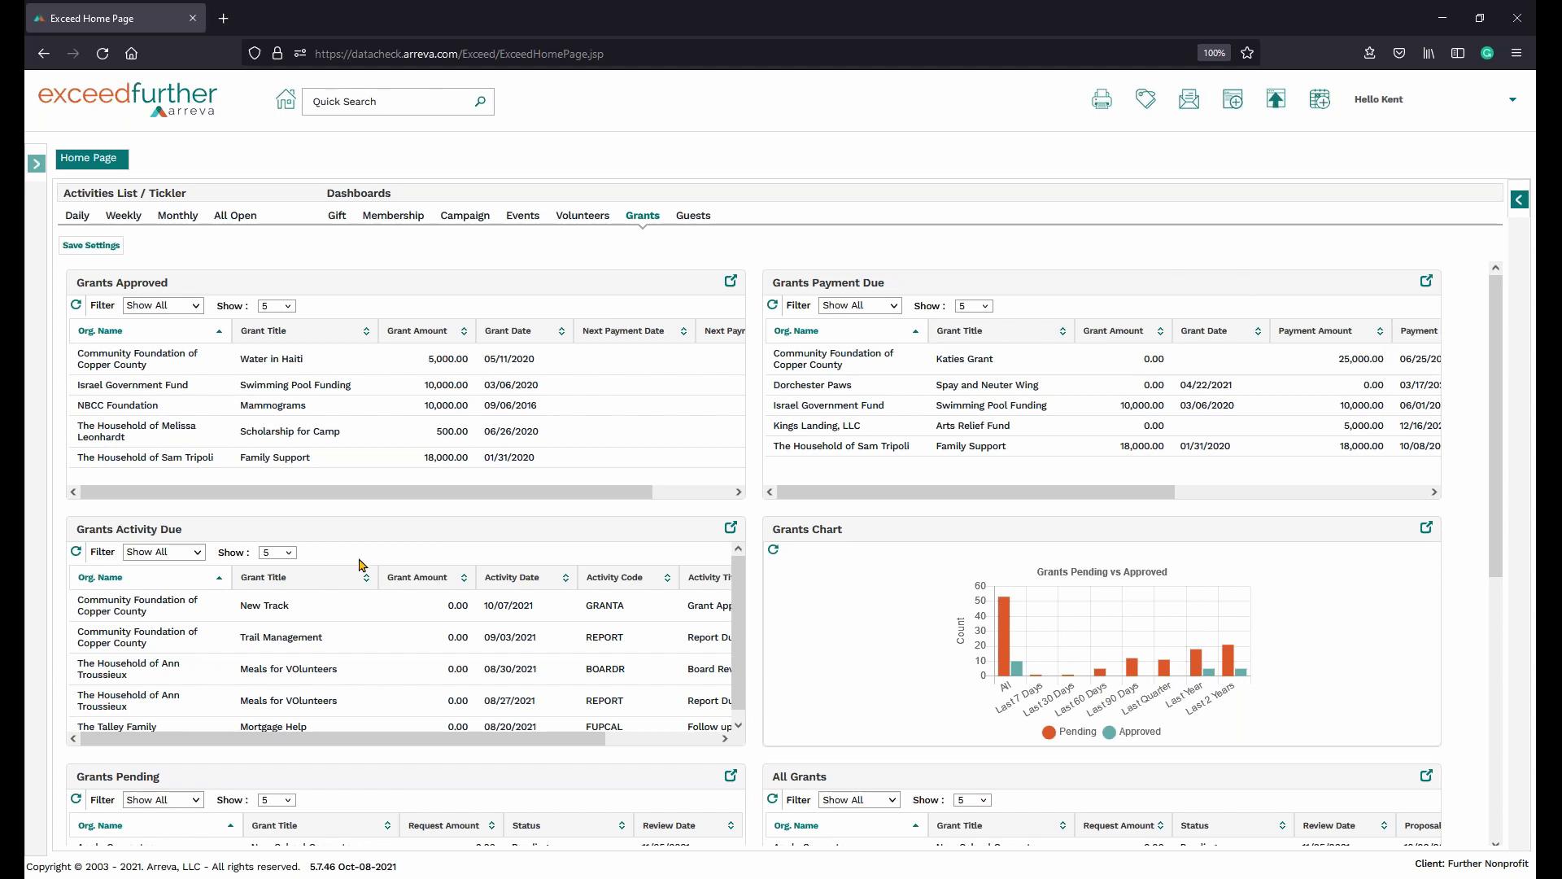
scroll(346, 570, "down", 1)
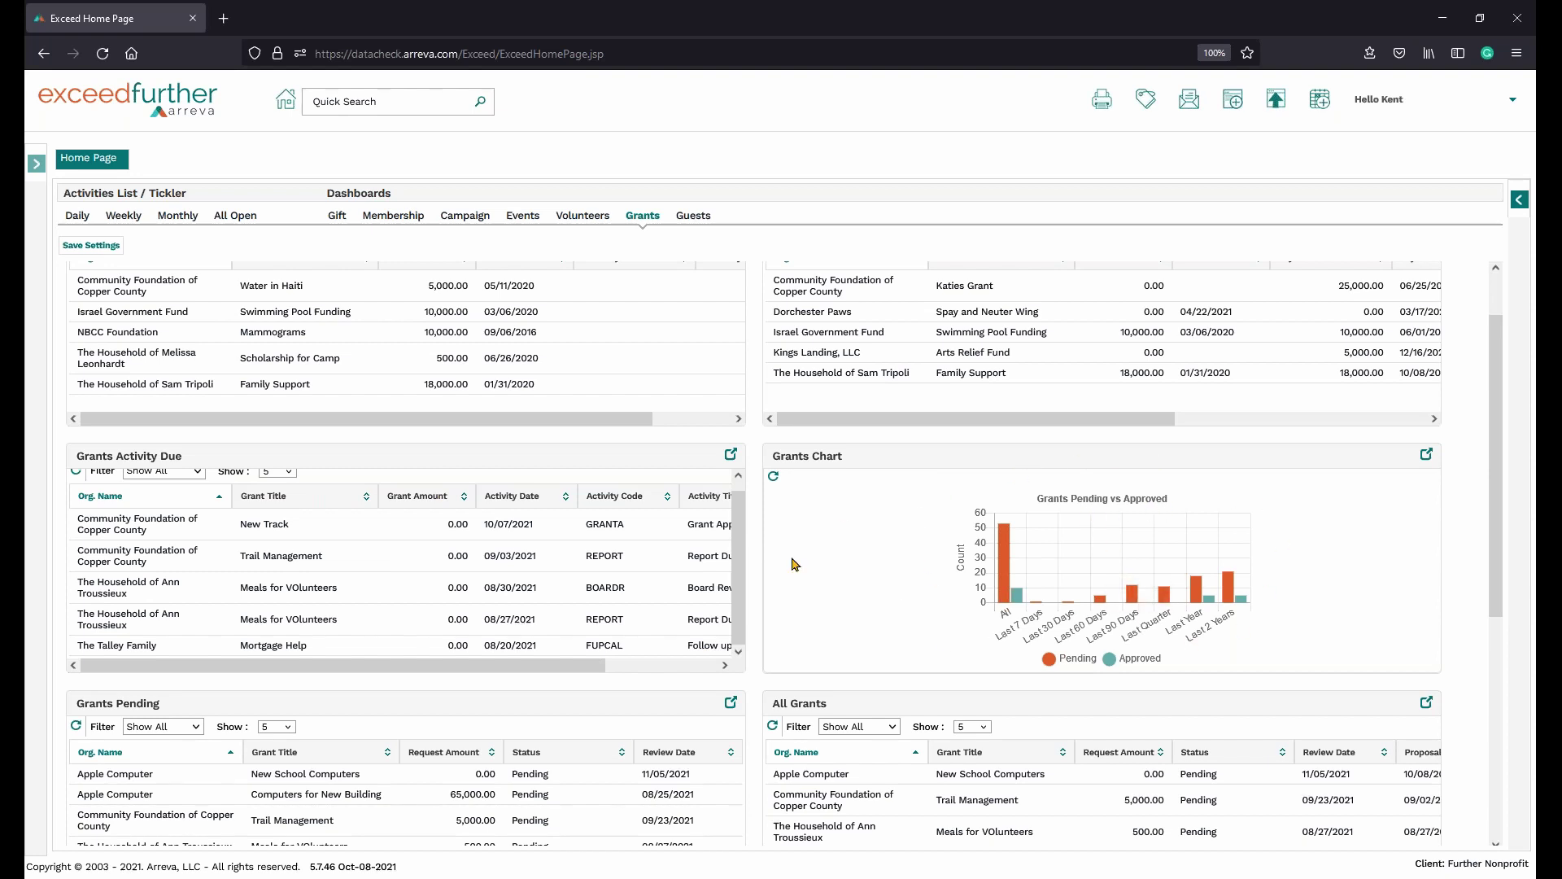
scroll(868, 669, "down", 3)
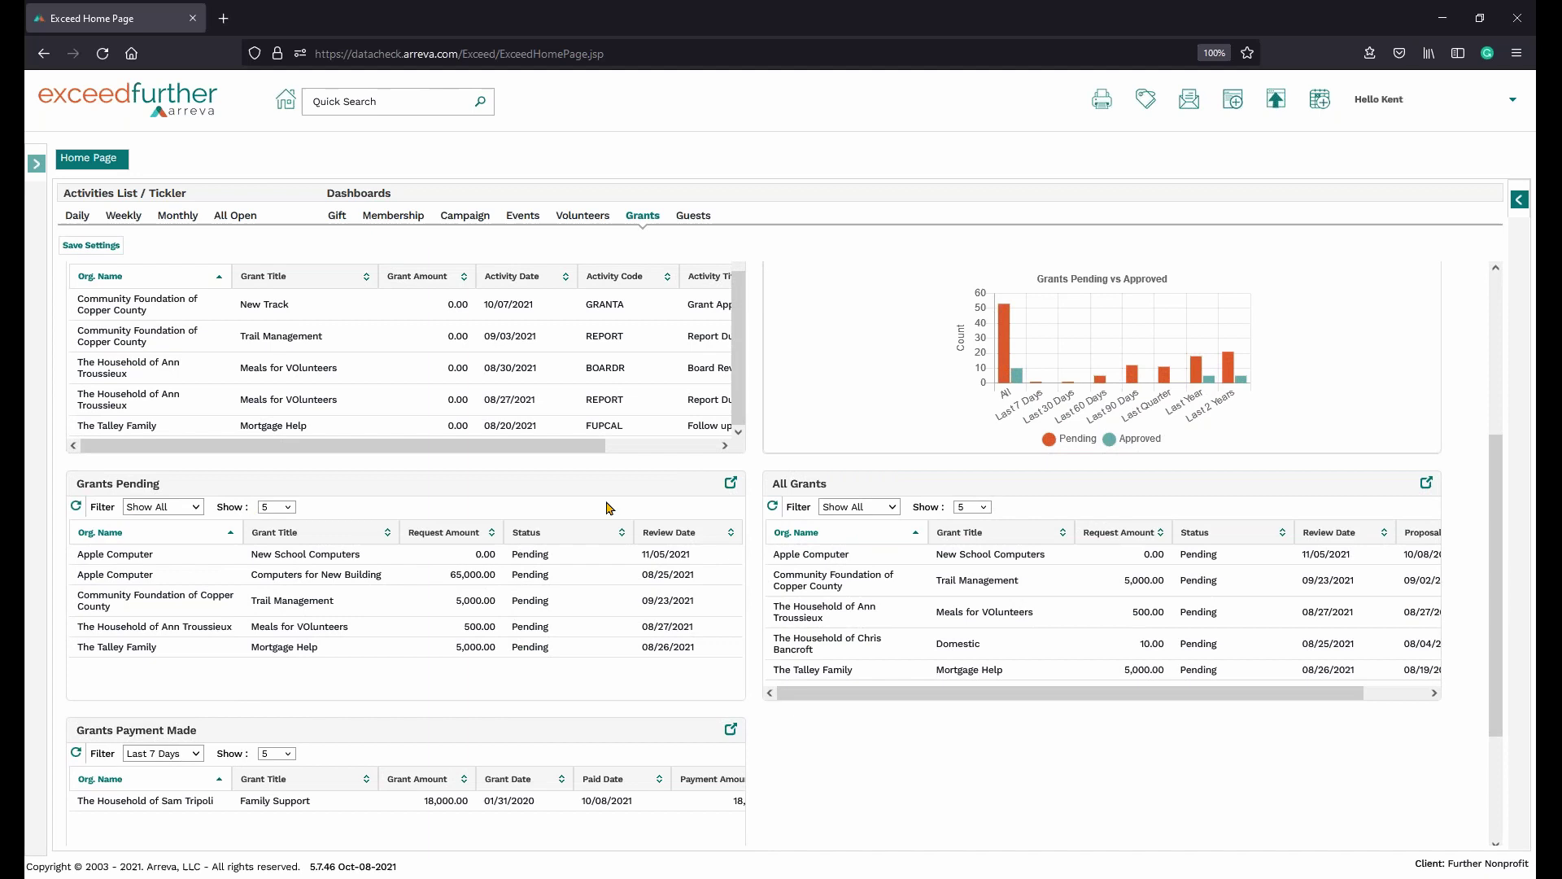
scroll(529, 579, "down", 2)
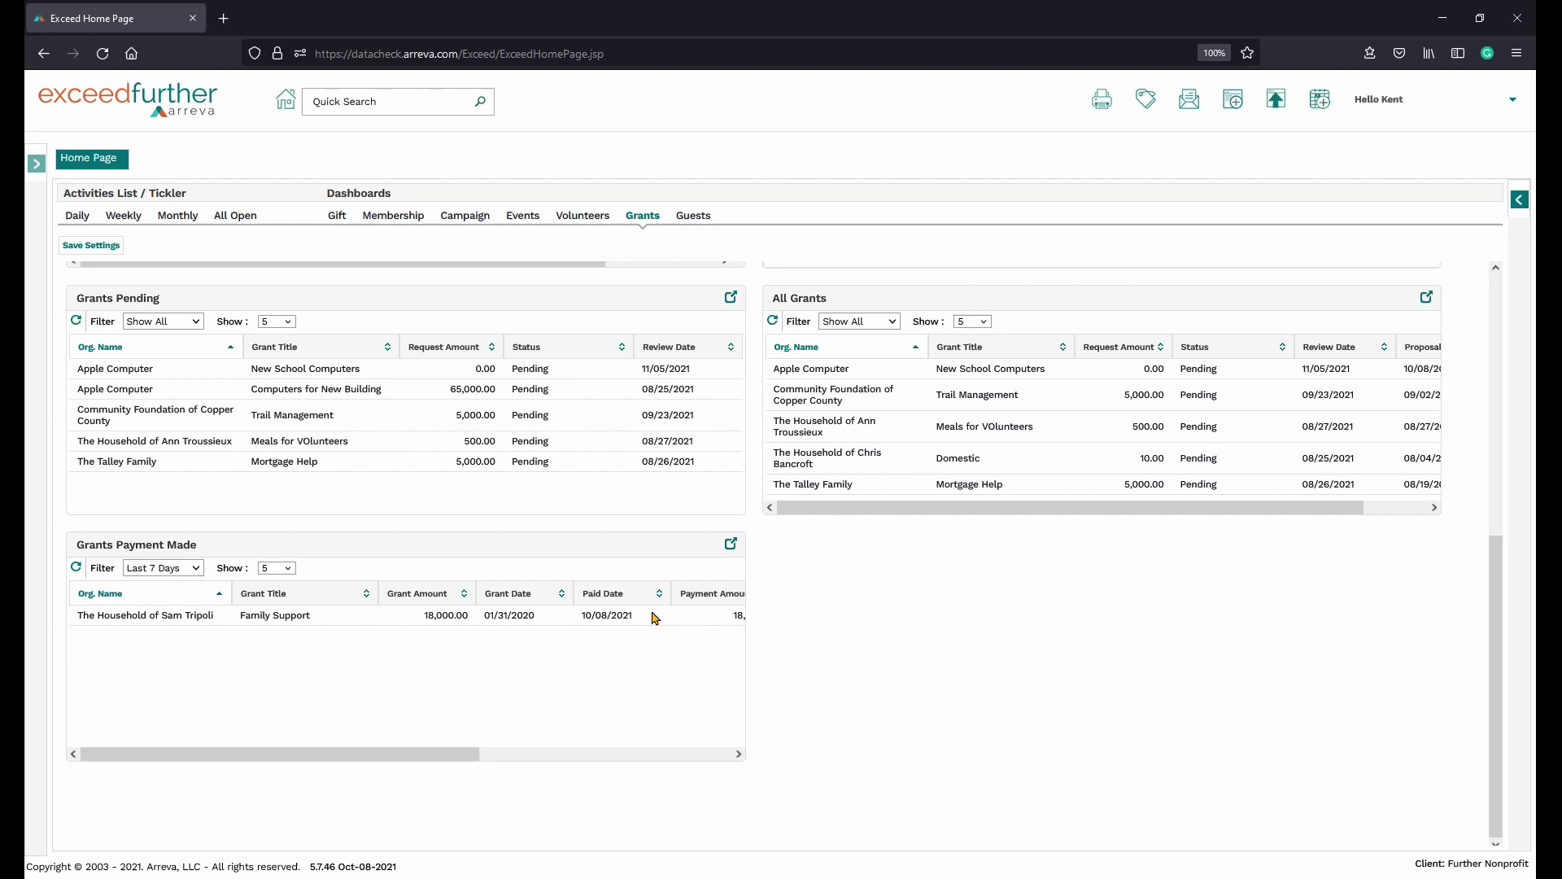
scroll(425, 524, "up", 2)
scroll(198, 532, "down", 2)
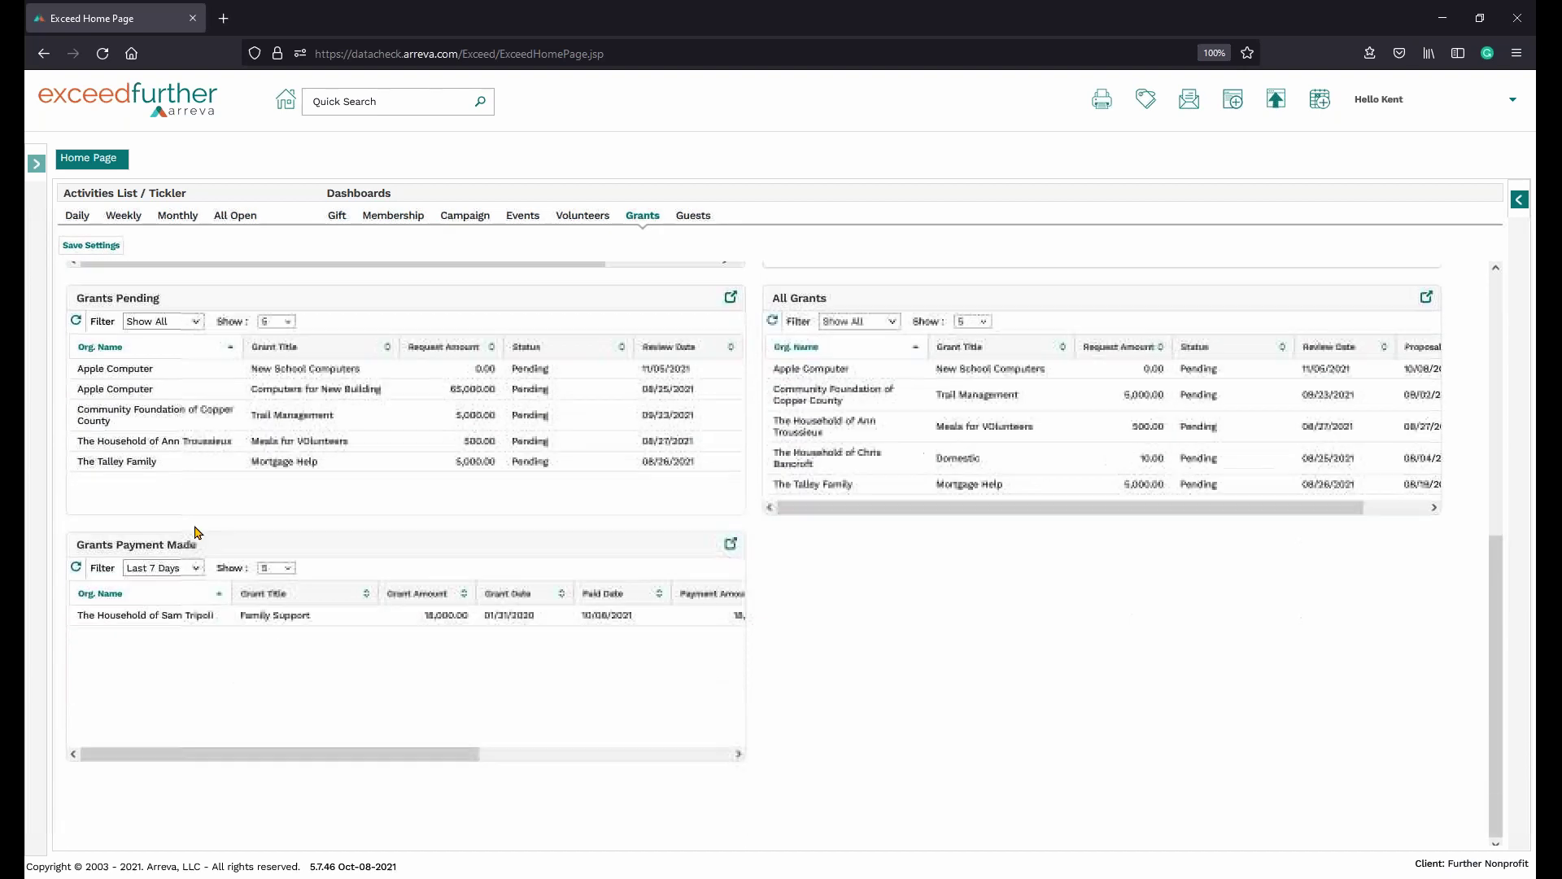
Open the Guests dashboard, view the New, Wait and Request lists, keeping occupancy at Last 365 Days
left_click(702, 214)
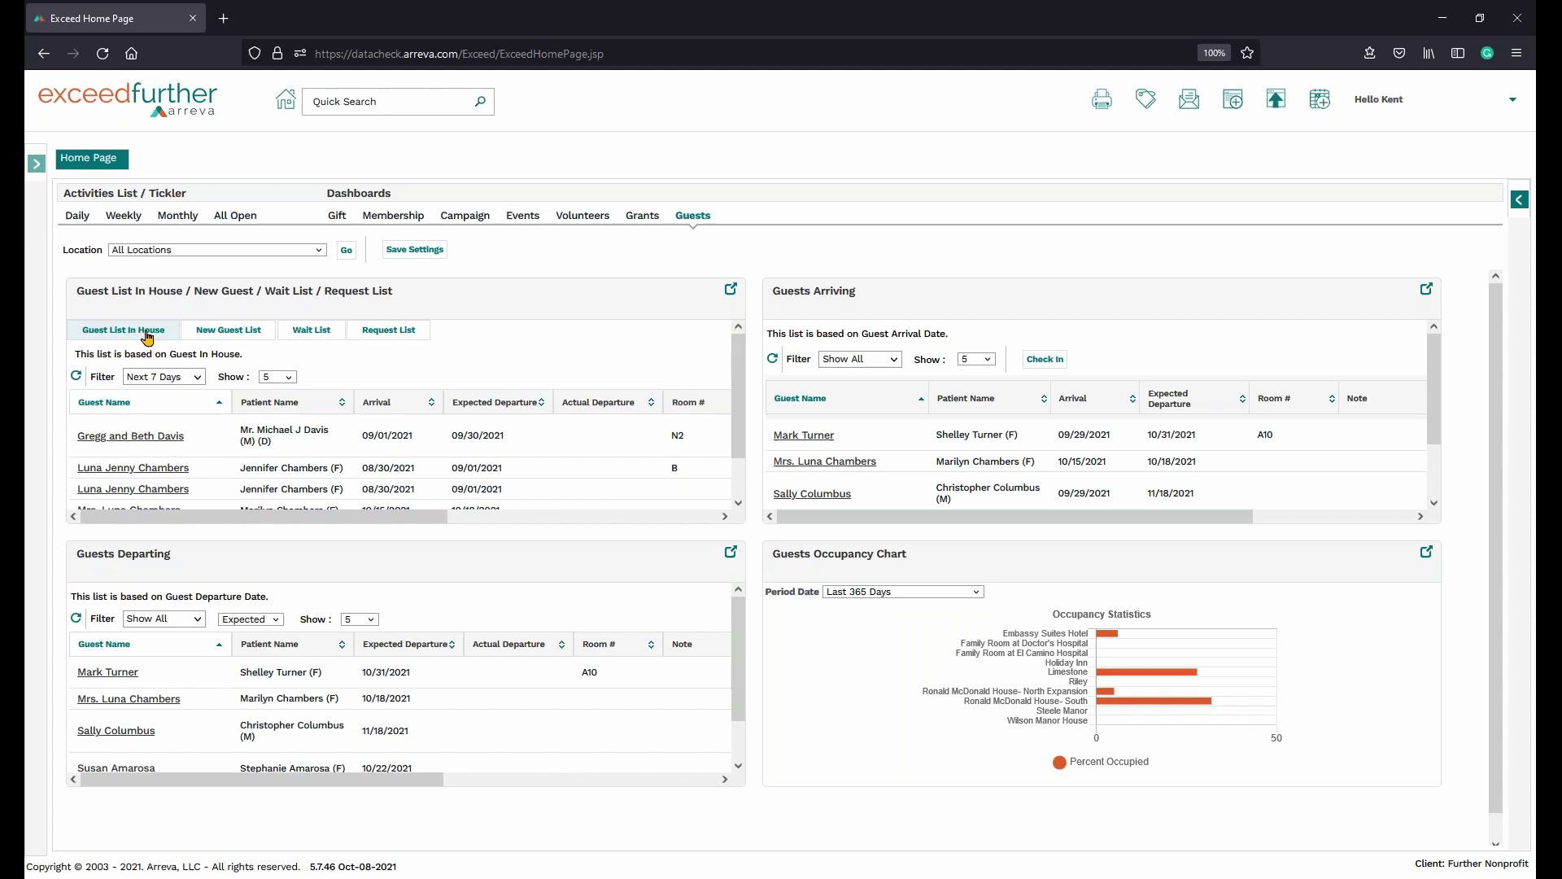
left_click(248, 332)
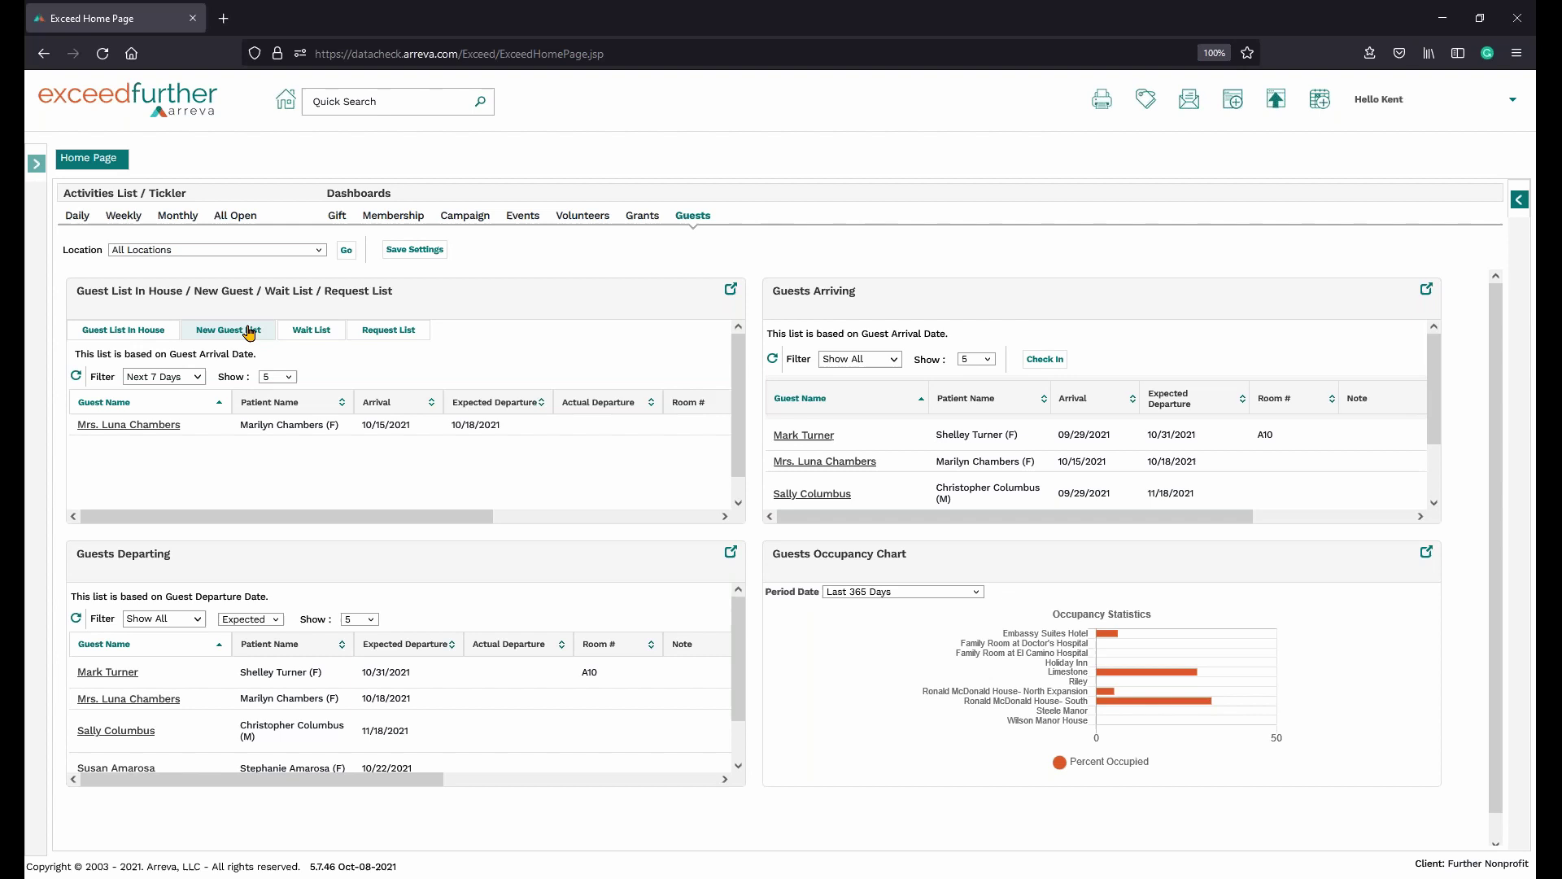
left_click(325, 335)
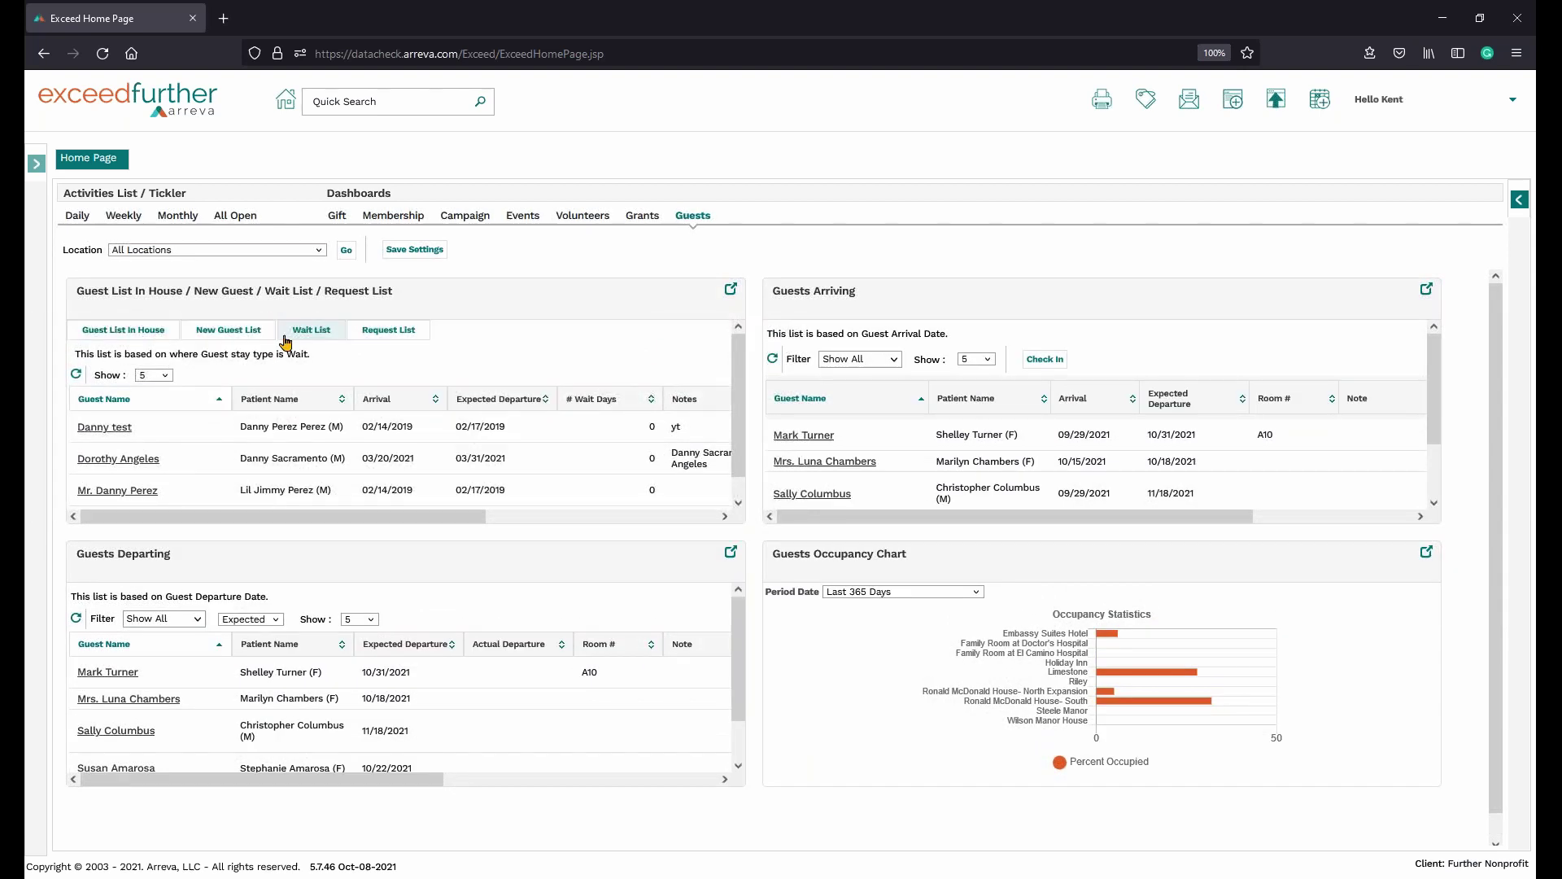
left_click(366, 334)
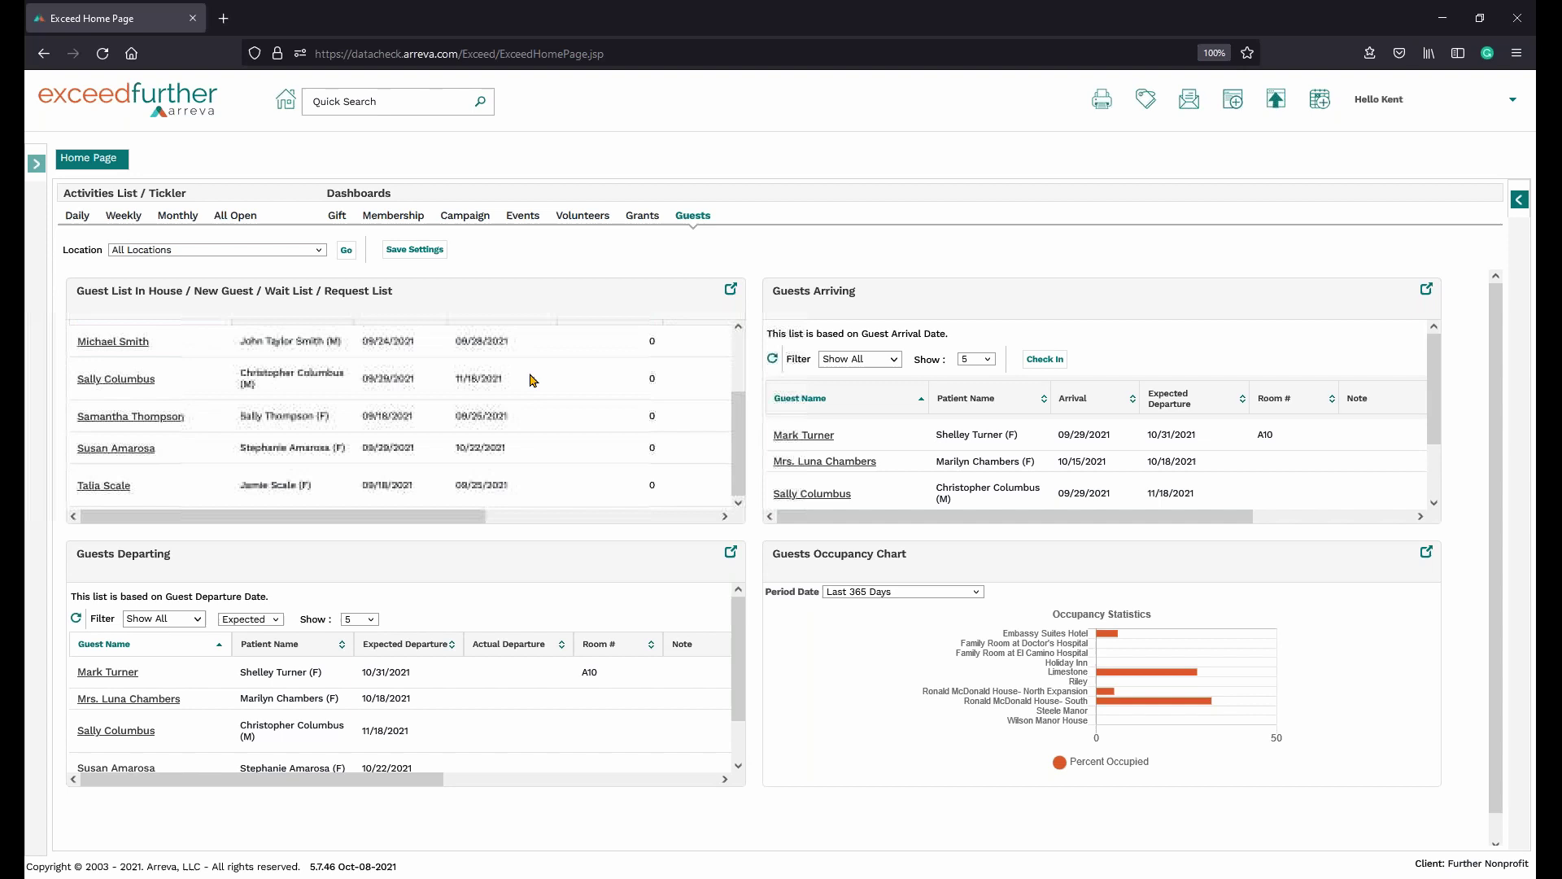
scroll(530, 381, "down", 1)
scroll(477, 372, "up", 1)
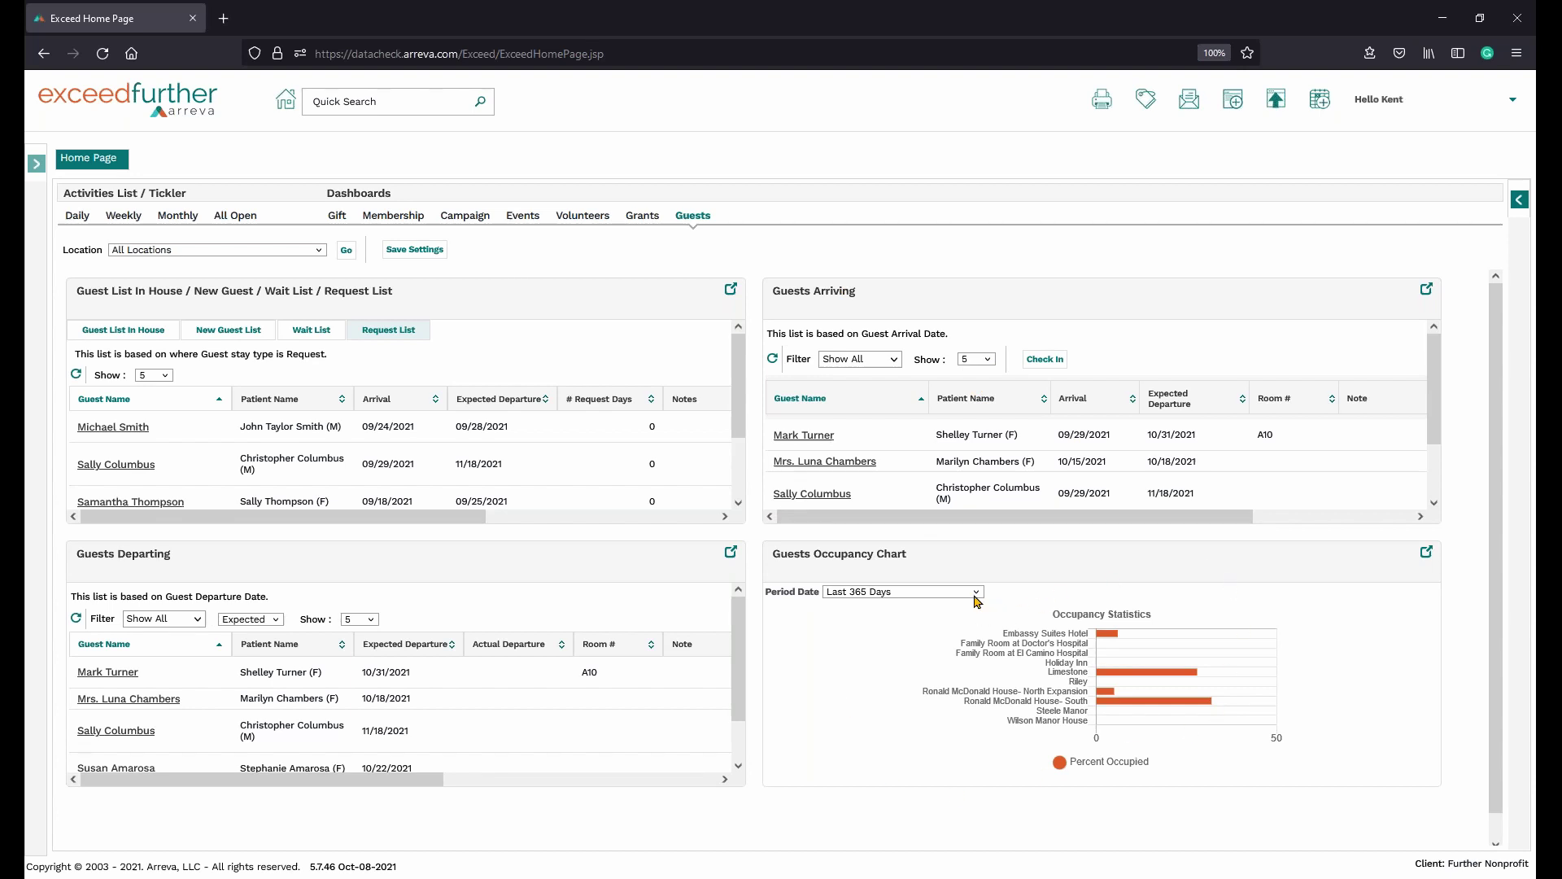
left_click(883, 592)
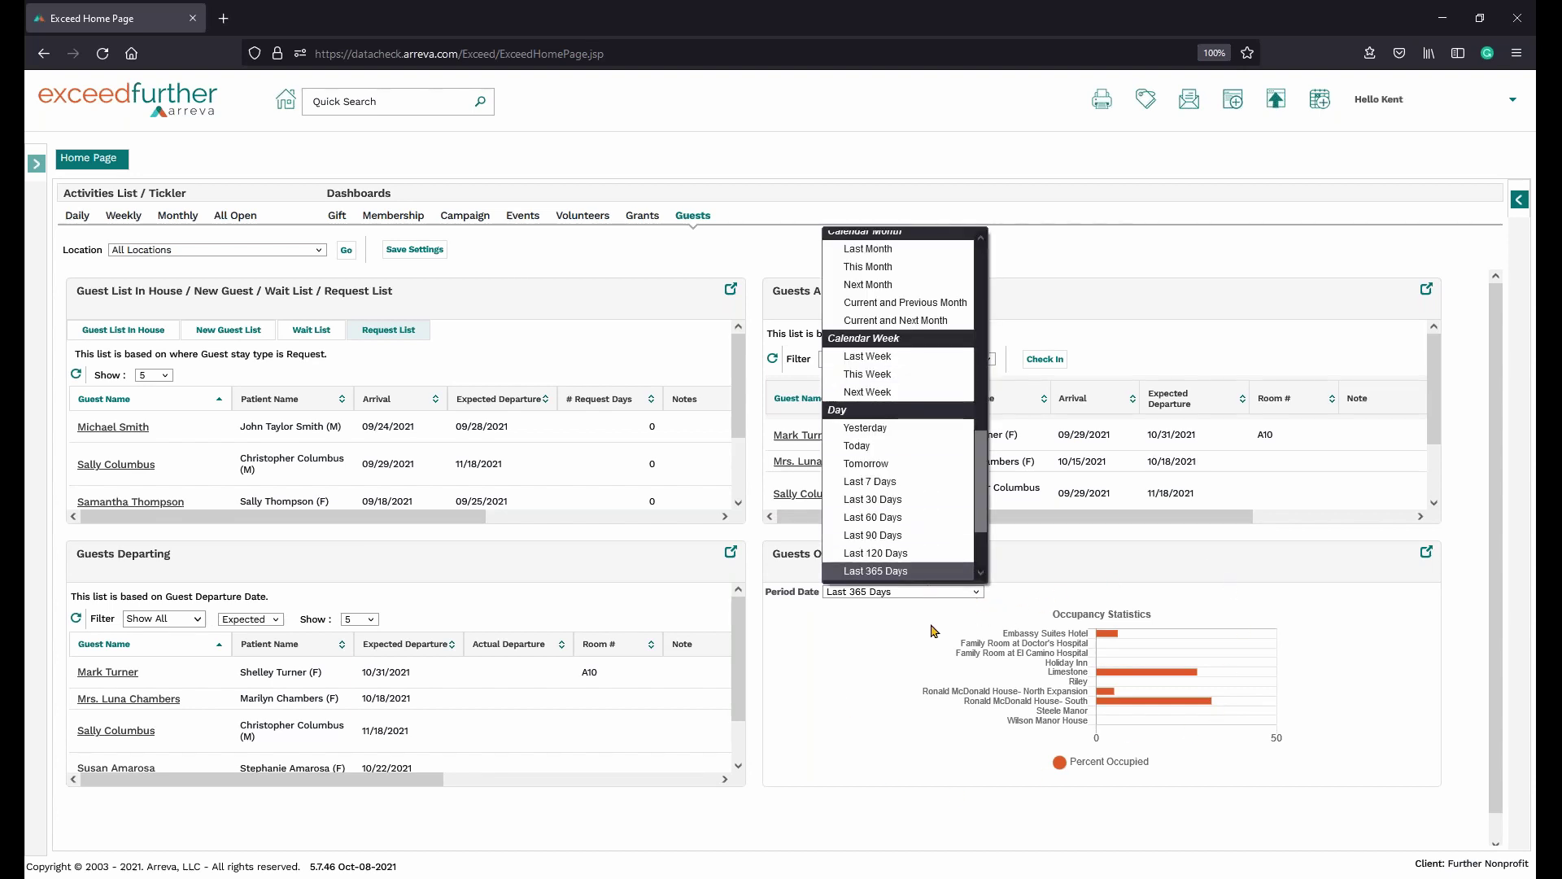
left_click(919, 651)
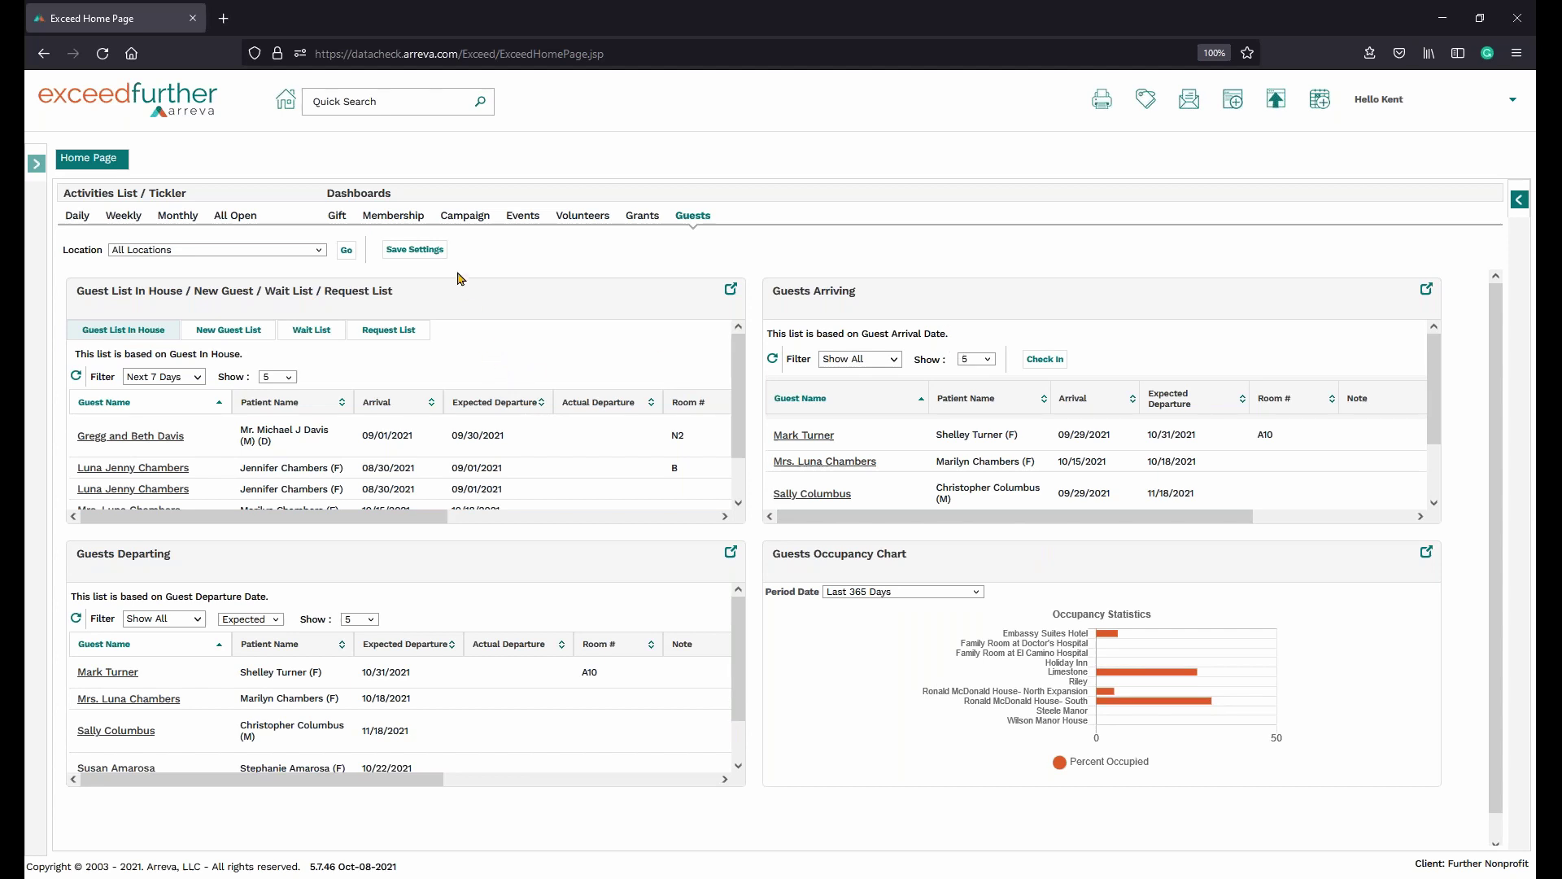
Return to the Gift dashboard and briefly maximize the Recent Gifts Chart and Recent Gifts list
left_click(337, 217)
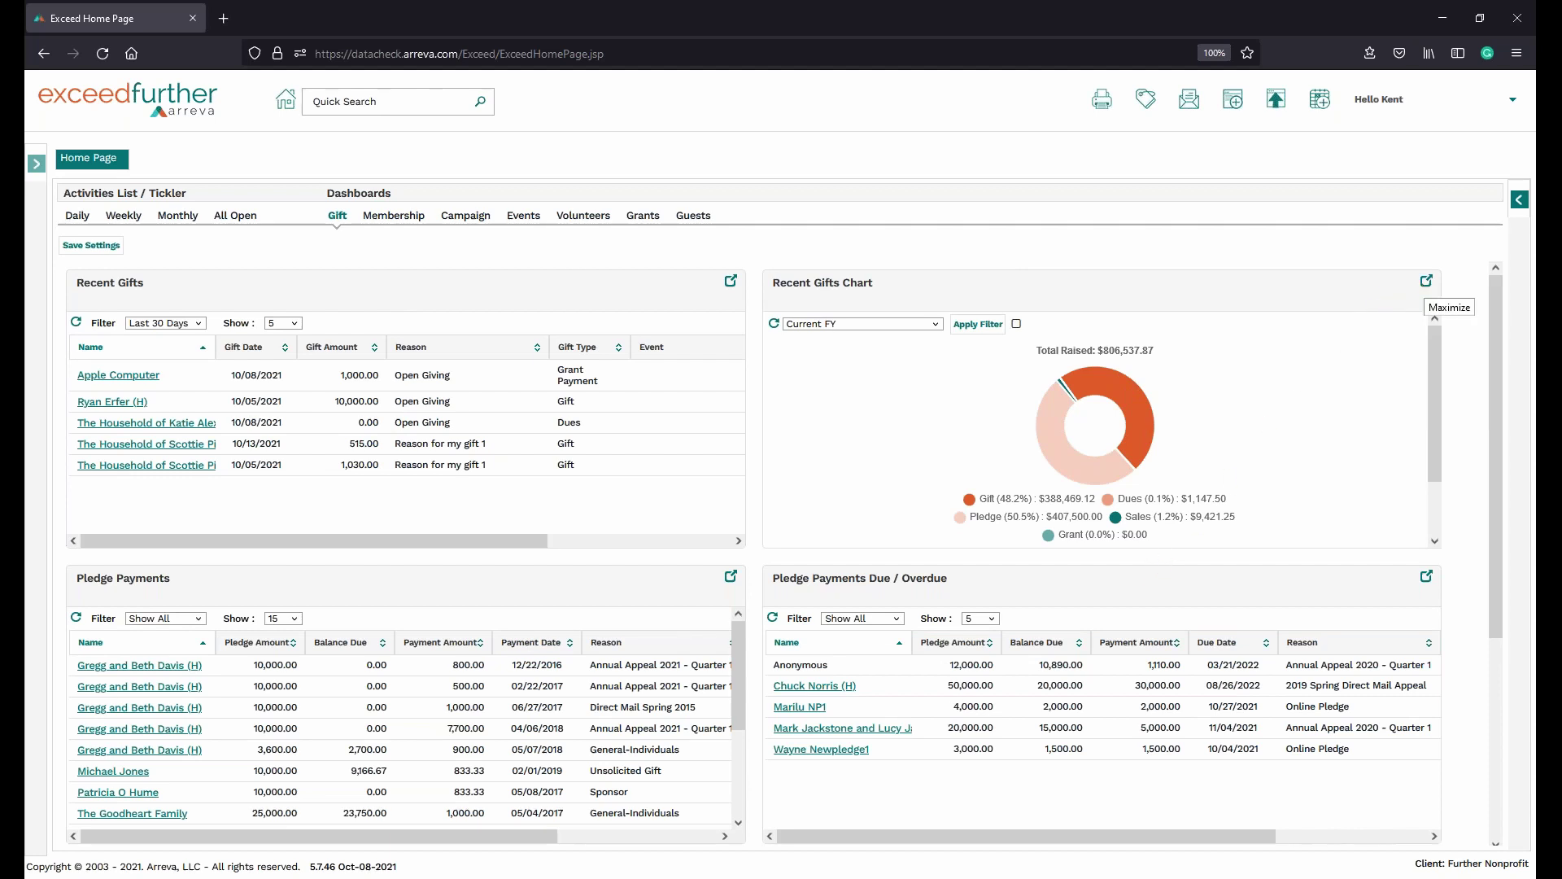
left_click(1426, 281)
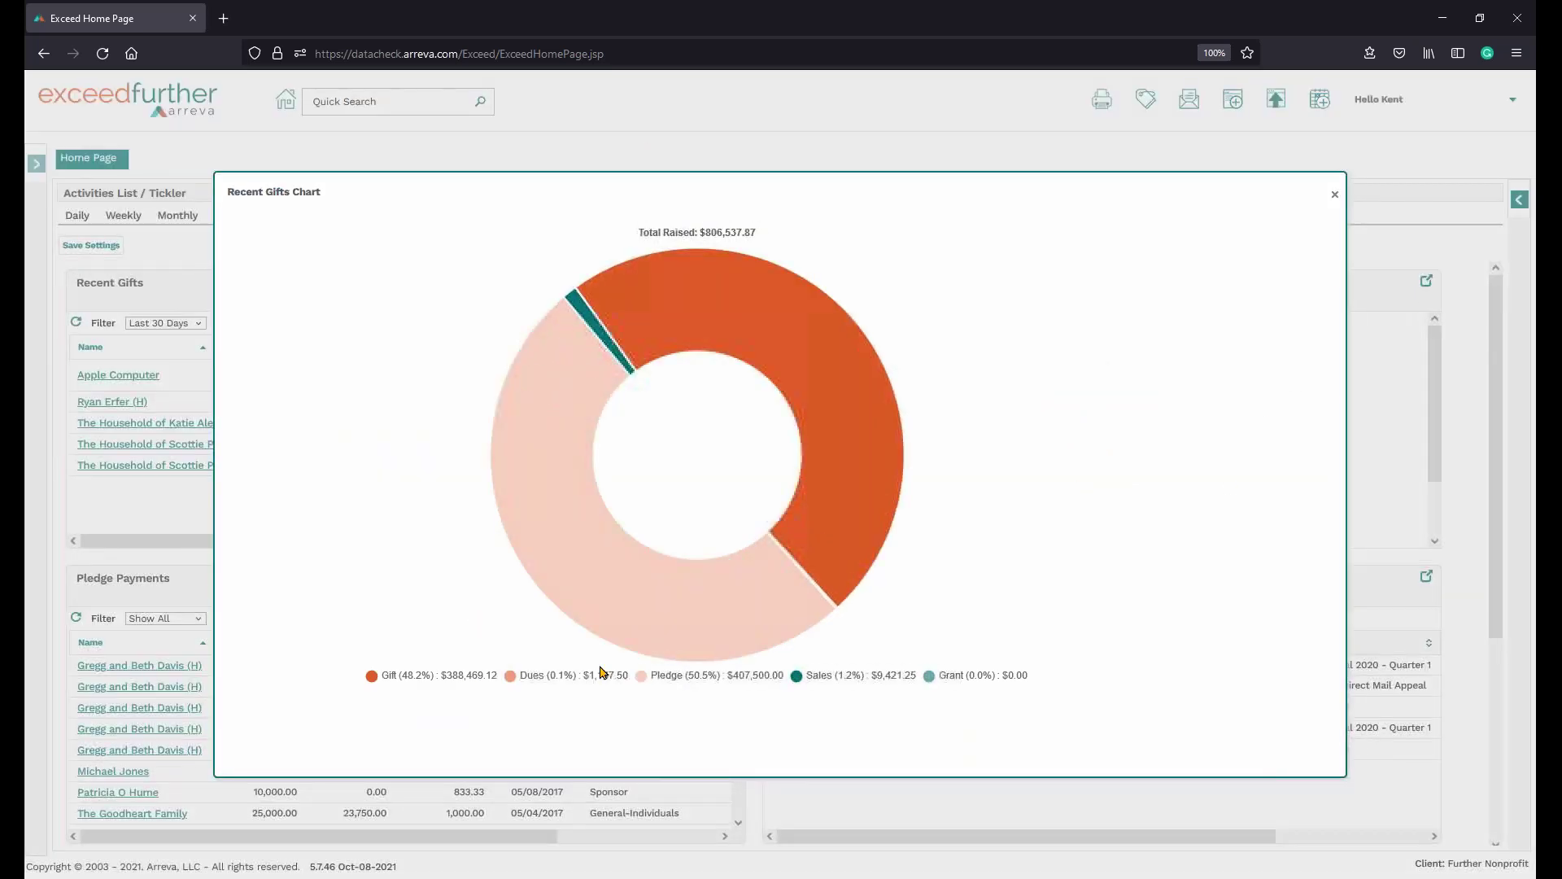
left_click(1335, 194)
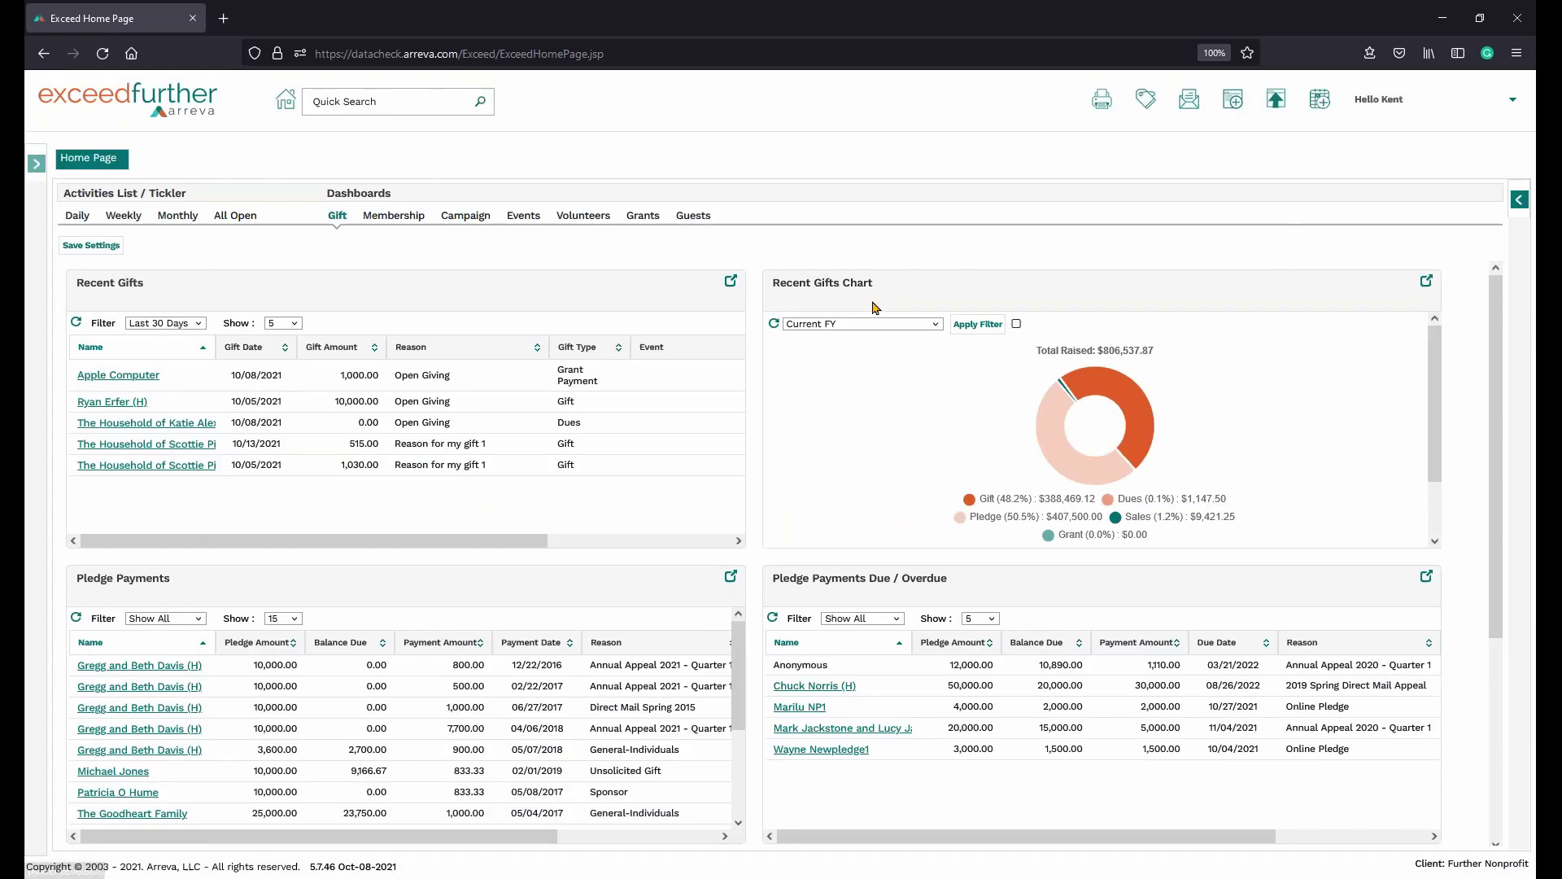
left_click(730, 281)
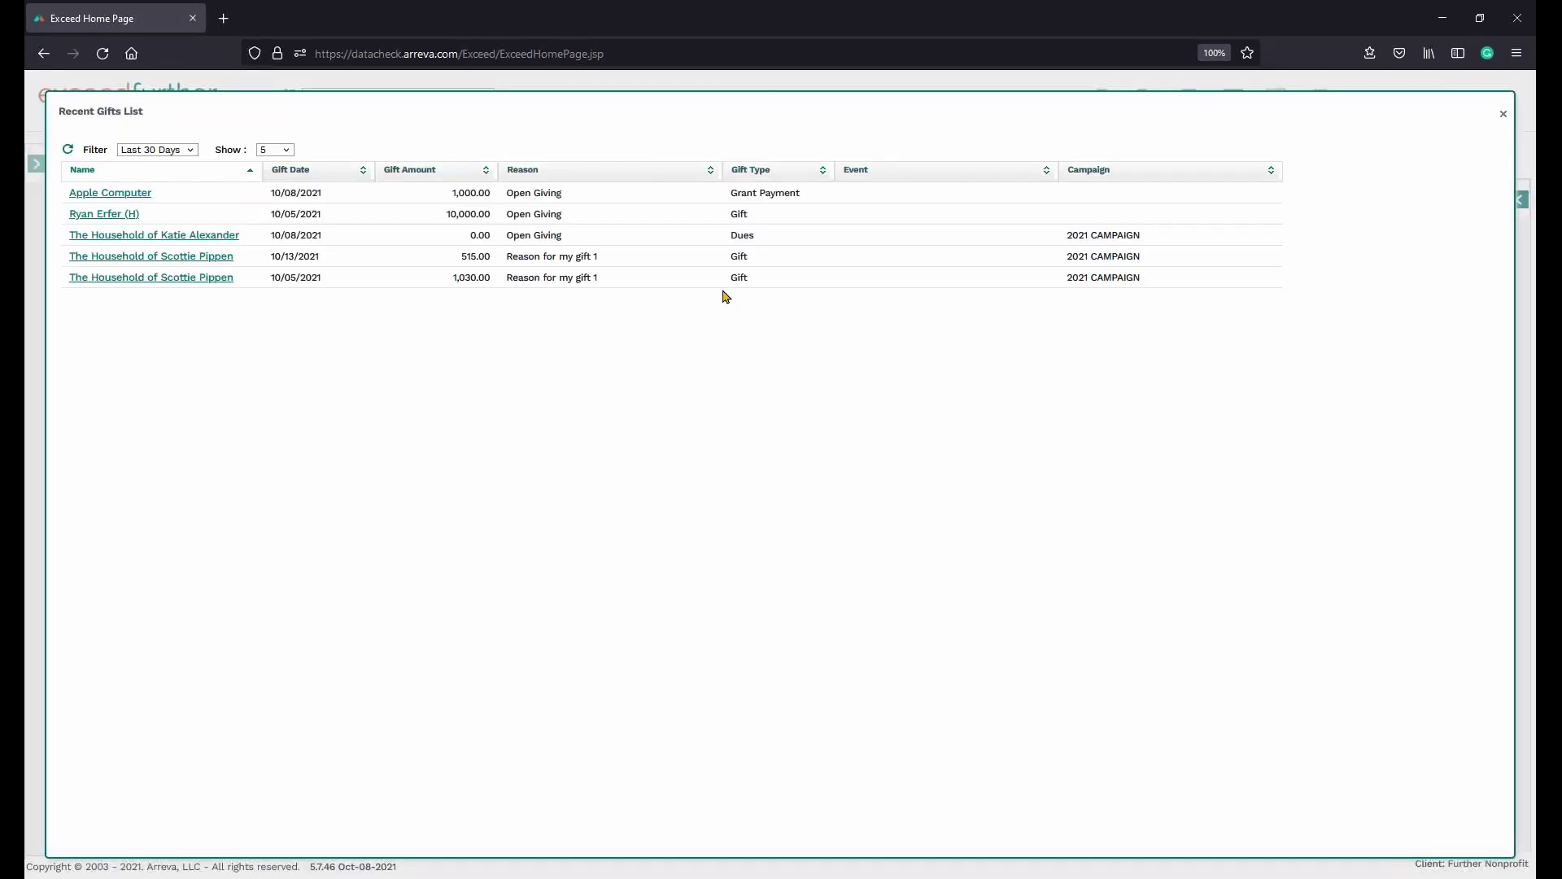
left_click(1503, 114)
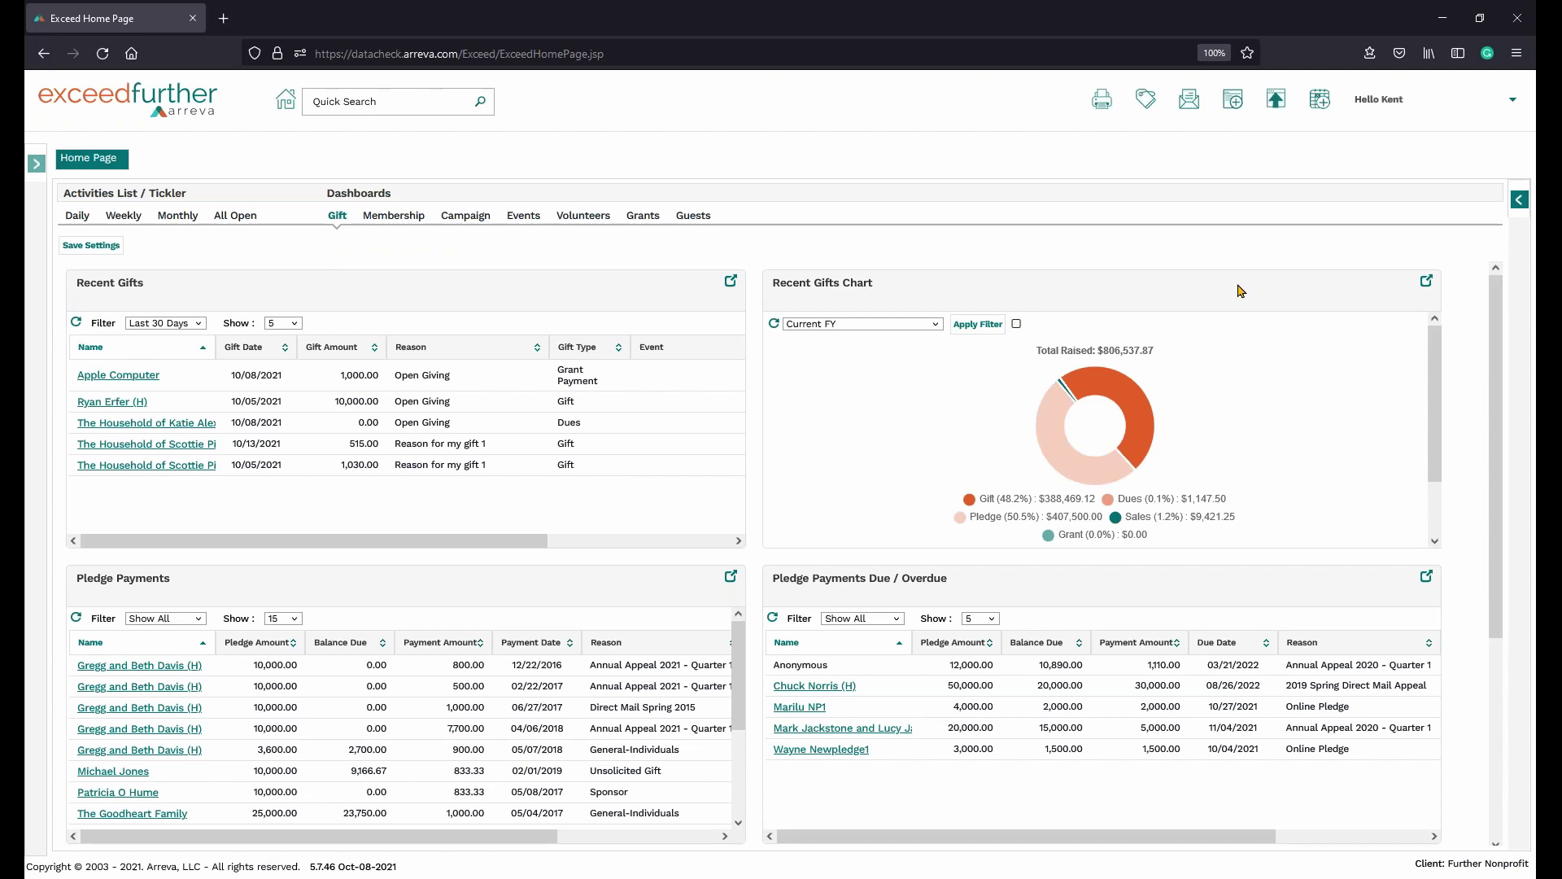
Move the Recent Gifts Chart left and the Pledge Payments vs Due/Overdue chart to the top right
left_click_drag(1231, 295, 510, 292)
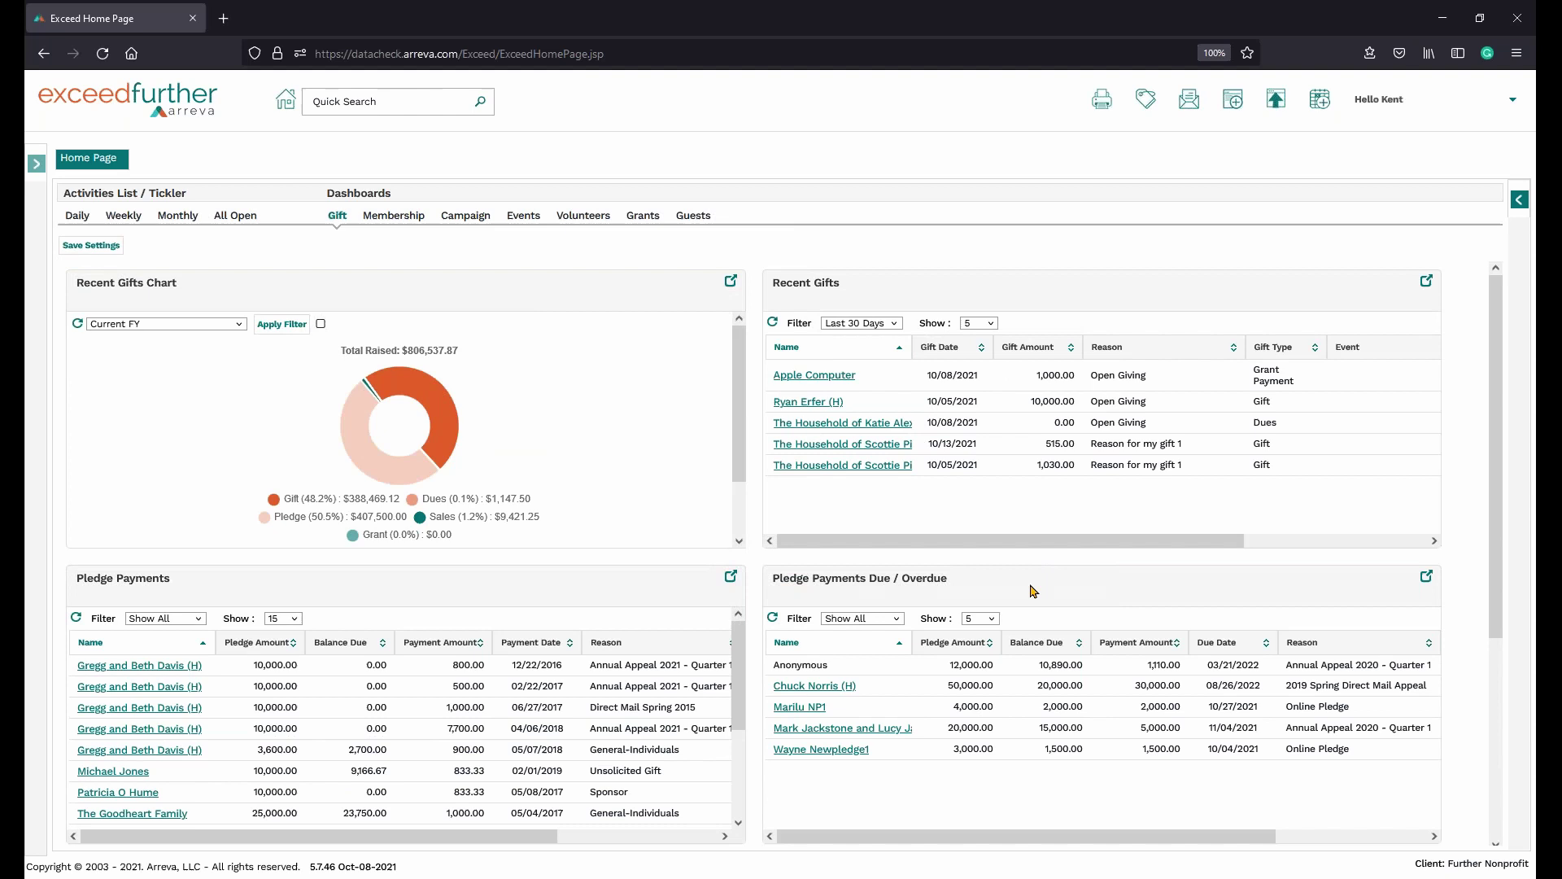
scroll(712, 613, "down", 4)
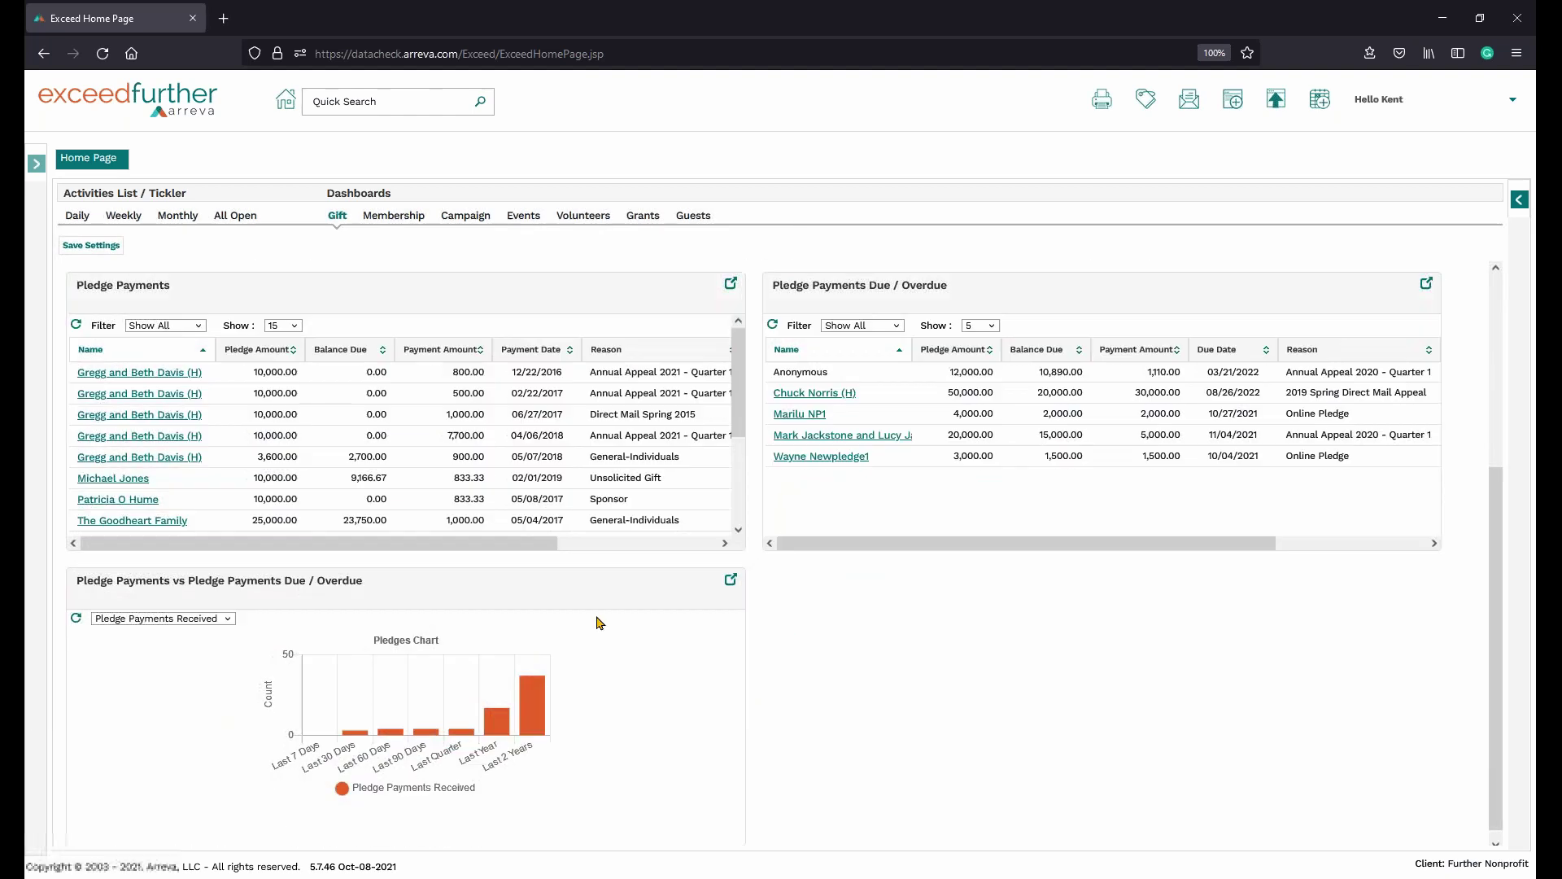
left_click_drag(584, 525, 822, 480)
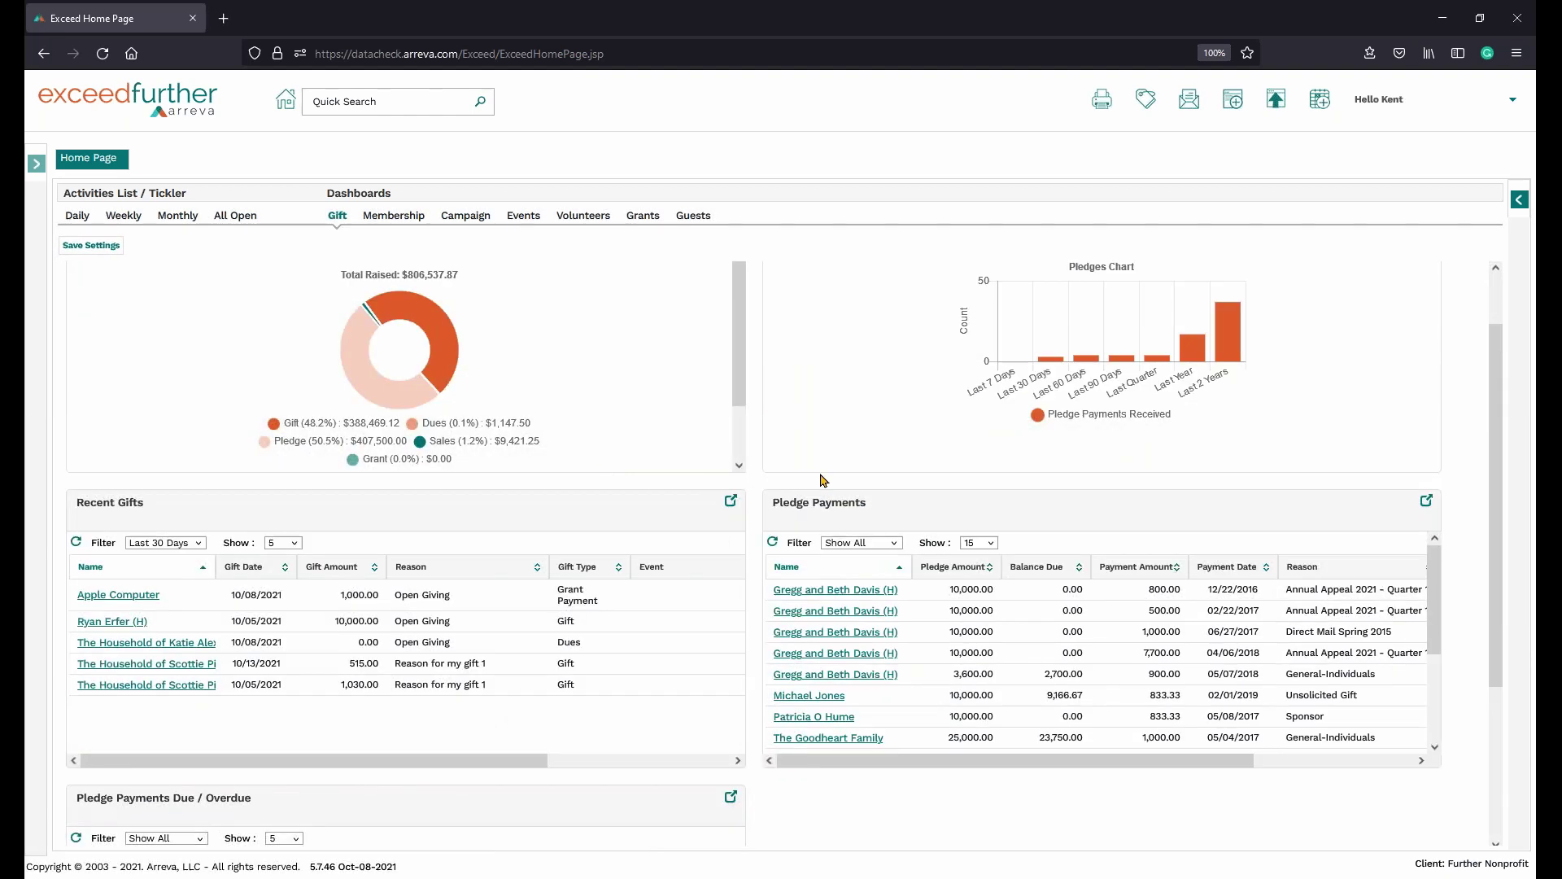
scroll(834, 407, "up", 1)
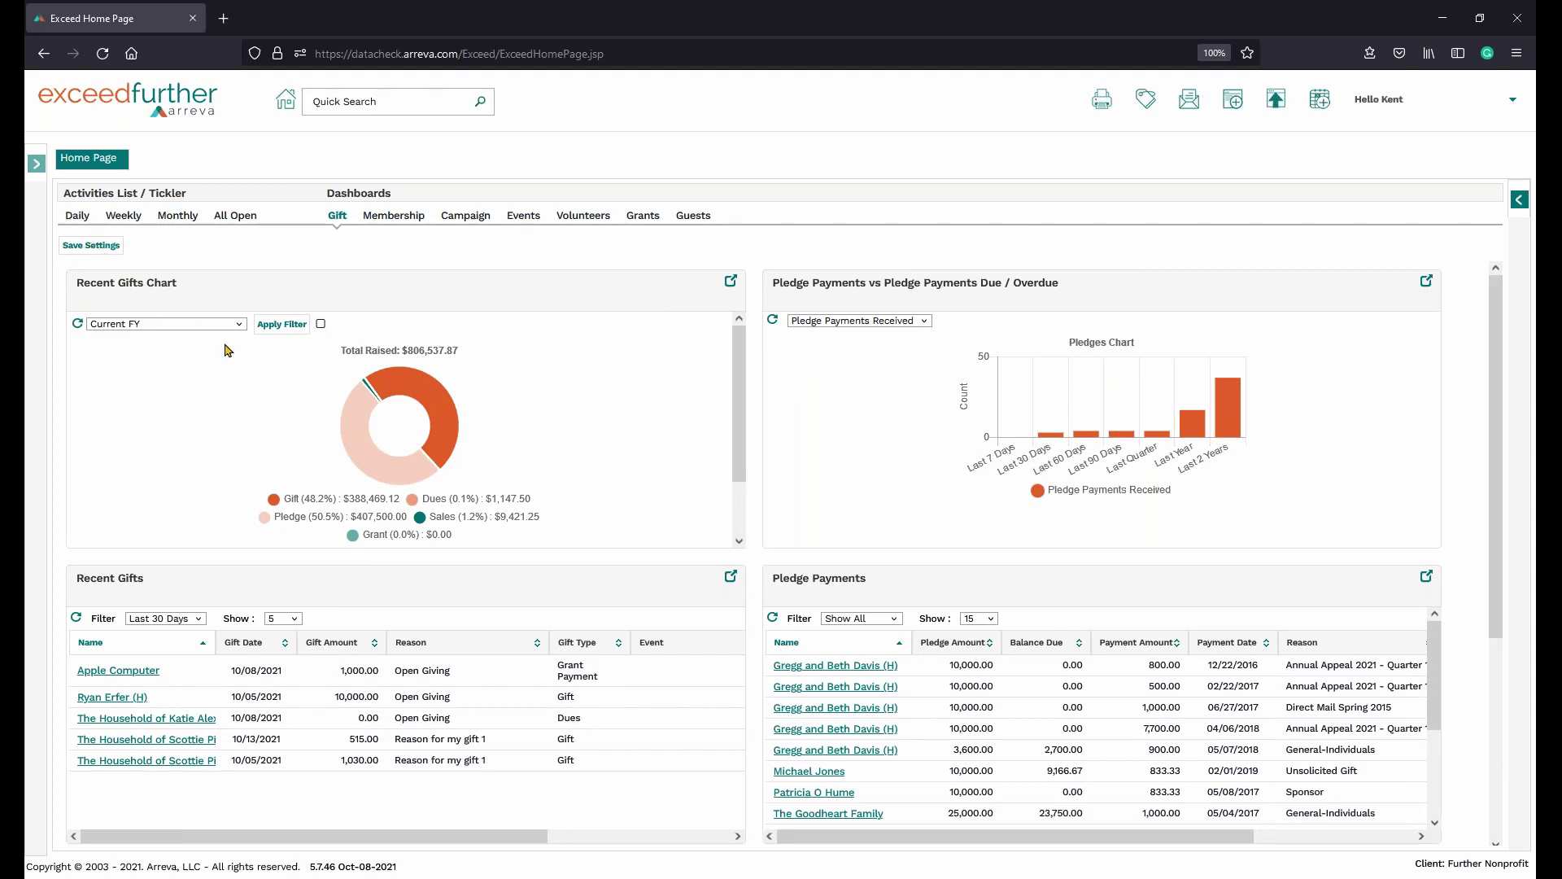
left_click(239, 325)
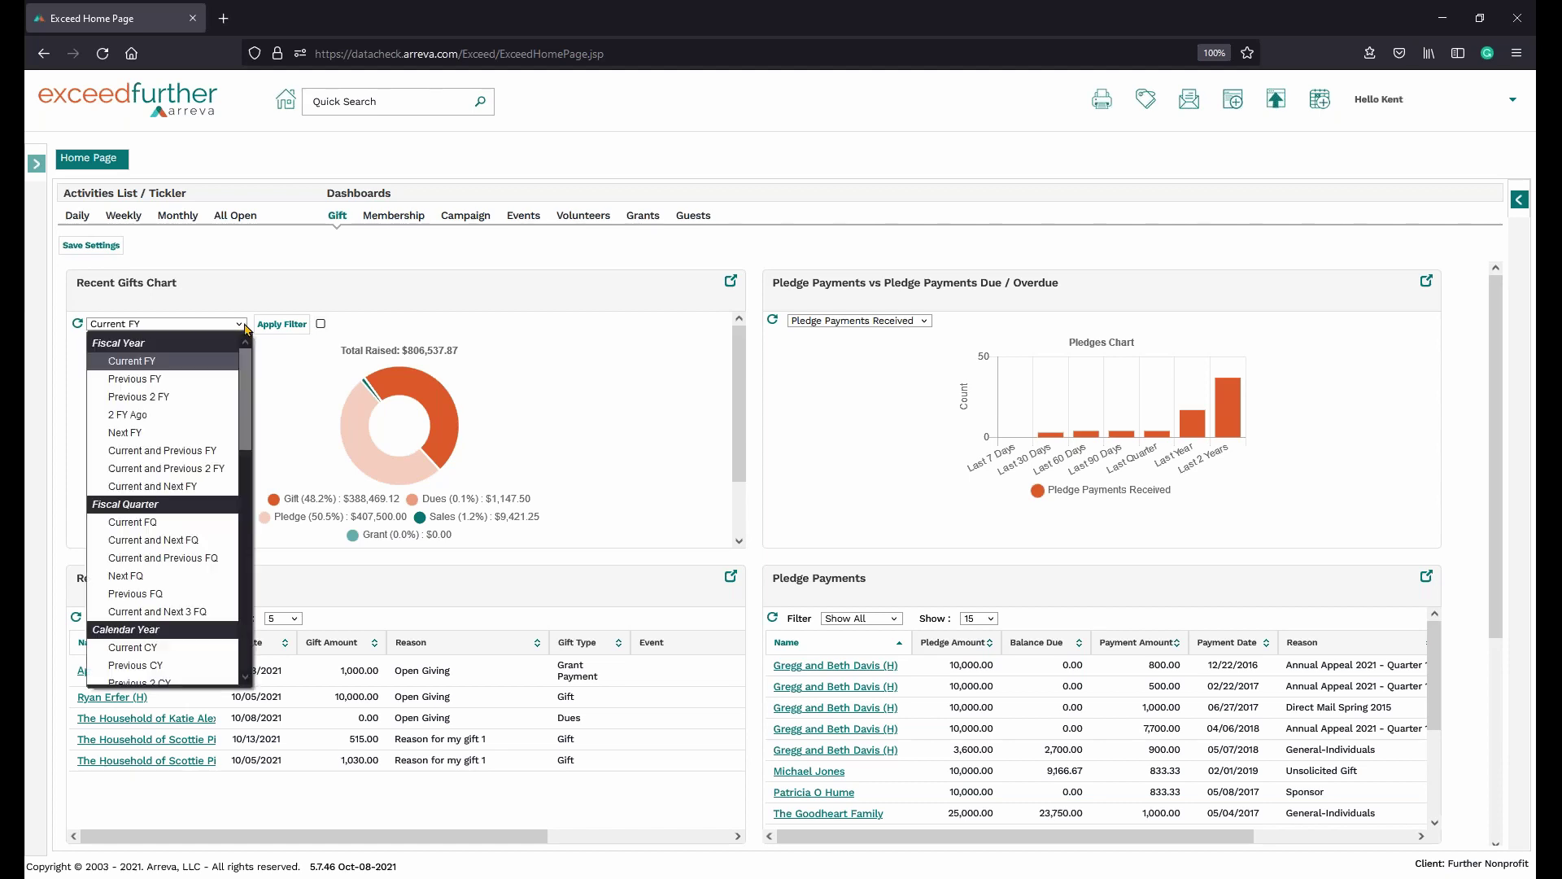
left_click(204, 388)
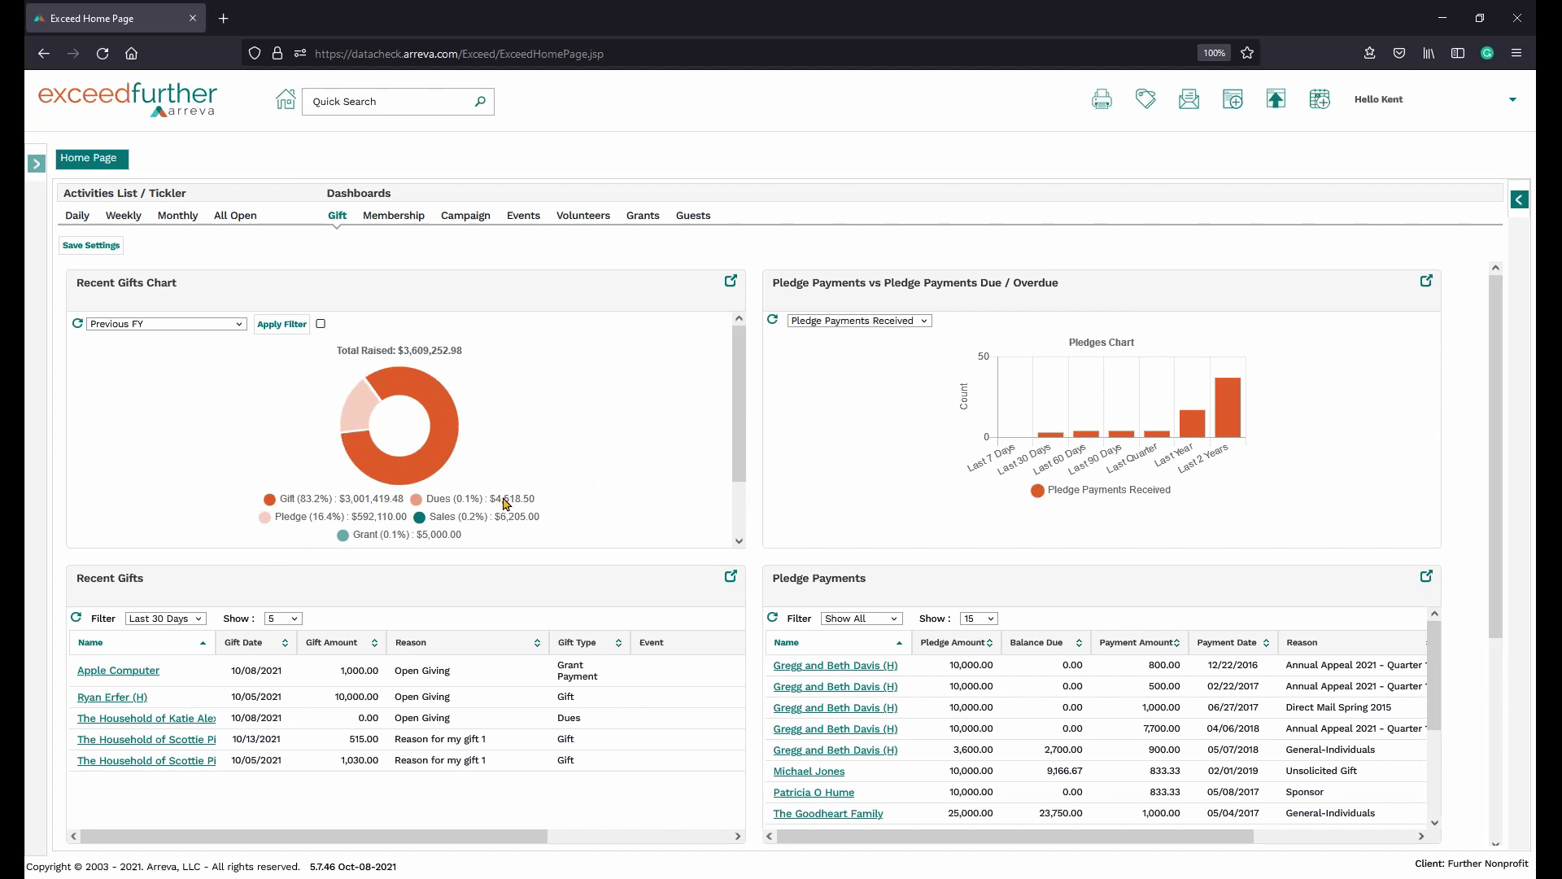
Inspect the gifts chart's method filter without choosing, then set the chart period to Current FY
left_click(274, 326)
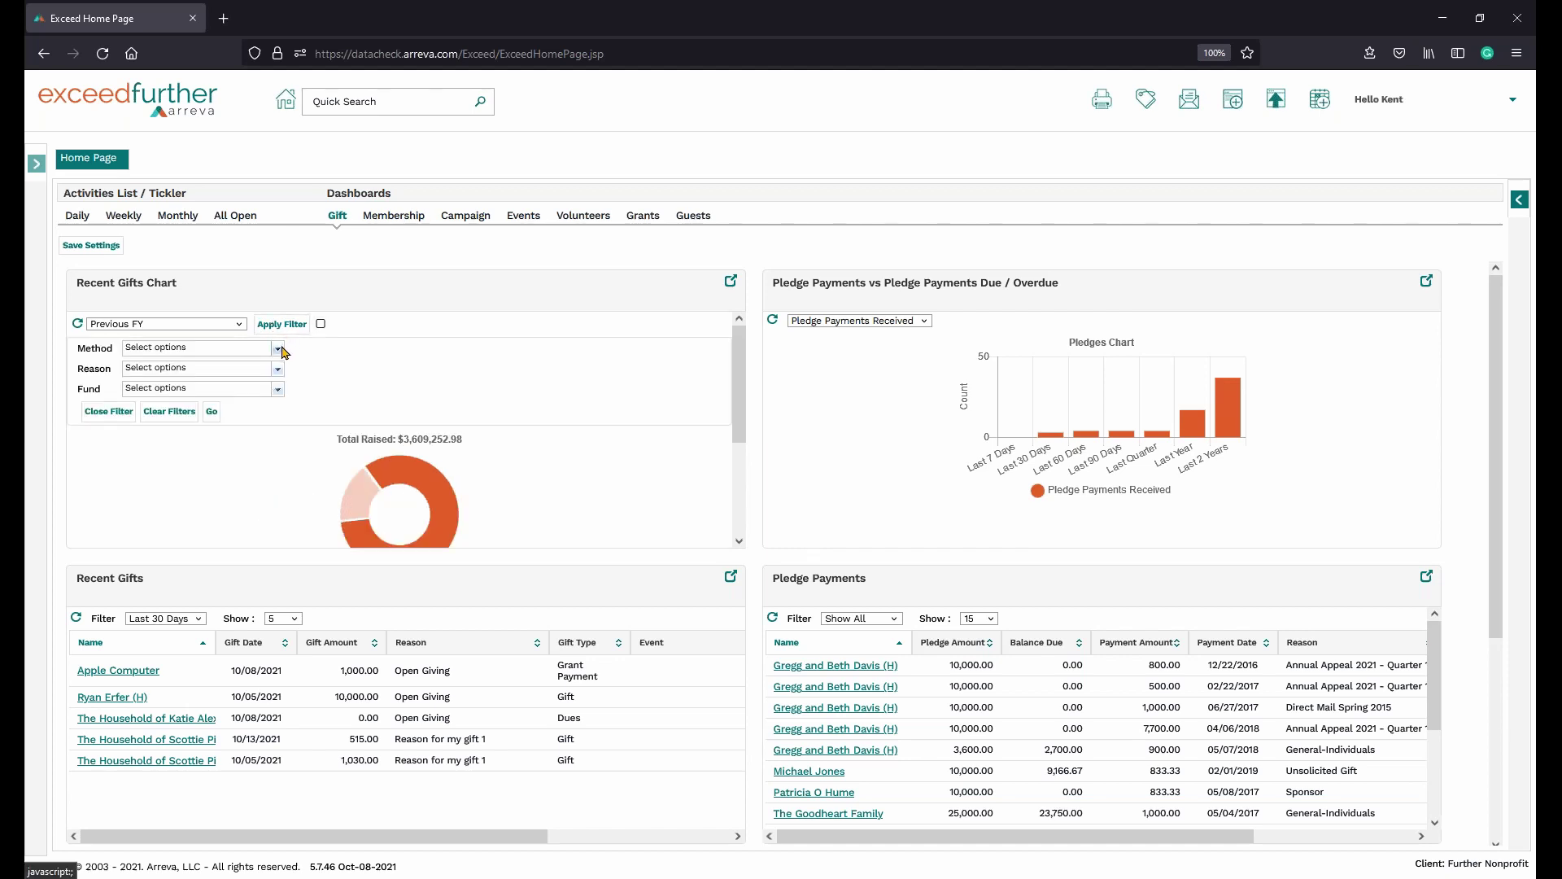
left_click(277, 350)
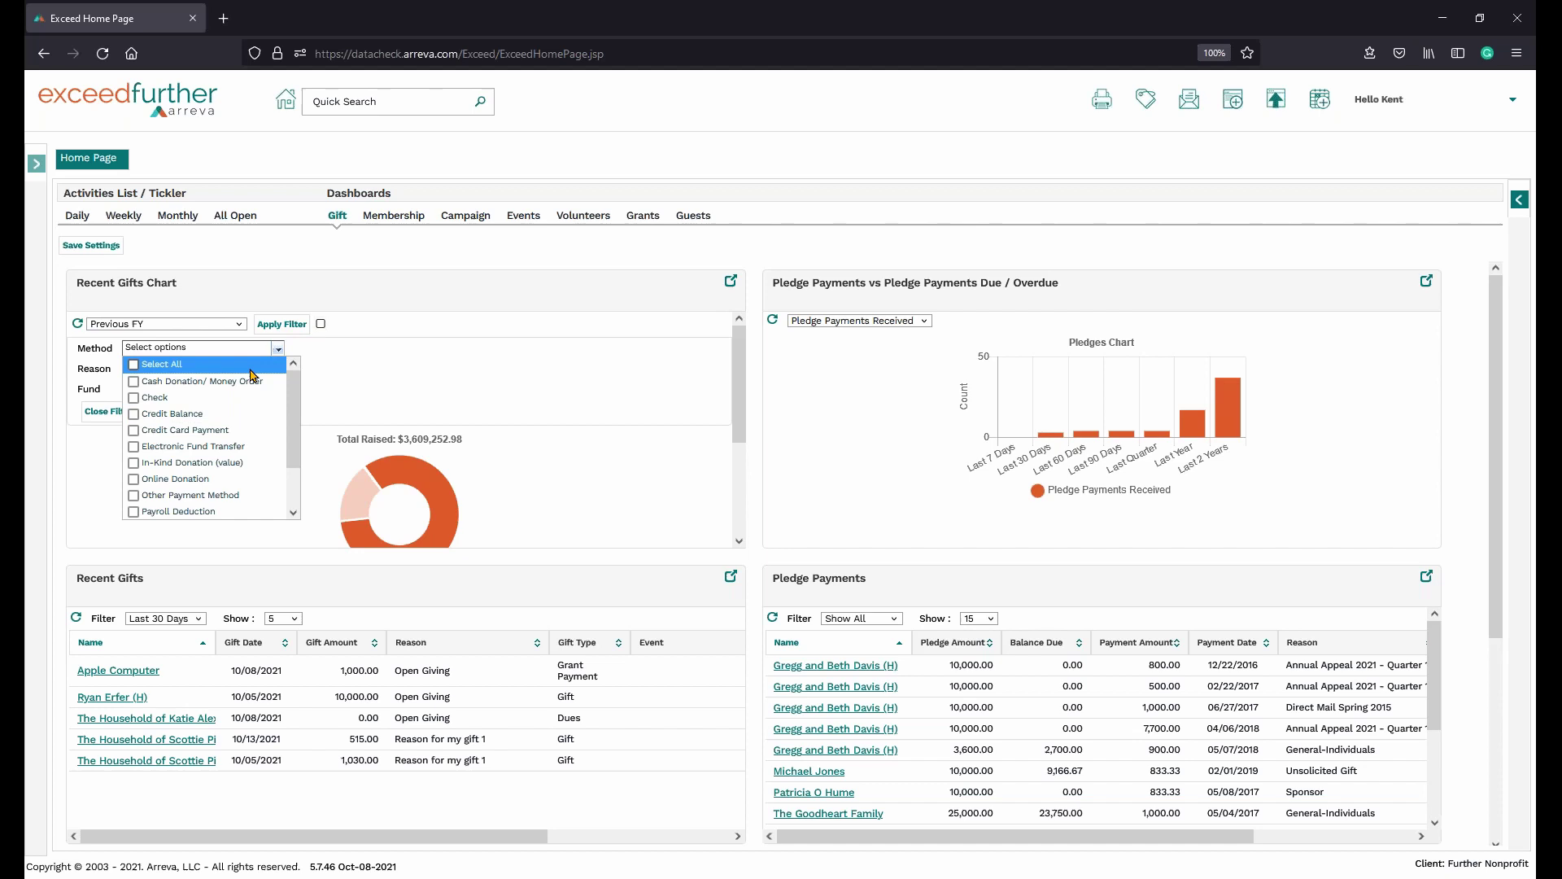
left_click(495, 336)
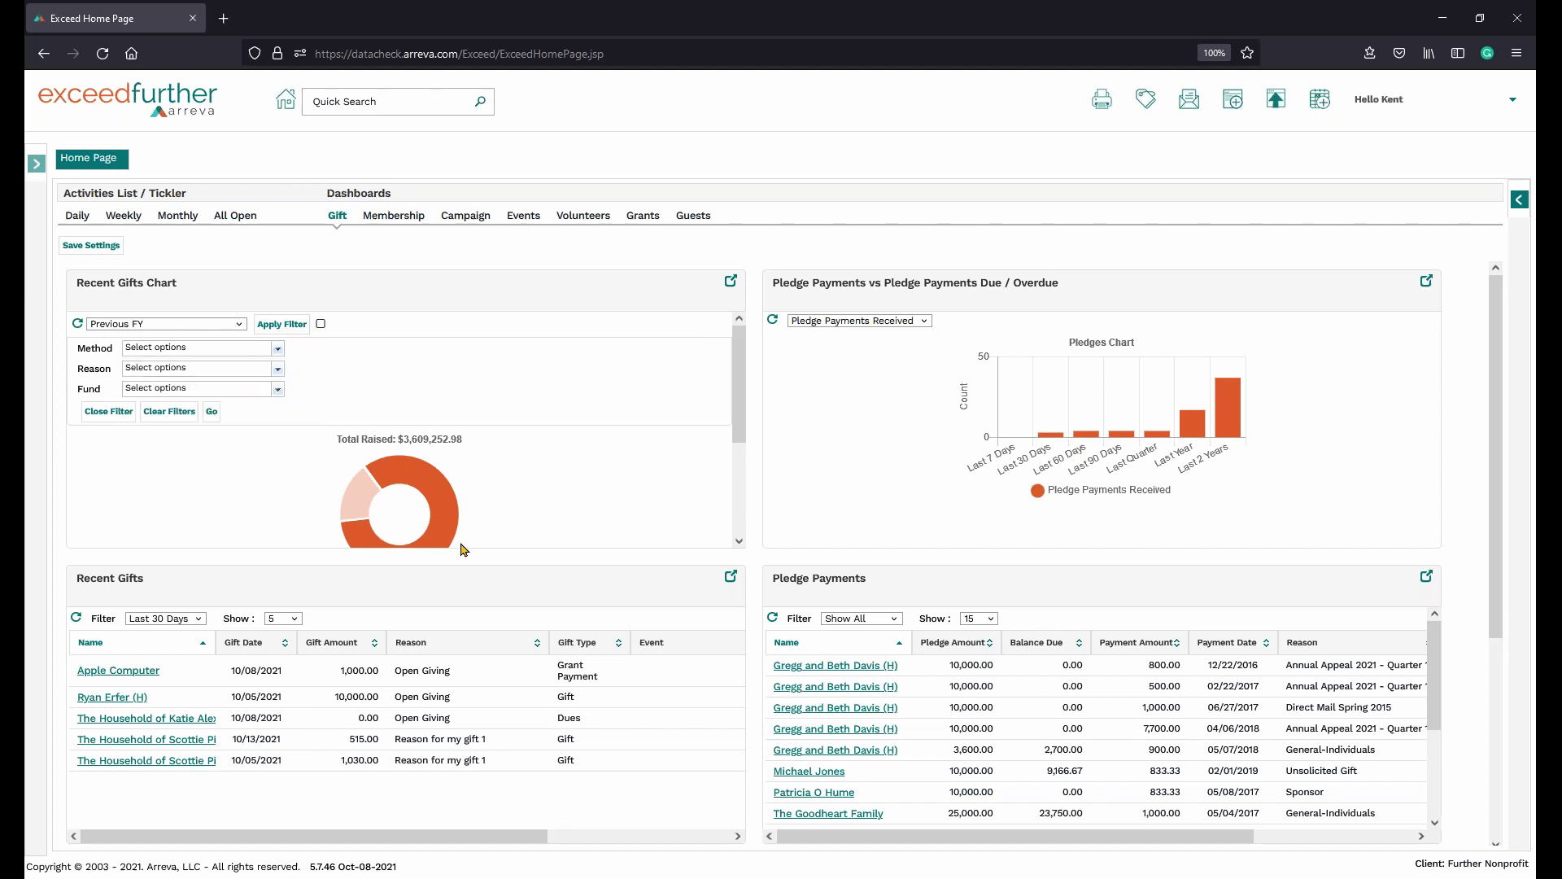
left_click(109, 413)
left_click(239, 325)
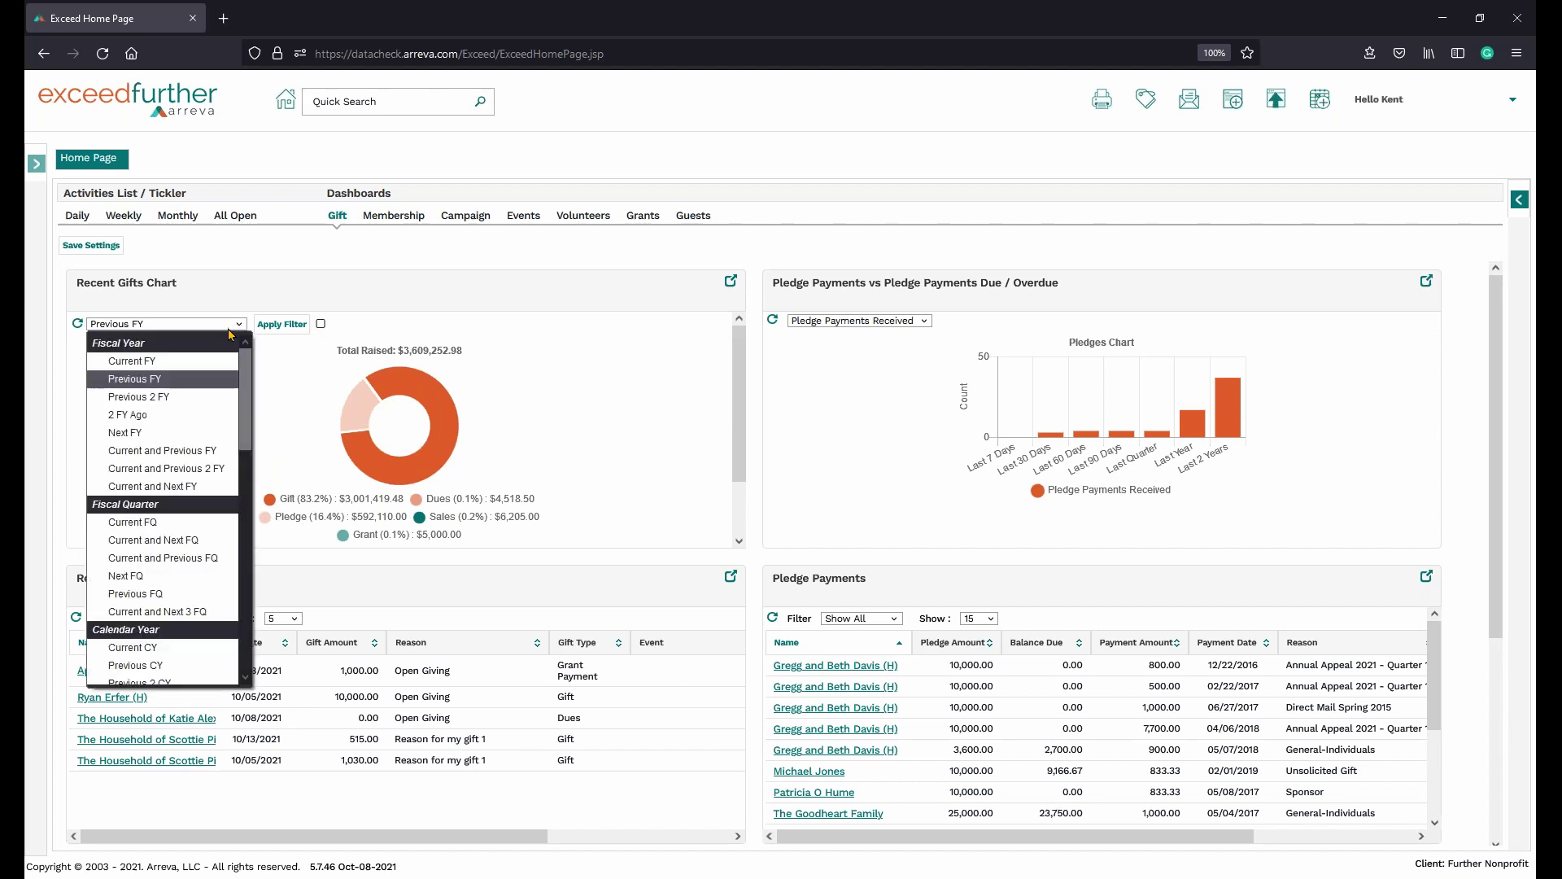
left_click(208, 361)
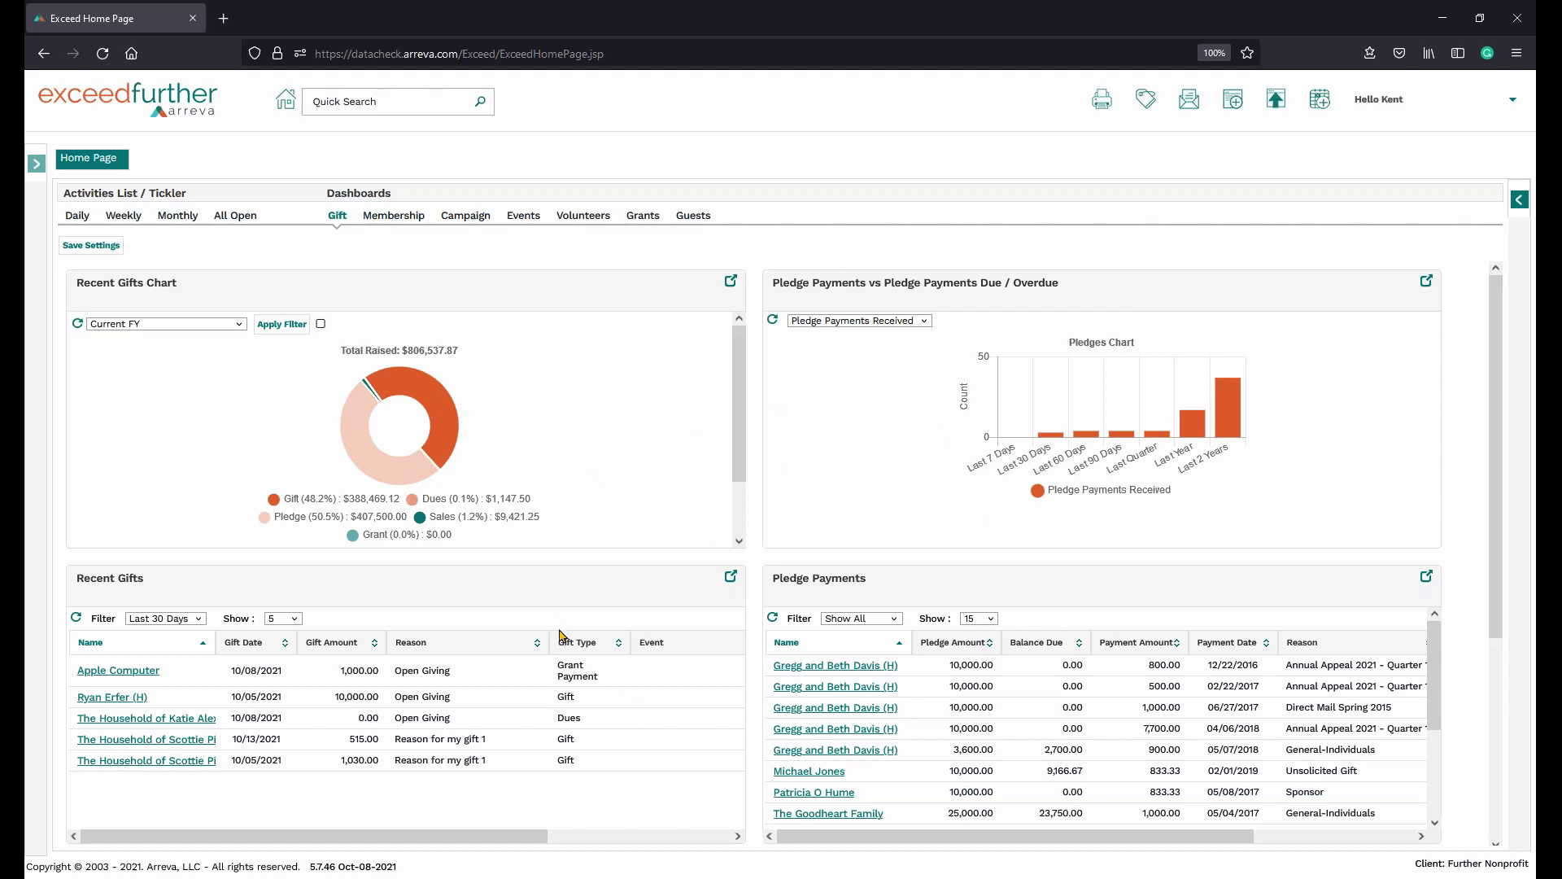
scroll(559, 626, "down", 4)
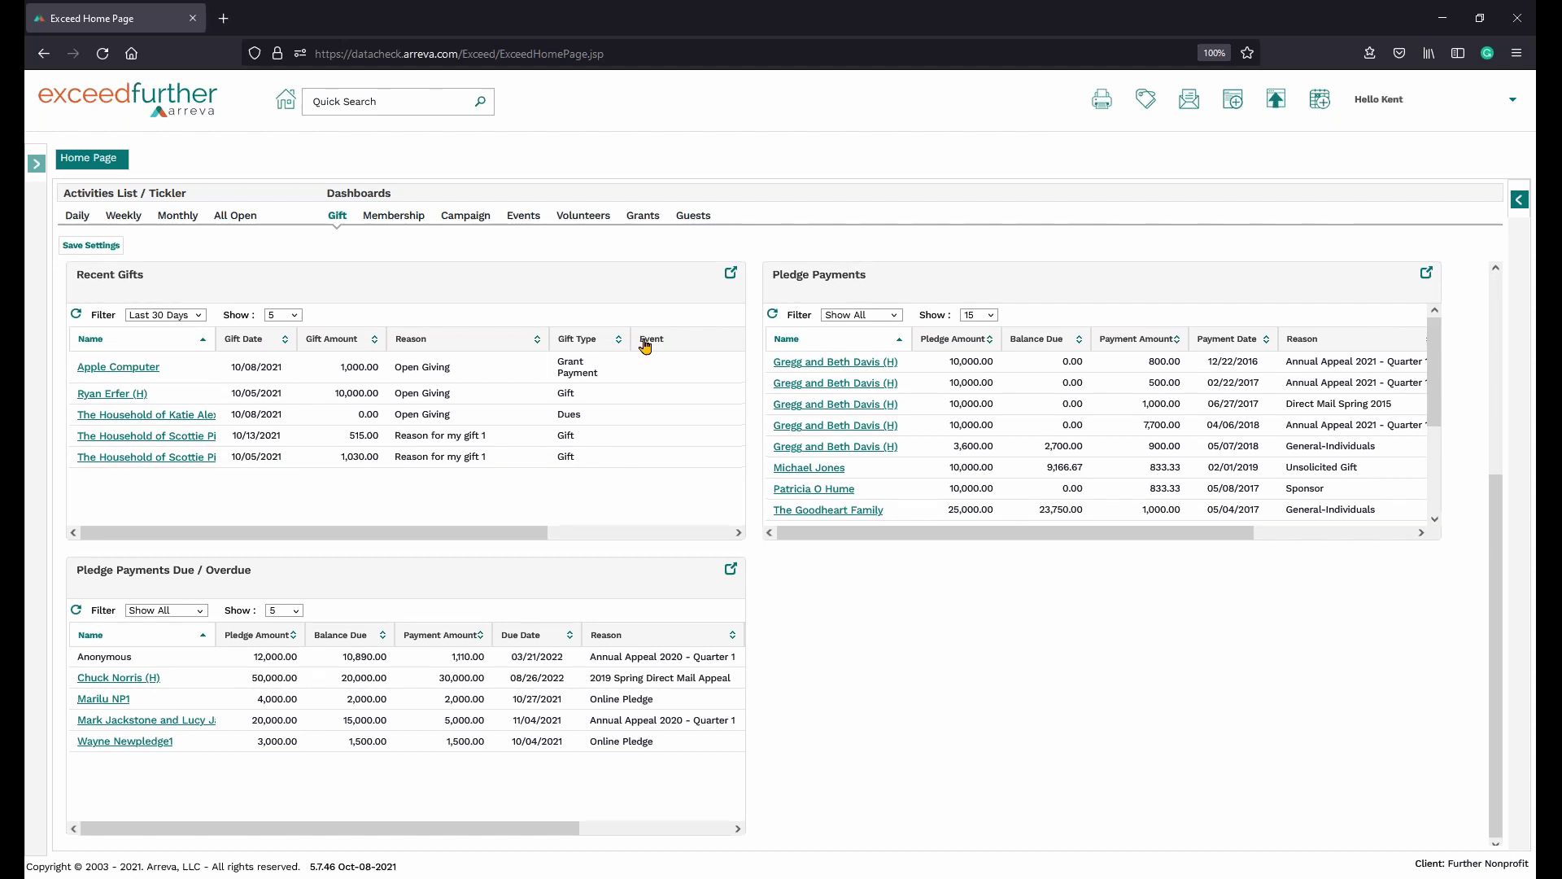
scroll(645, 346, "up", 4)
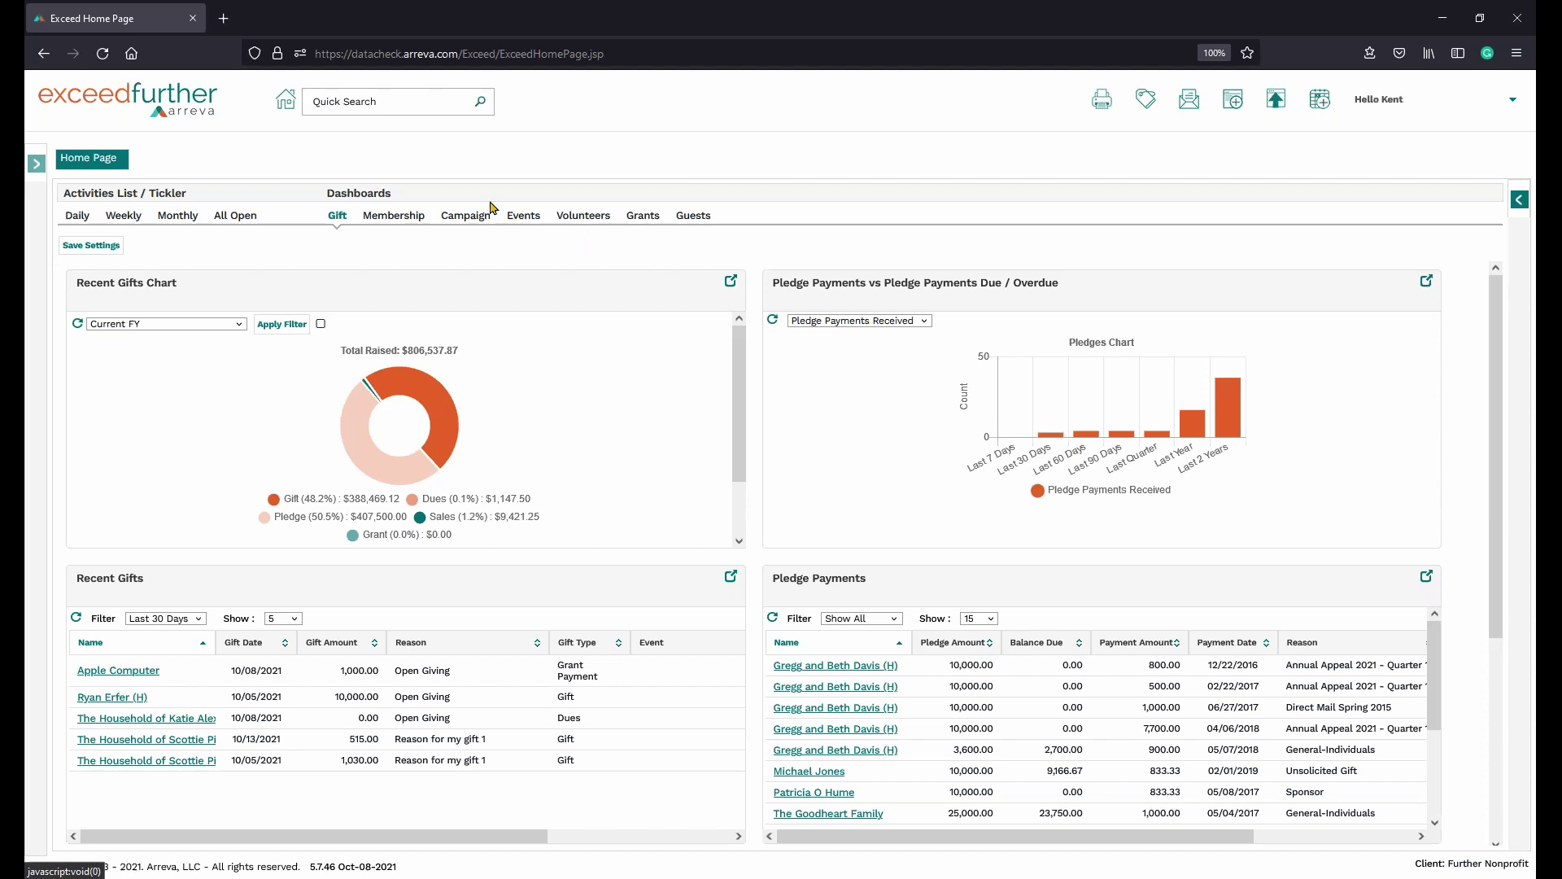
Set the Home Page Tab preference to Events under My Preferences > Home Page and save
left_click(1383, 106)
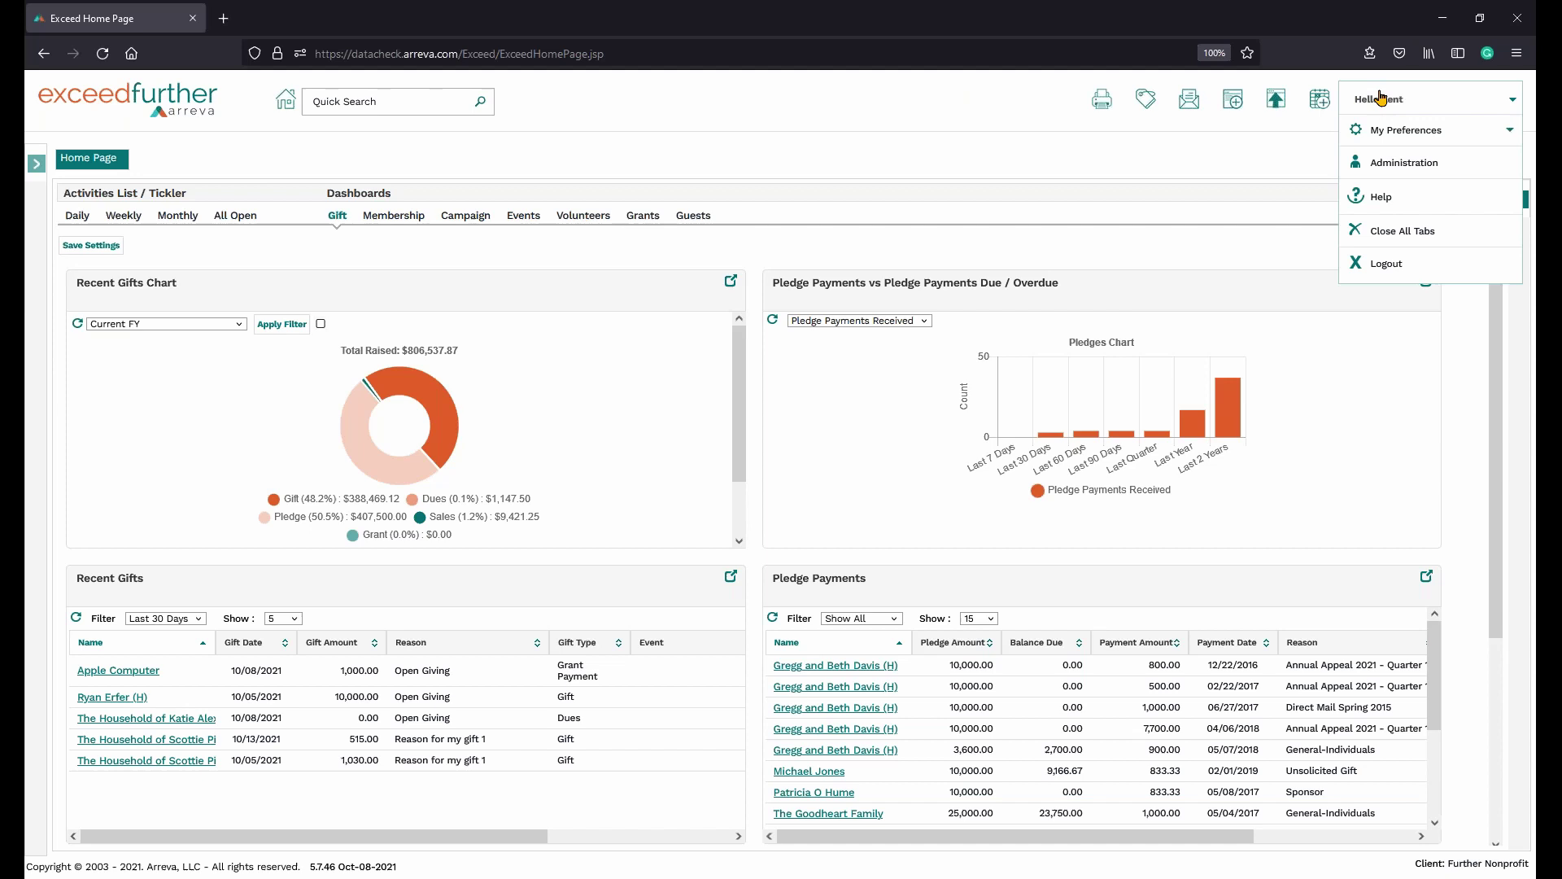
left_click(1401, 140)
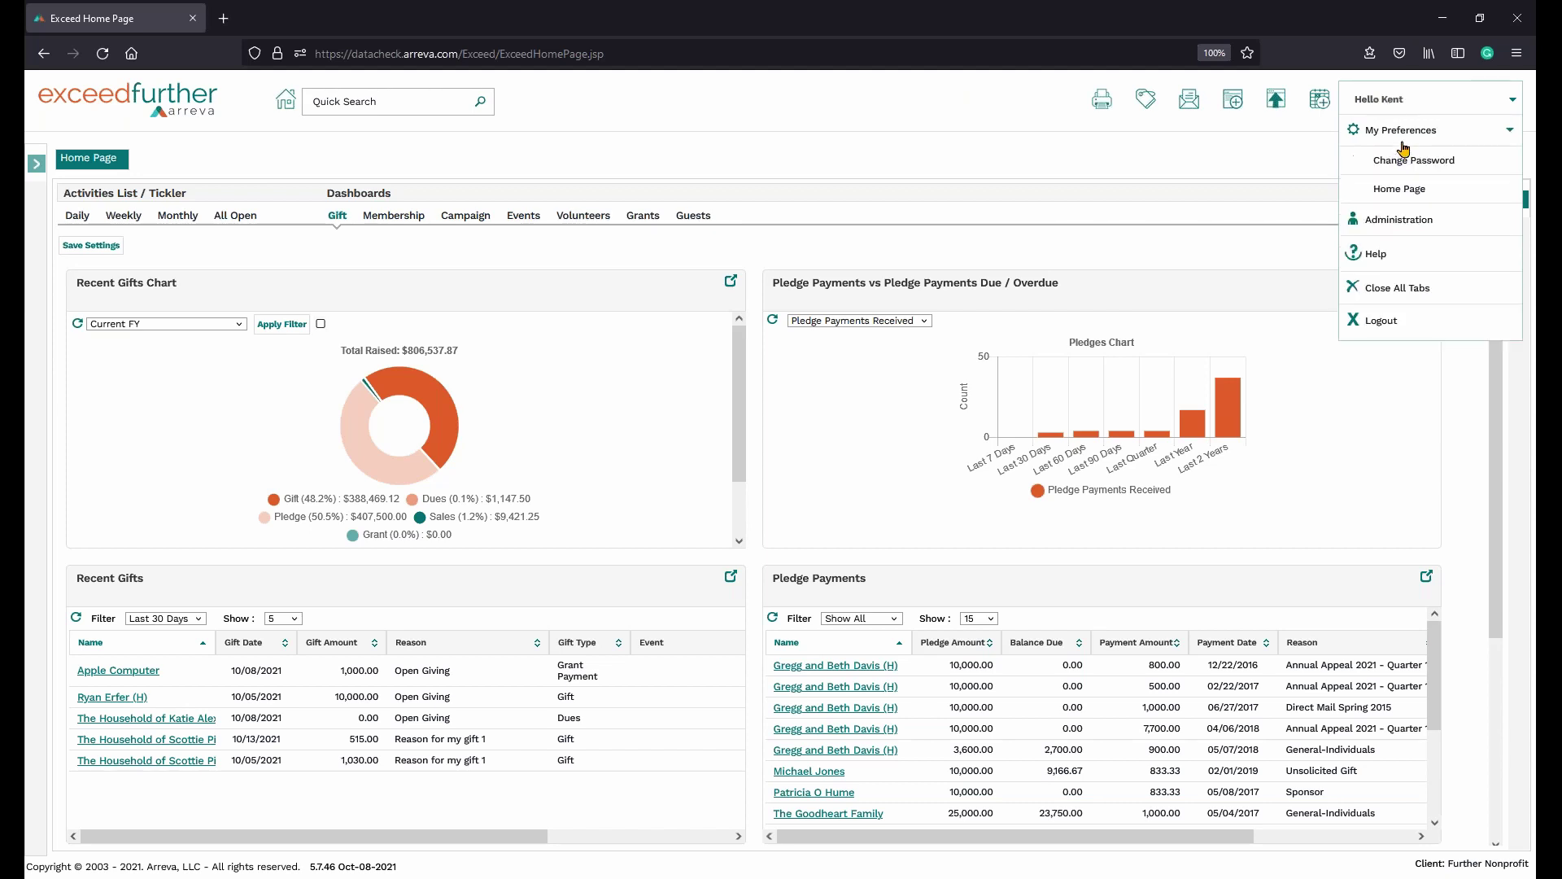
left_click(1420, 192)
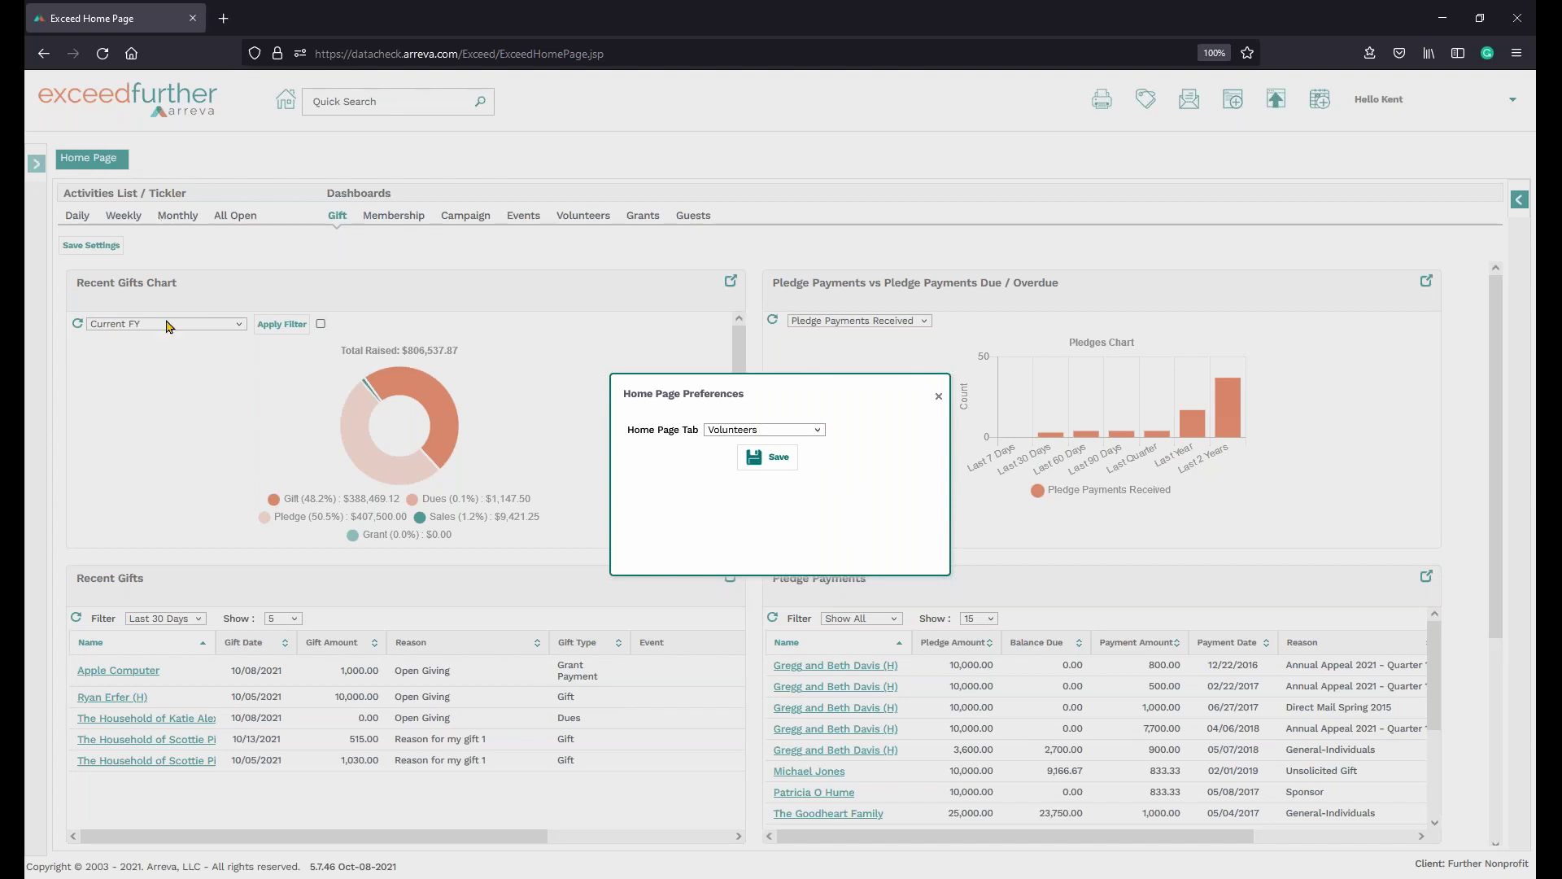
left_click(820, 431)
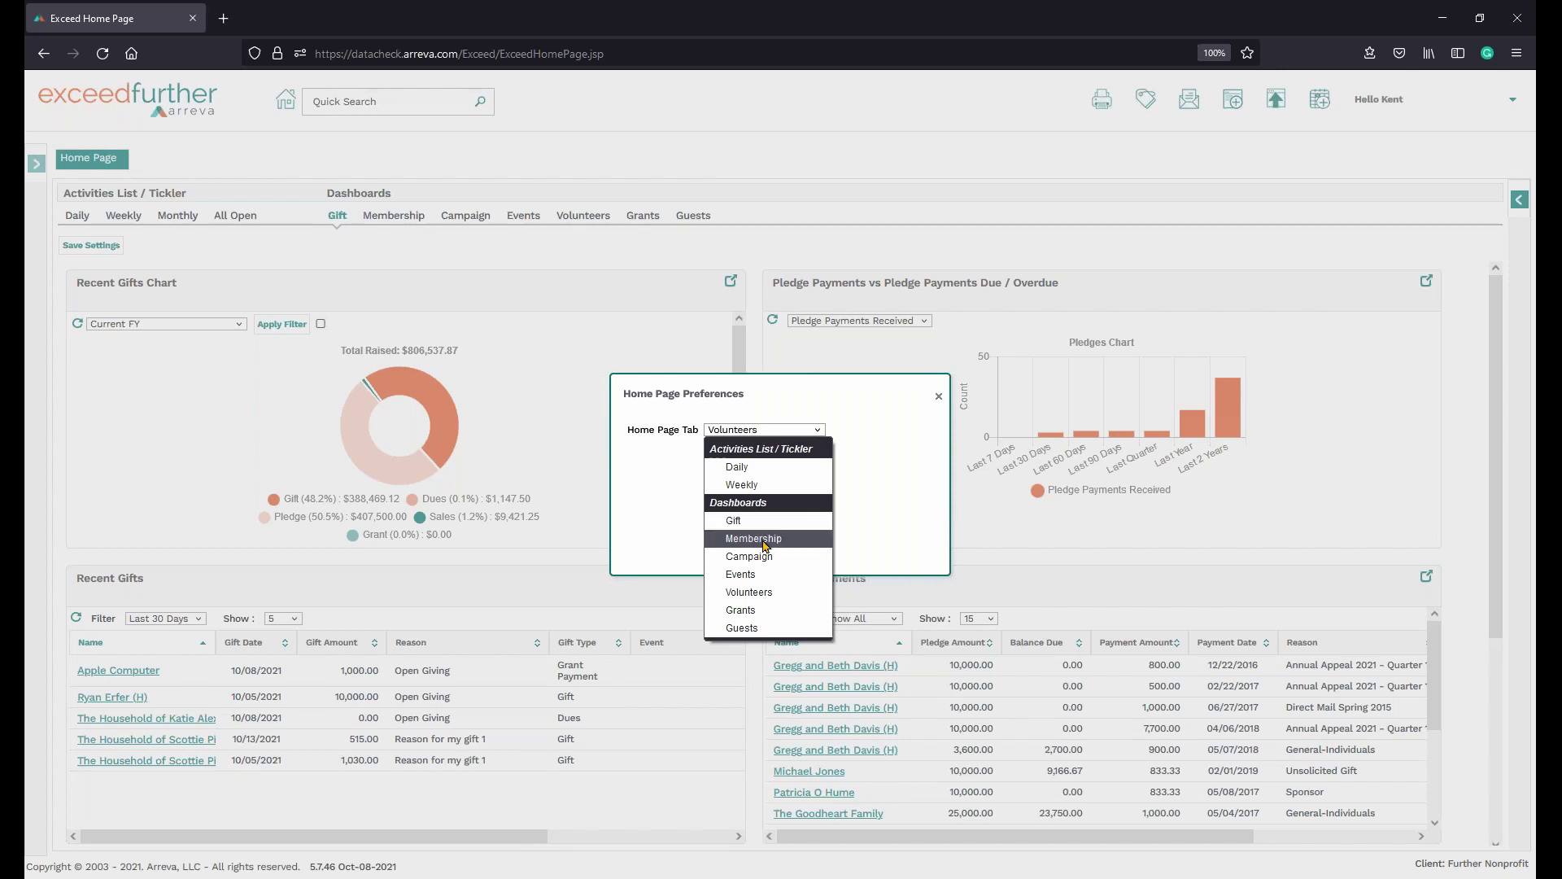
left_click(763, 574)
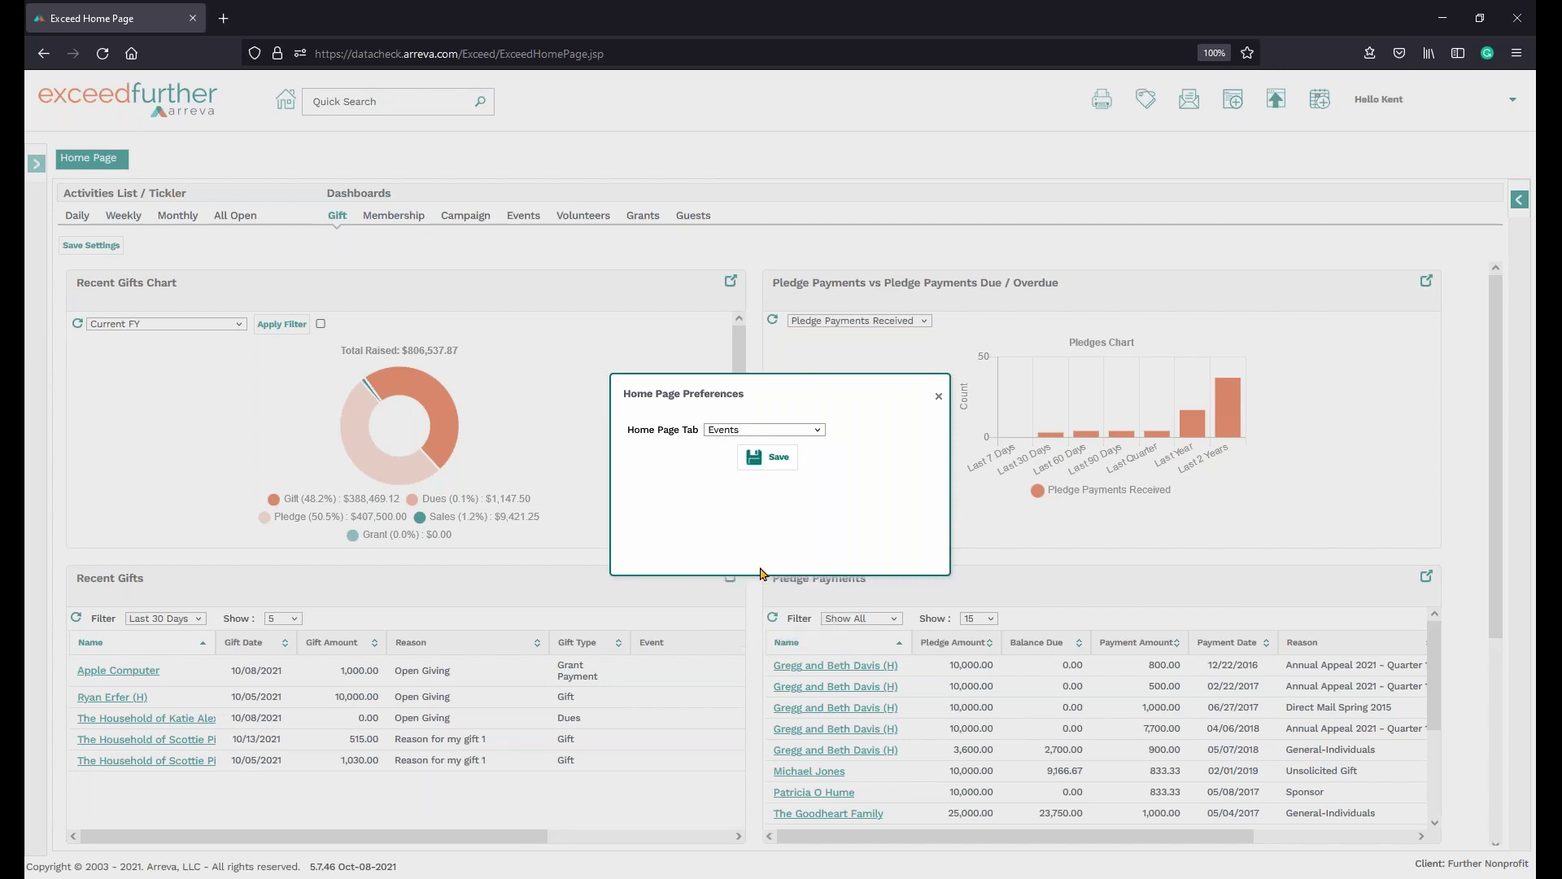
left_click(779, 462)
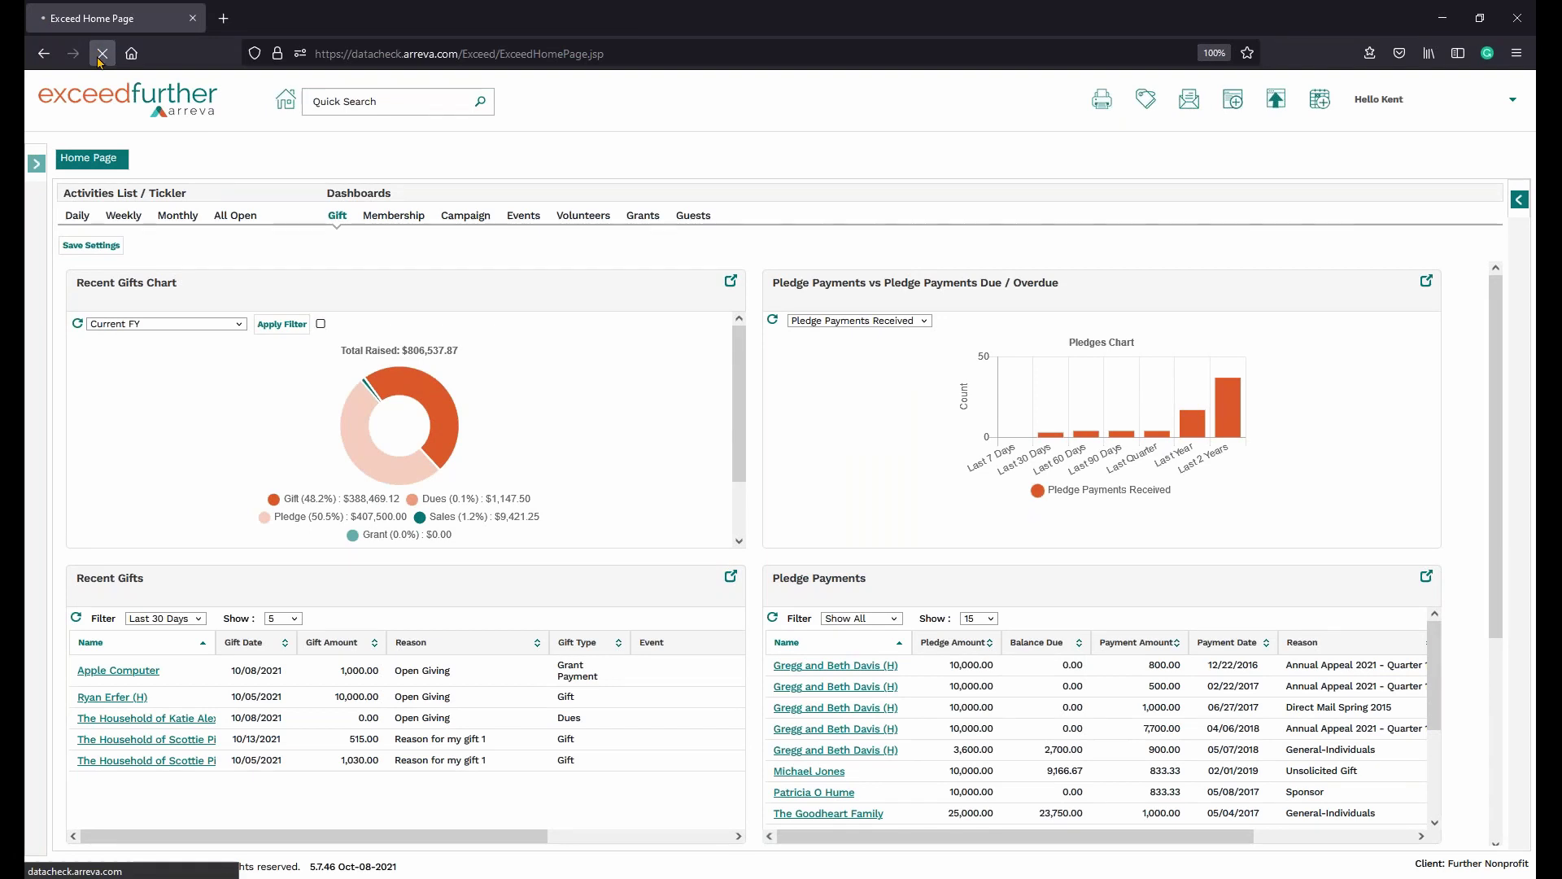
Reload the home page to confirm it opens on the Events dashboard, then reopen the account menu
left_click(101, 54)
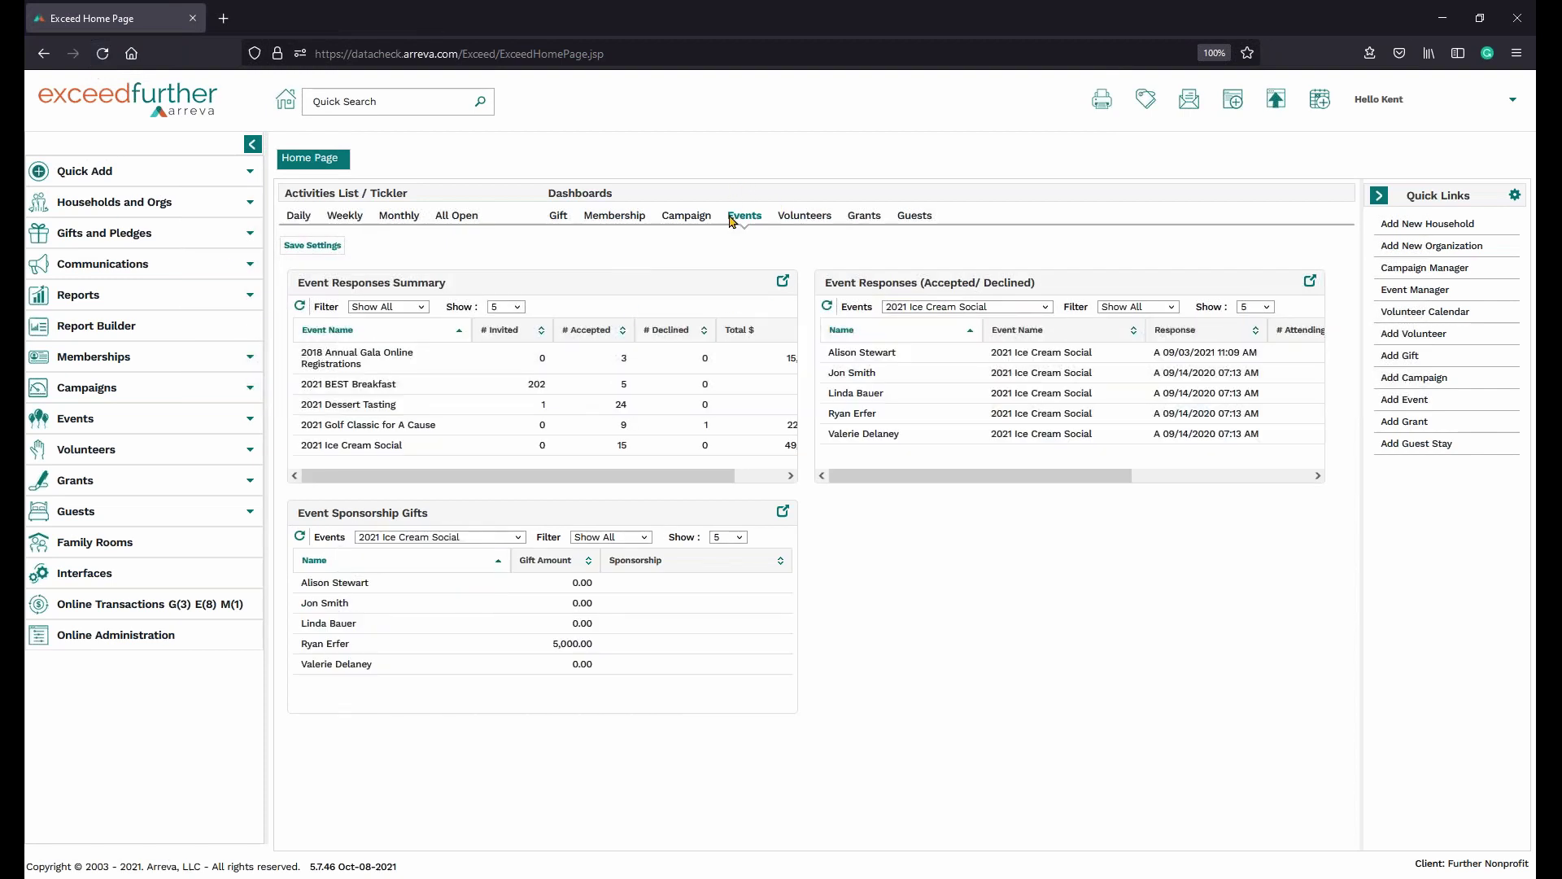
left_click(1393, 115)
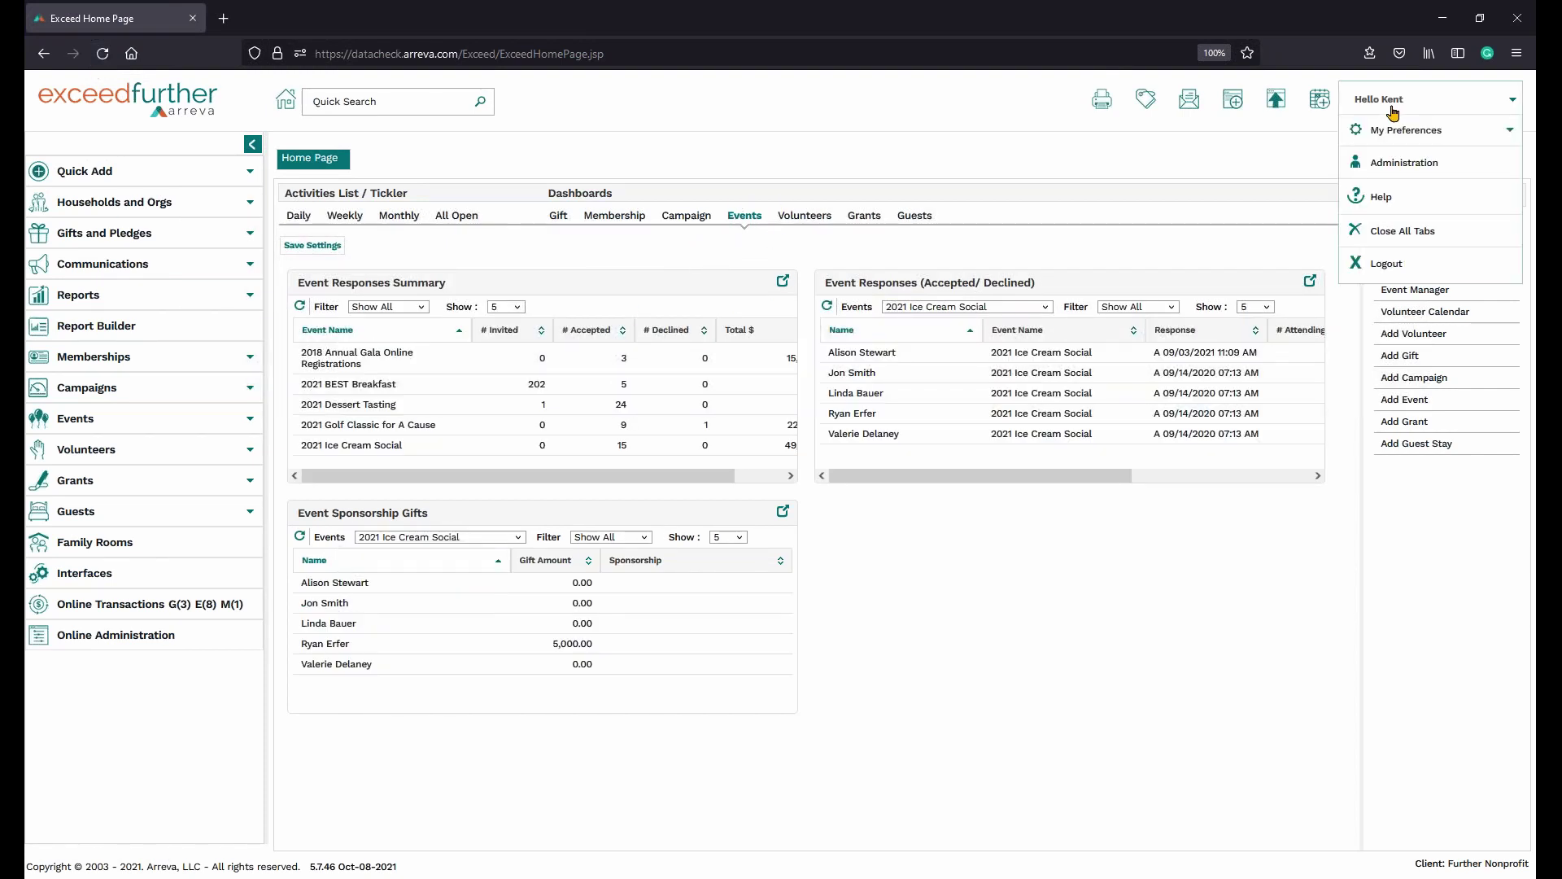
left_click(1396, 231)
left_click(1393, 115)
In My Preferences > Home Page, set the Home Page Tab to Gift and save
left_click(1393, 130)
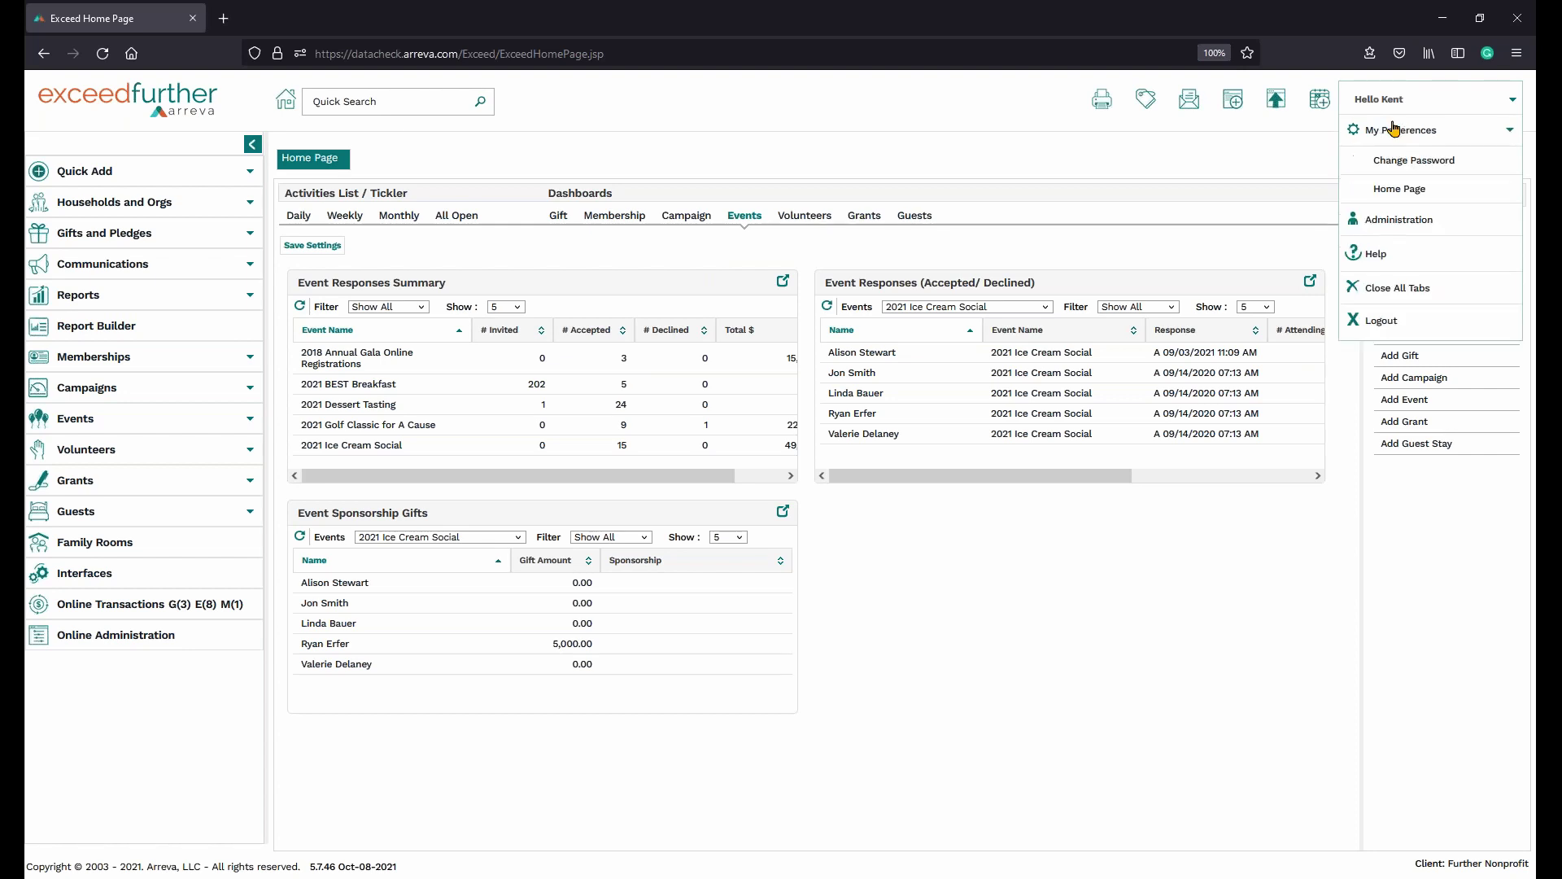
left_click(1415, 197)
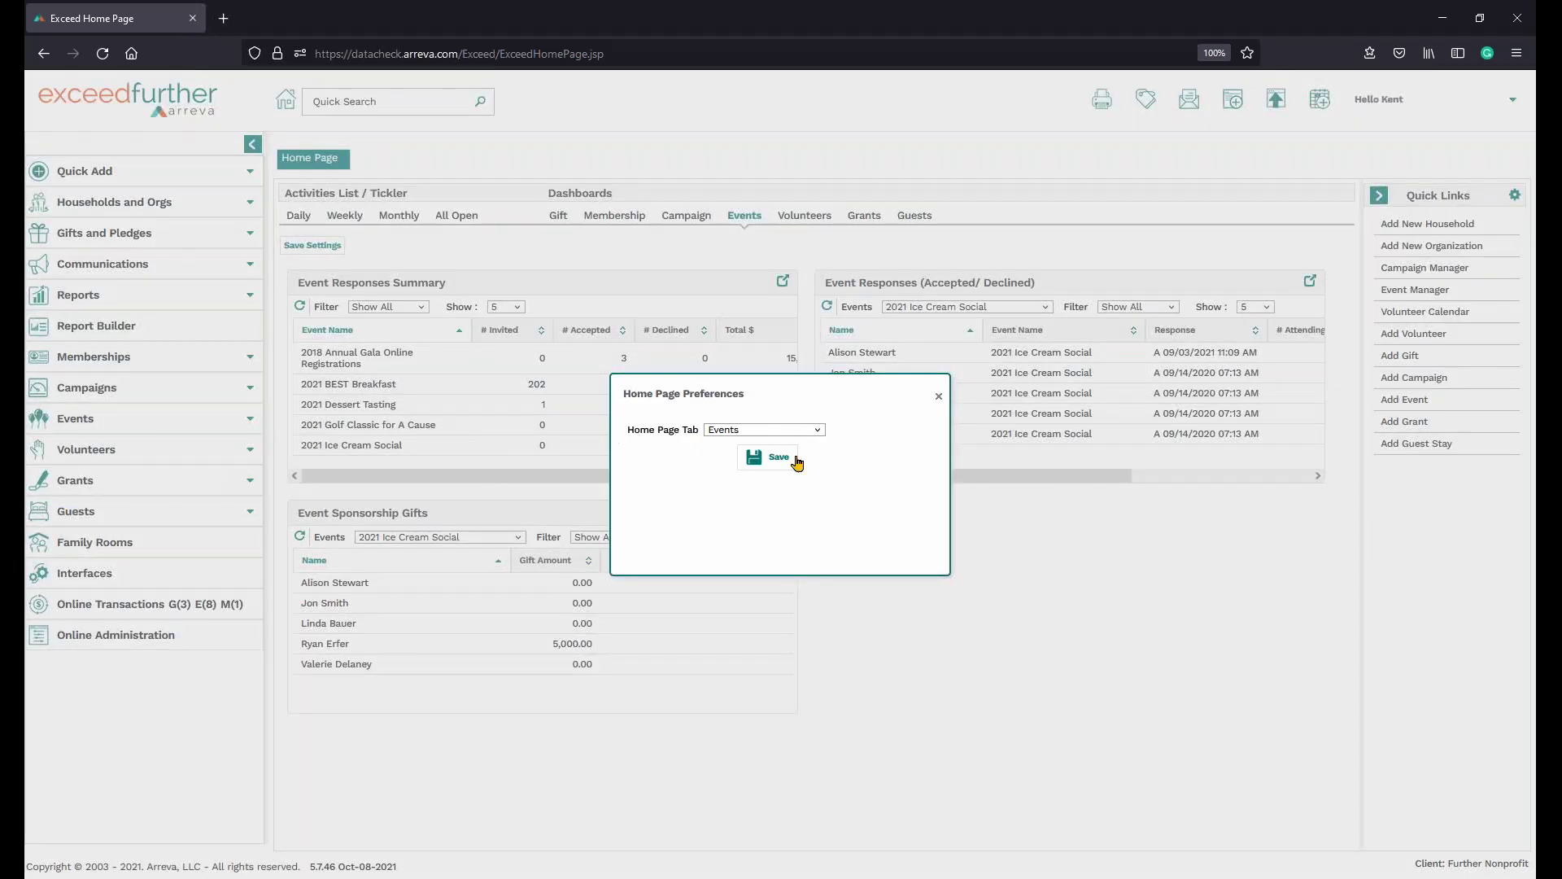
left_click(817, 430)
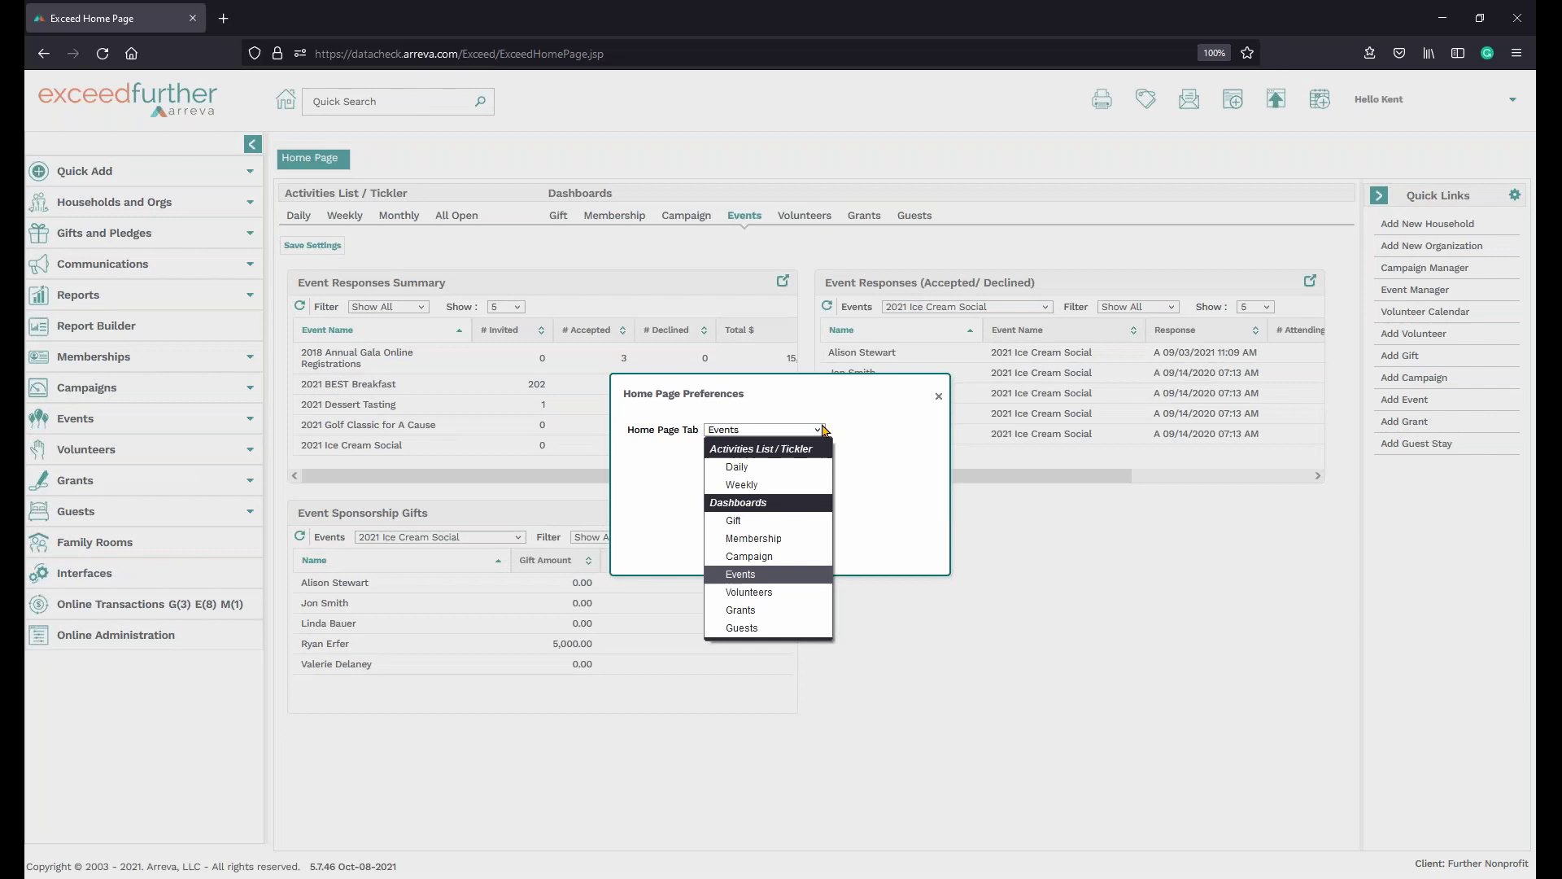
left_click(773, 525)
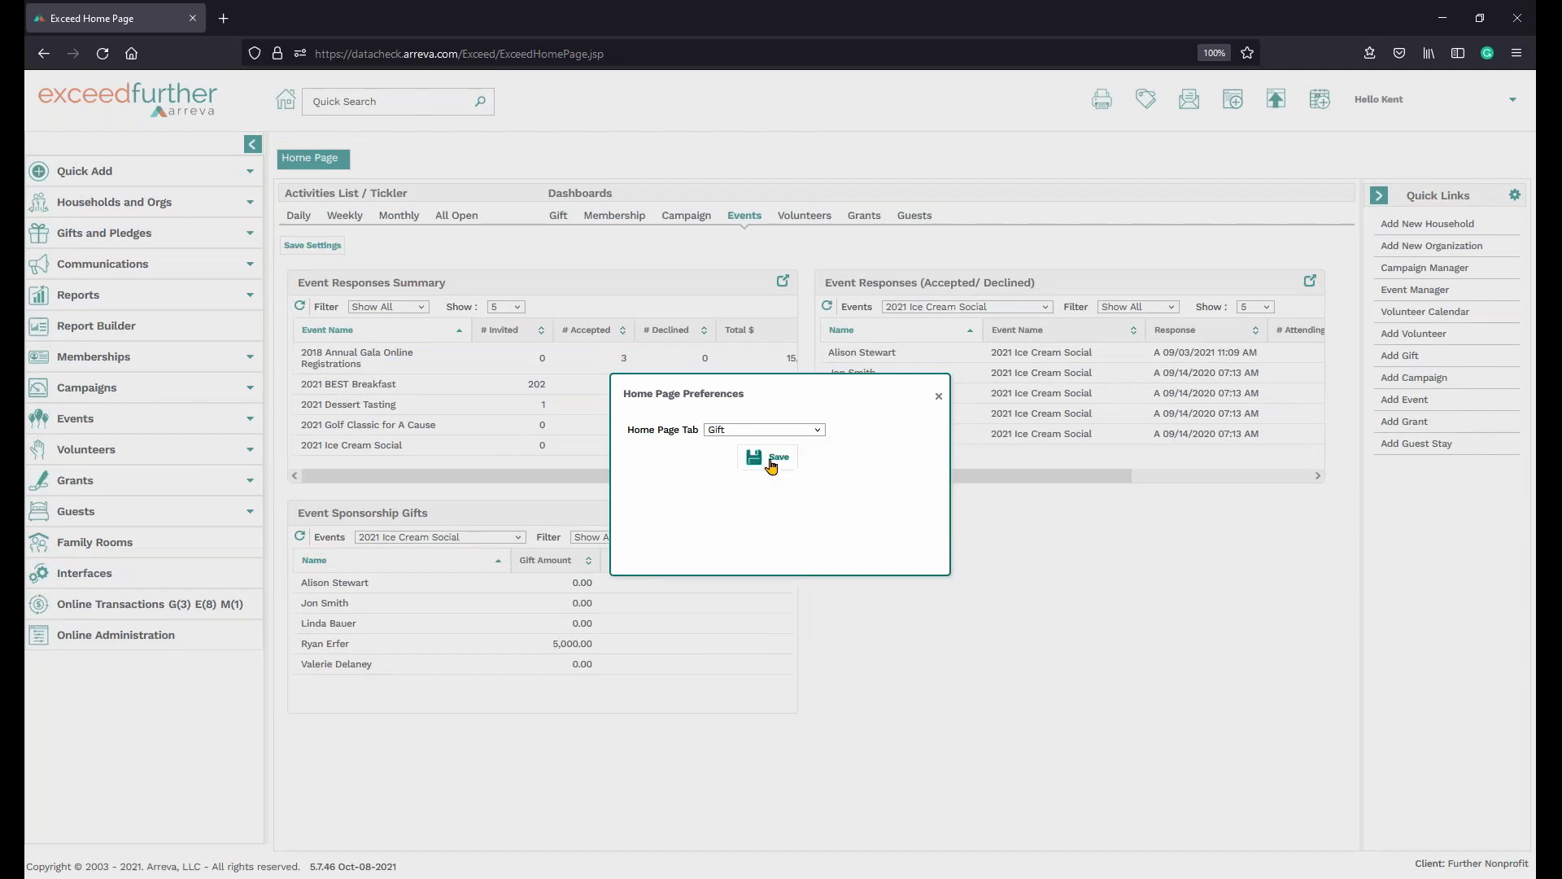
left_click(772, 462)
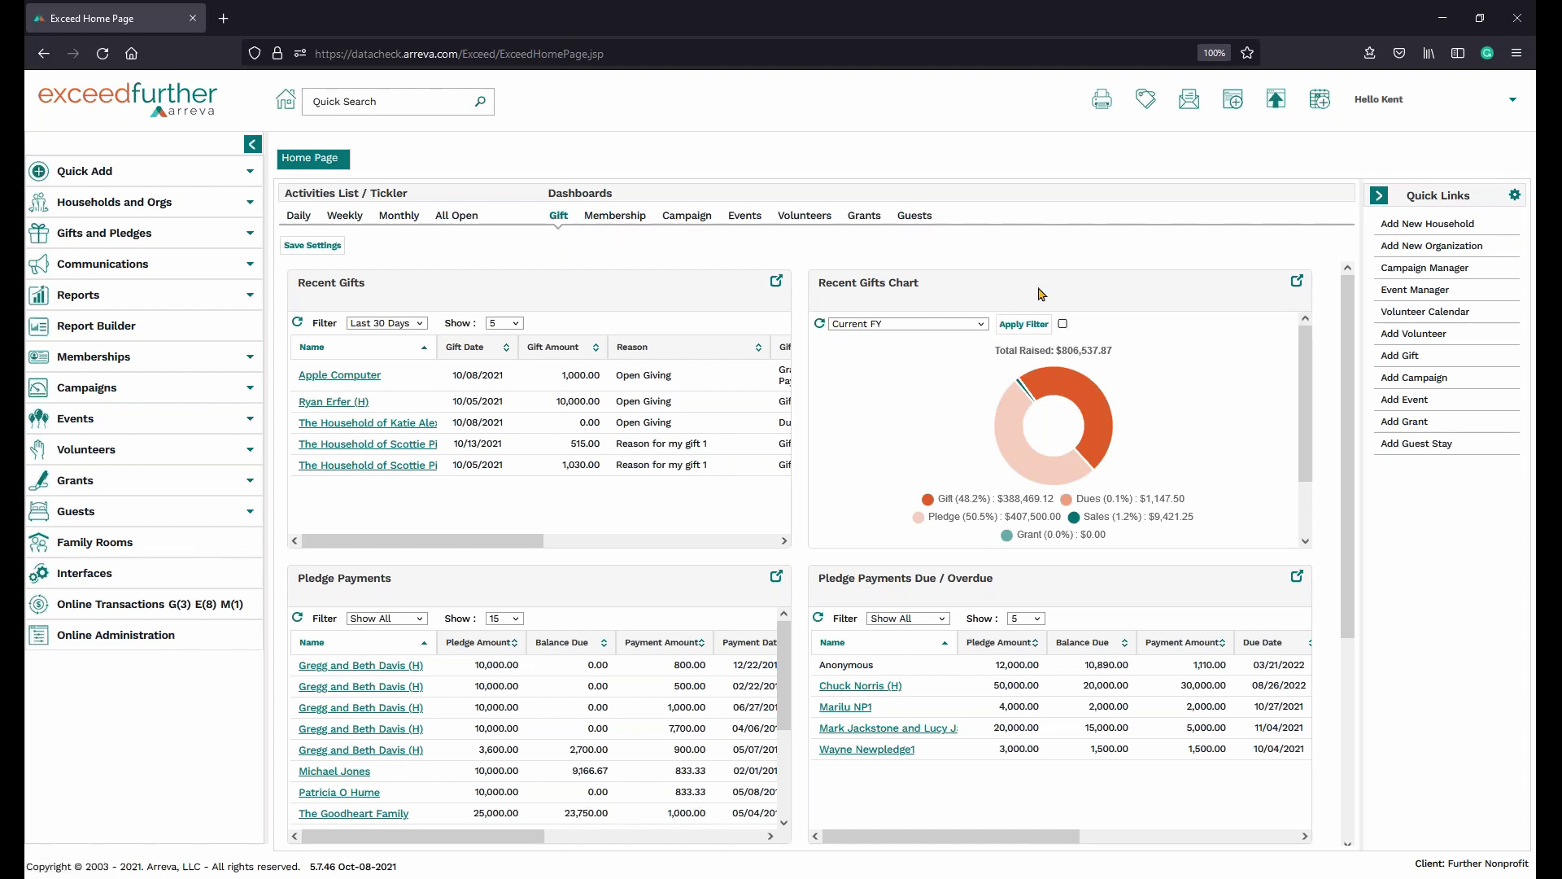
Move the Recent Gifts Chart to the left-hand slot before Recent Gifts and save the layout
left_click_drag(1038, 293, 412, 303)
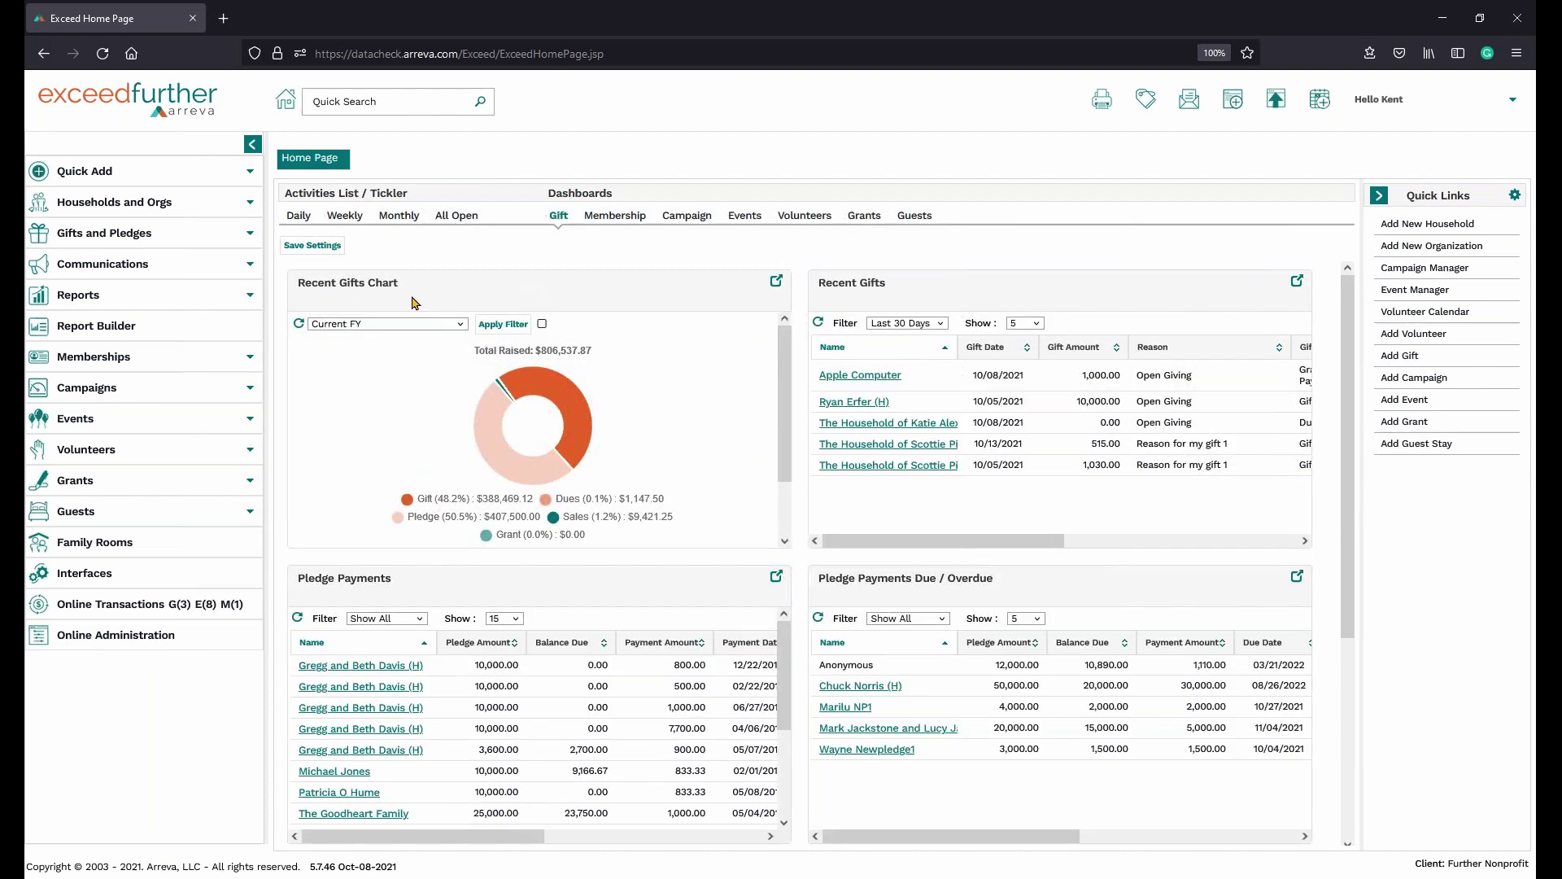
left_click(312, 245)
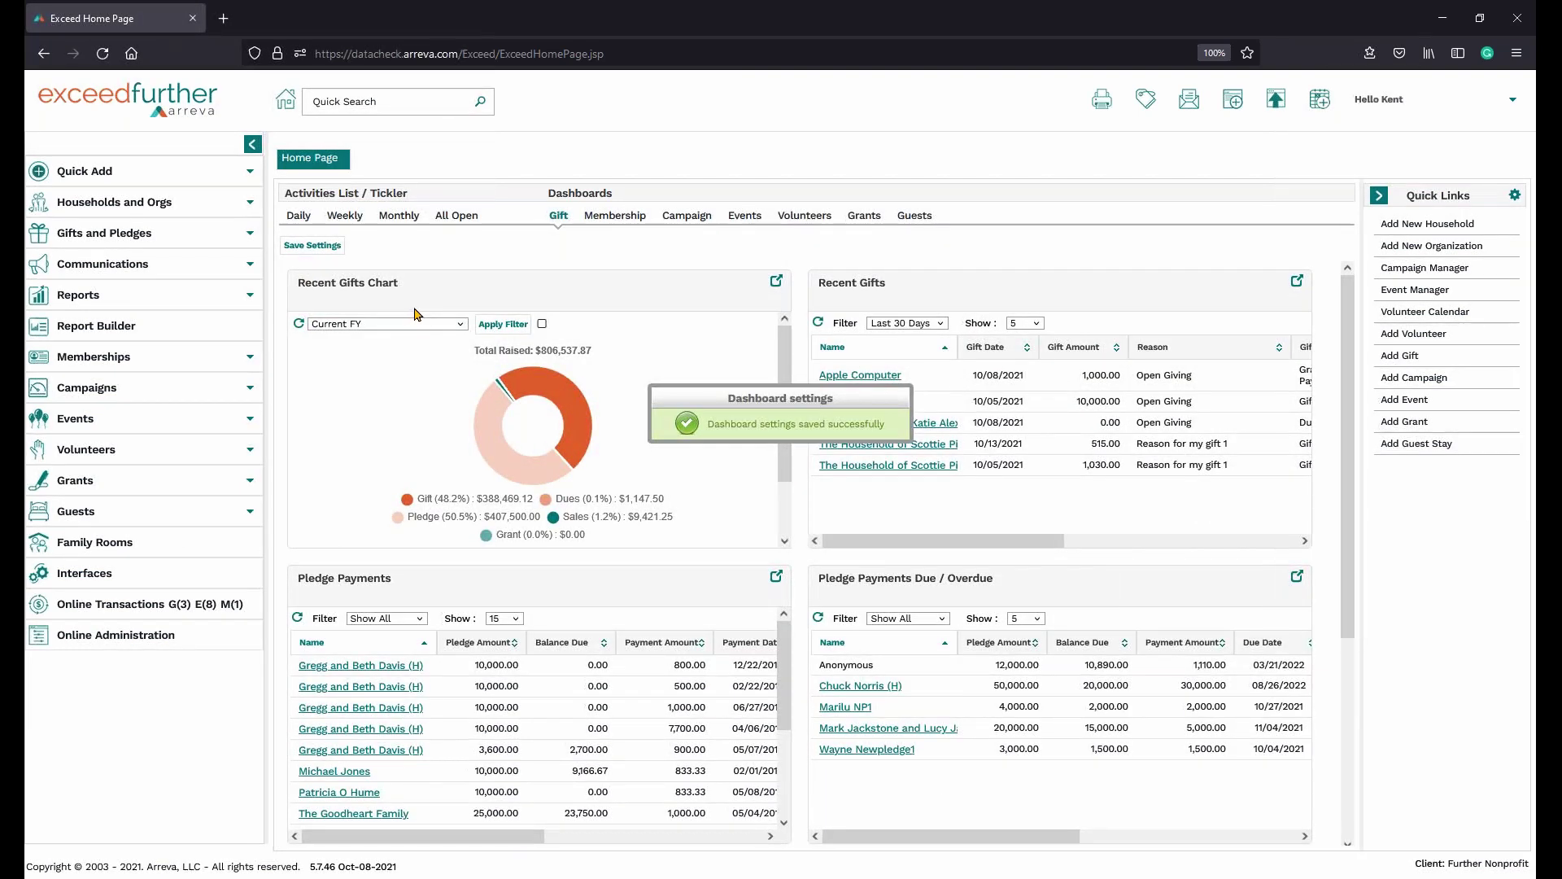